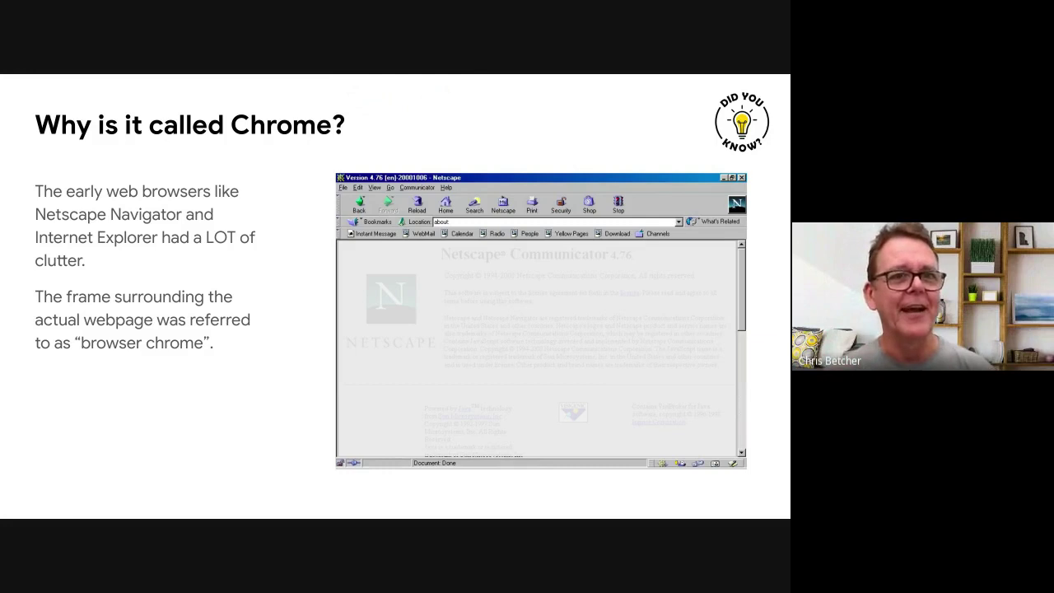
Step: Advance the slideshow to the "Managing, moving and splitting tabs" slide and exit presentation mode
click(340, 101)
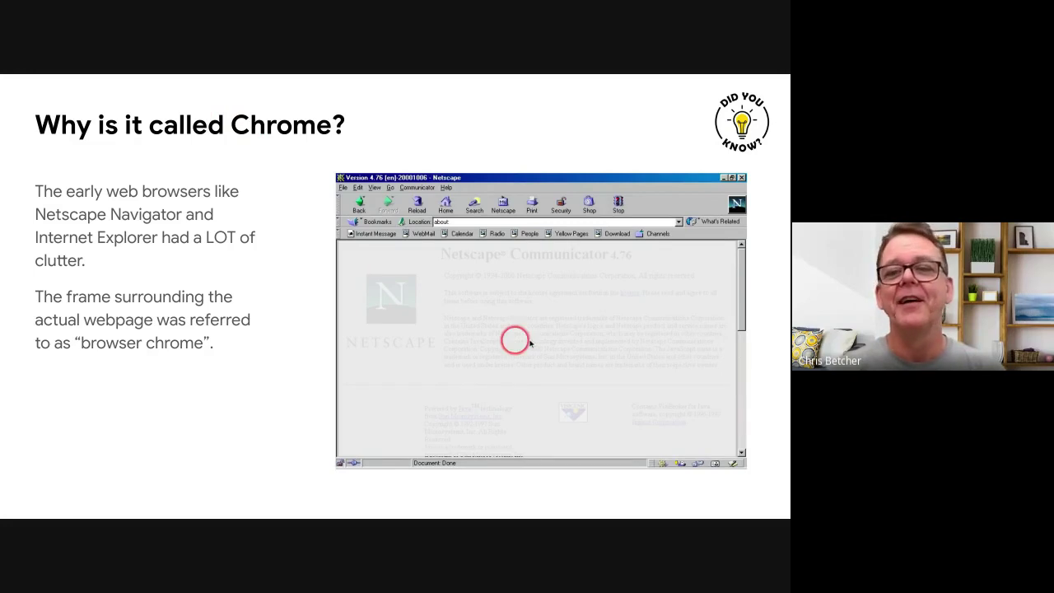
click(707, 344)
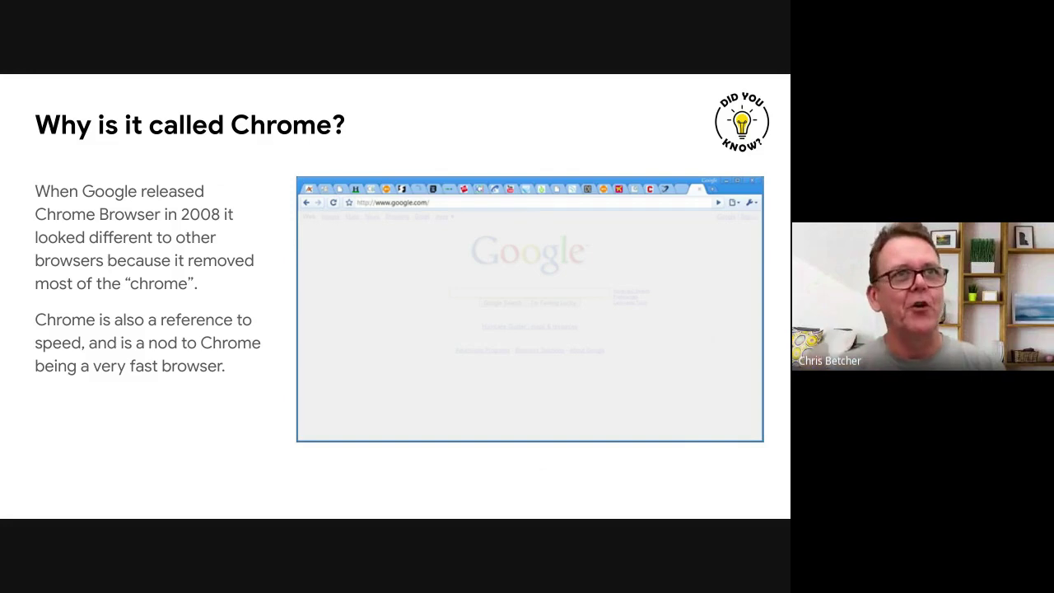
click(747, 324)
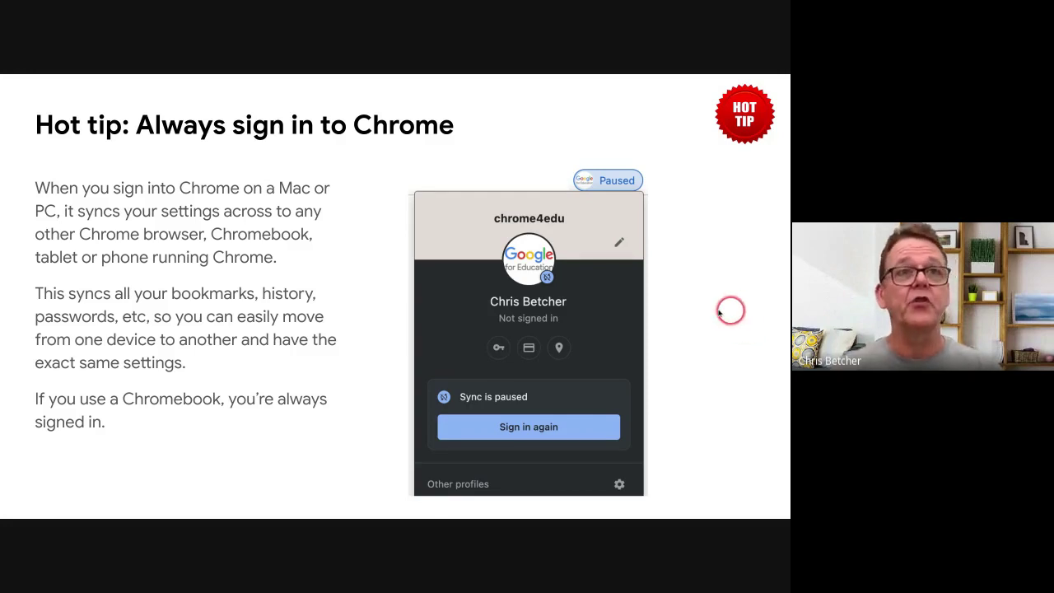
key(Right)
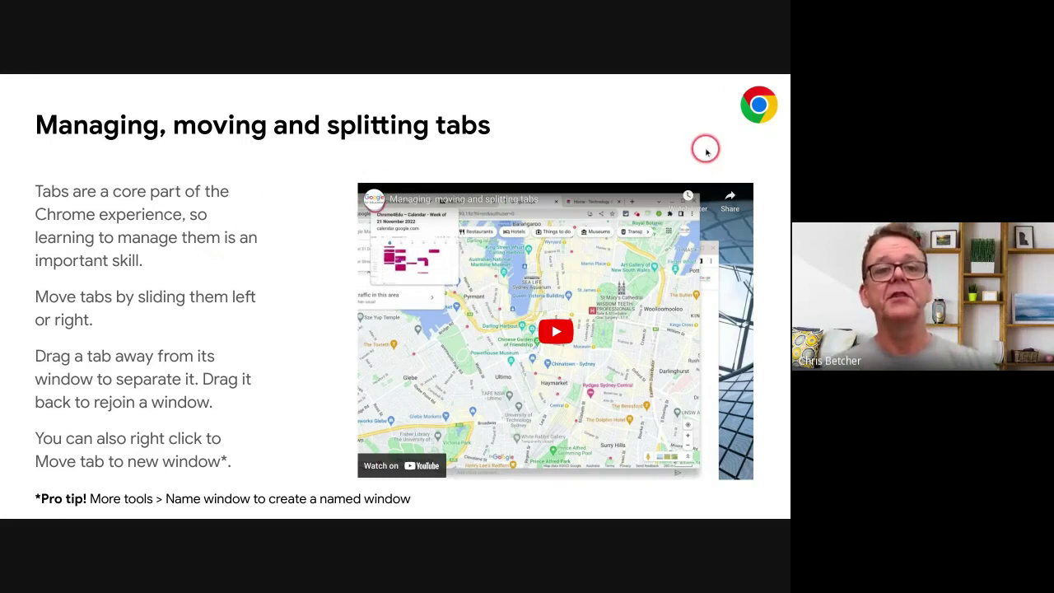
key(F11)
key(Escape)
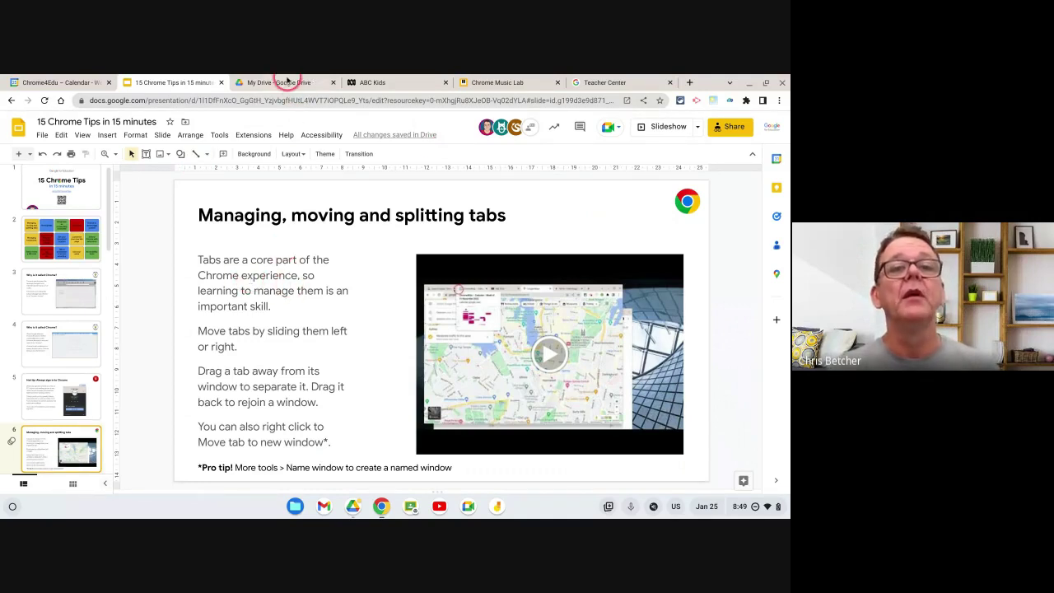
Step: Reorder the browser tabs, placing Teacher Center after My Drive and the 15 Chrome Tips presentation between ABC Kids and Chrome Music Lab
mouse_move(289, 83)
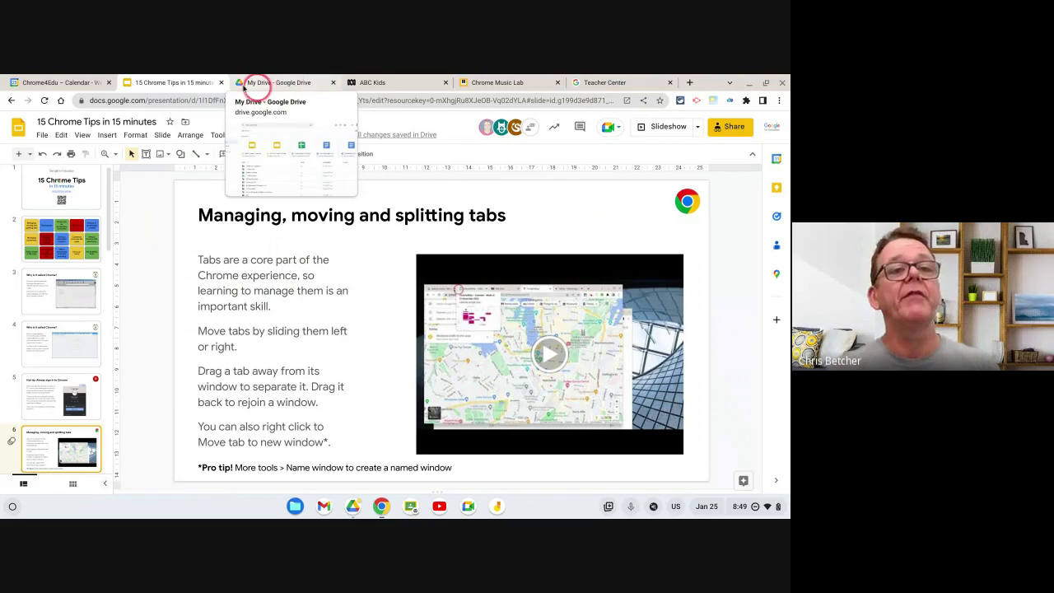
mouse_move(619, 83)
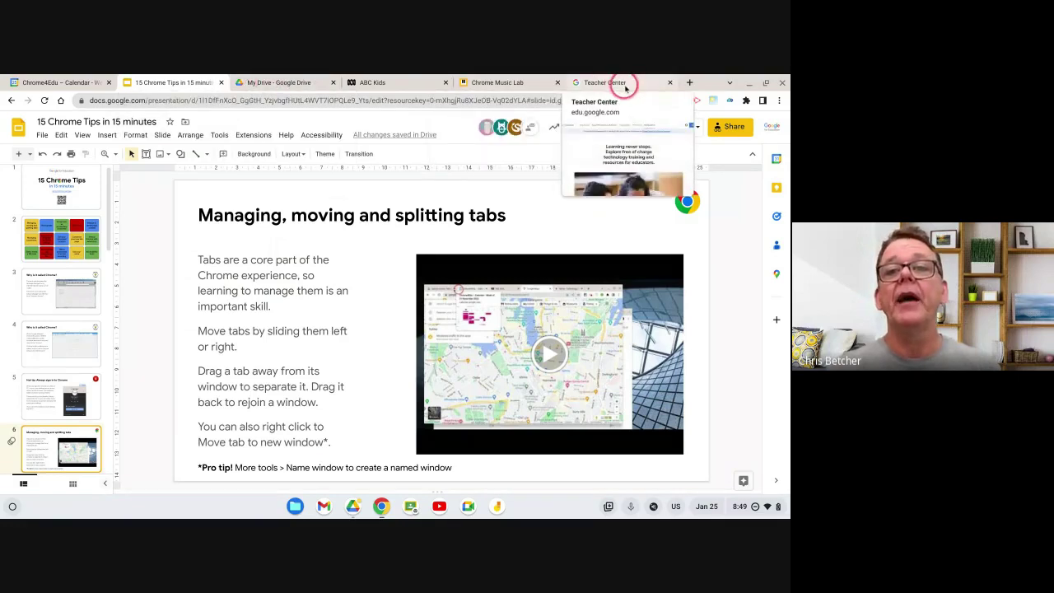
click(619, 83)
drag(619, 83, 376, 89)
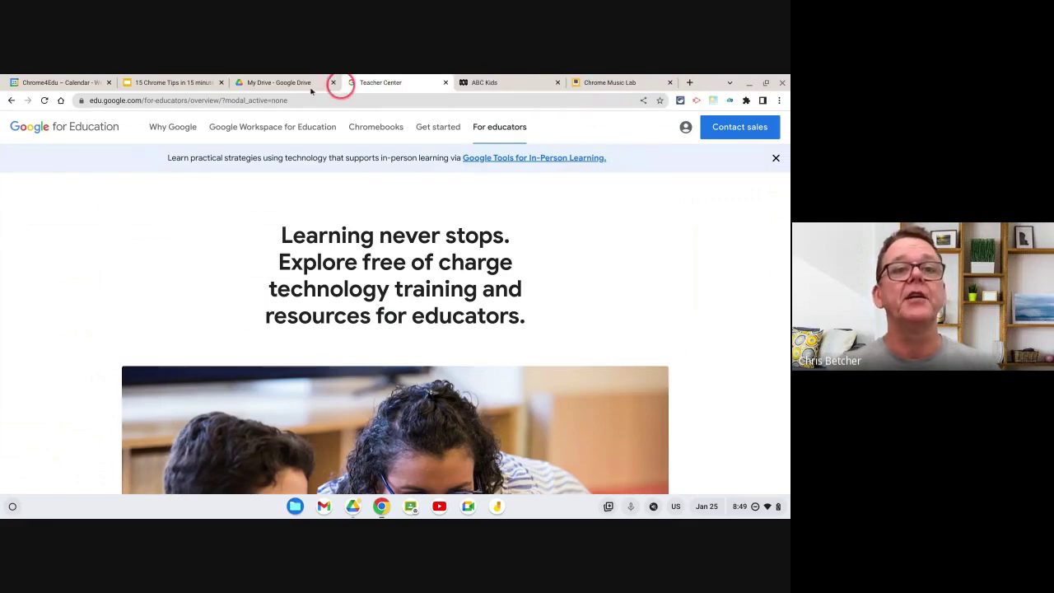
drag(170, 82, 514, 78)
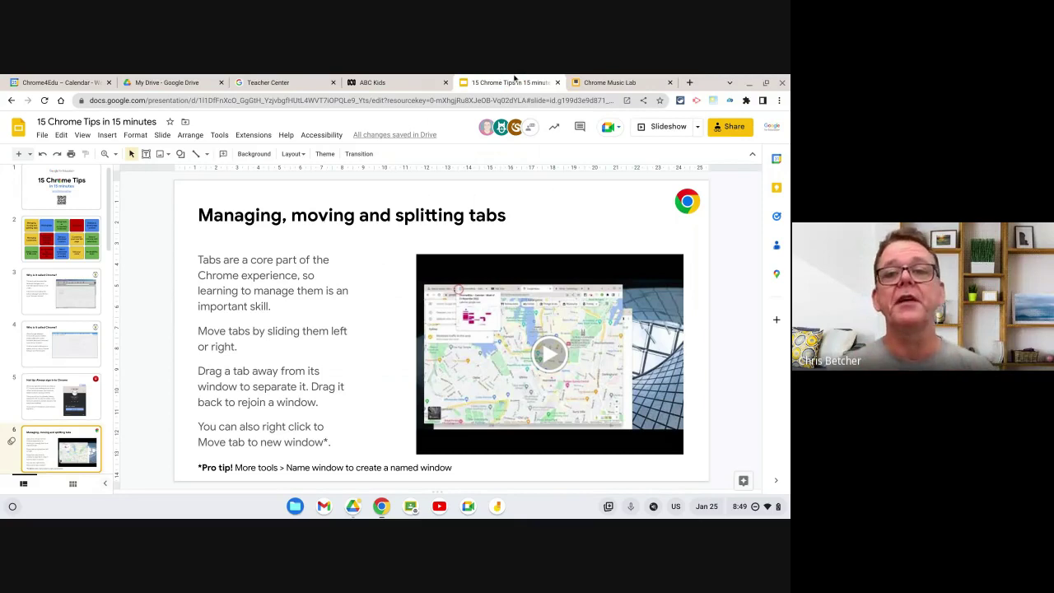
Step: Reduce the maximized window, split the 15 Chrome Tips tab into its own window and rejoin it between My Drive and Teacher Center
click(765, 84)
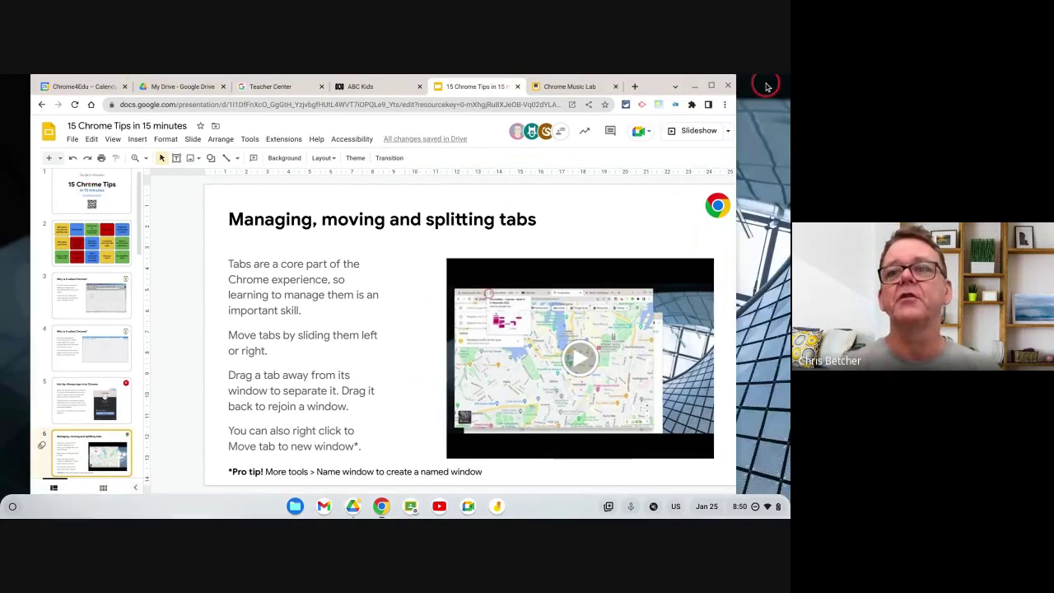
drag(657, 82, 628, 87)
click(442, 96)
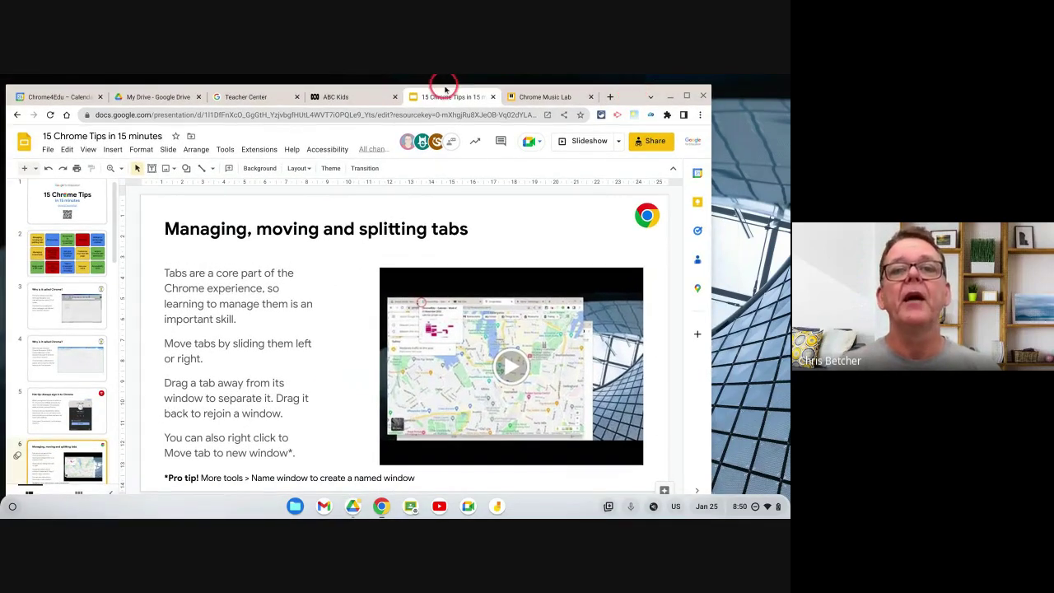
drag(442, 96, 490, 173)
click(332, 160)
drag(146, 166, 292, 106)
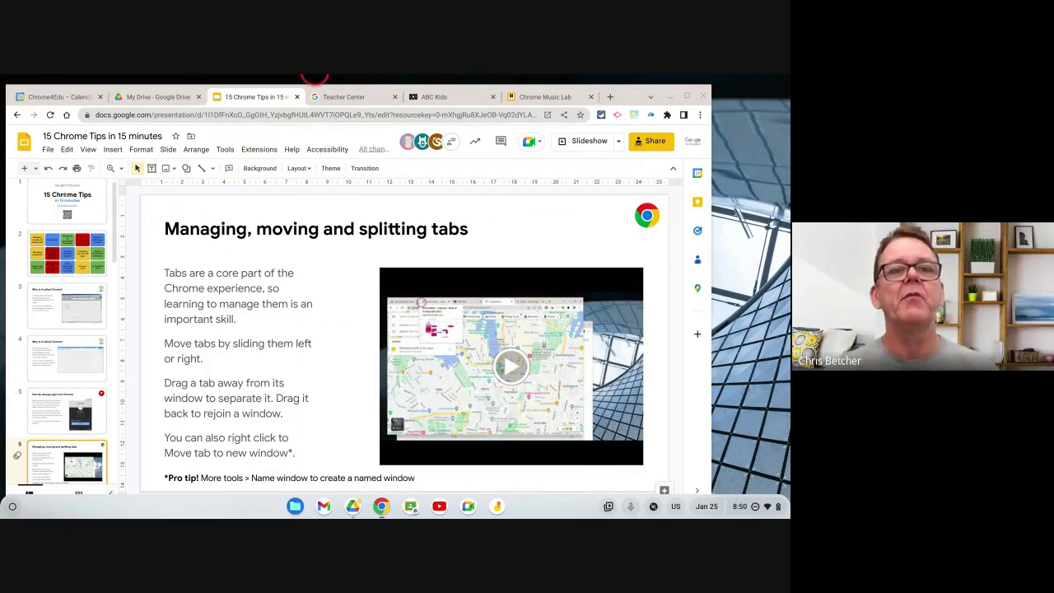
Step: Detach the 15 Chrome Tips tab again, move it to the existing "Teacher Center and 4 other tabs" window and maximize that window
drag(267, 106, 146, 195)
right_click(106, 196)
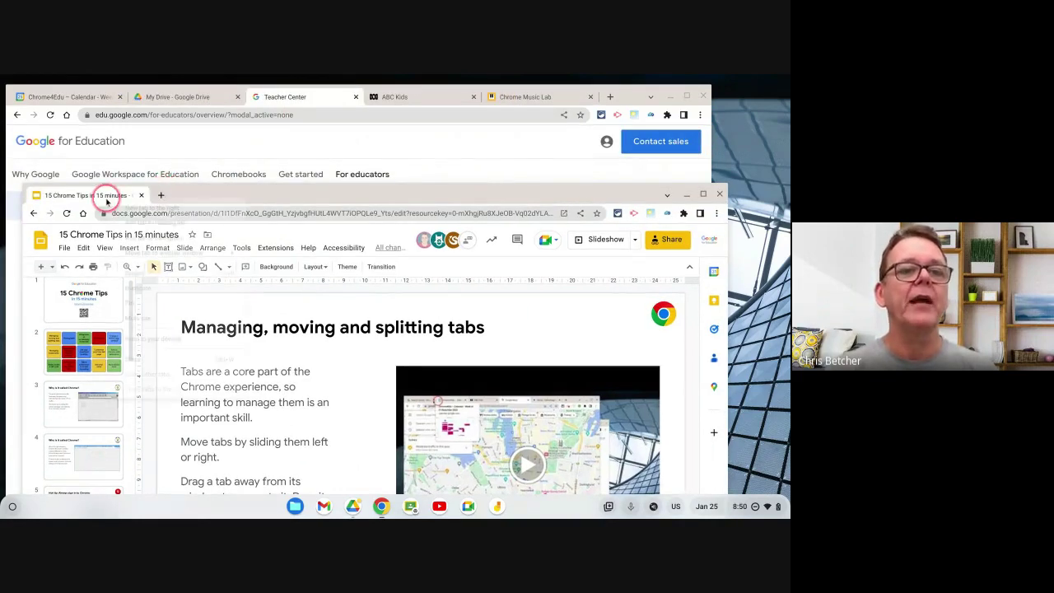
mouse_move(155, 252)
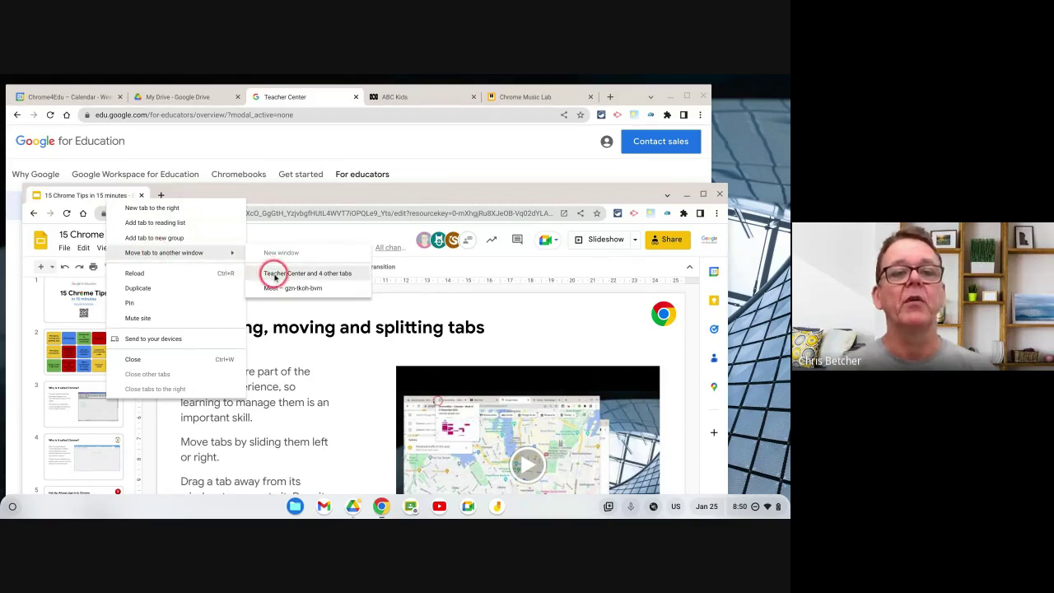
click(274, 272)
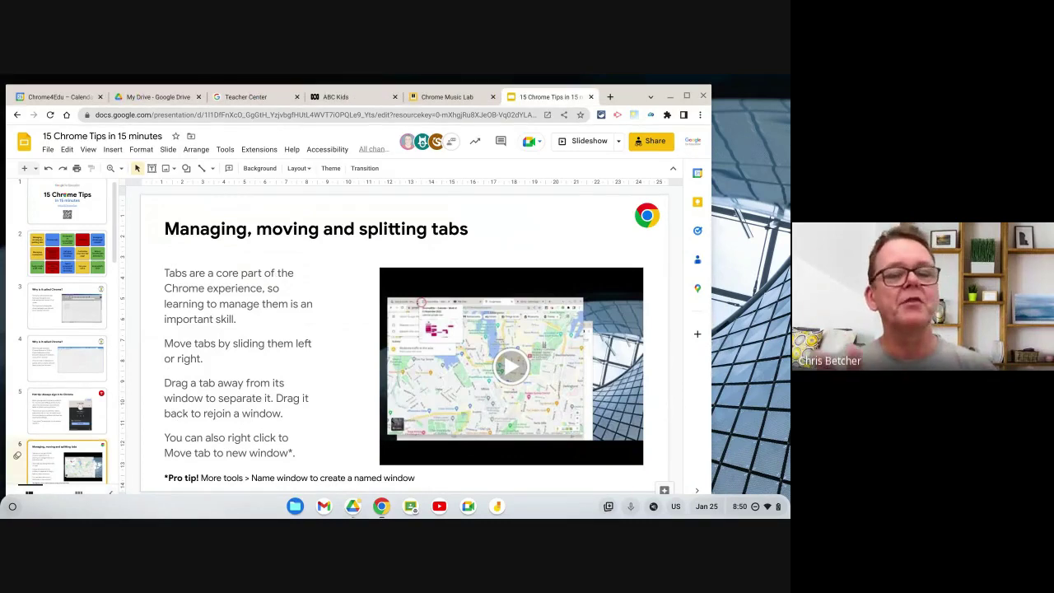
click(687, 97)
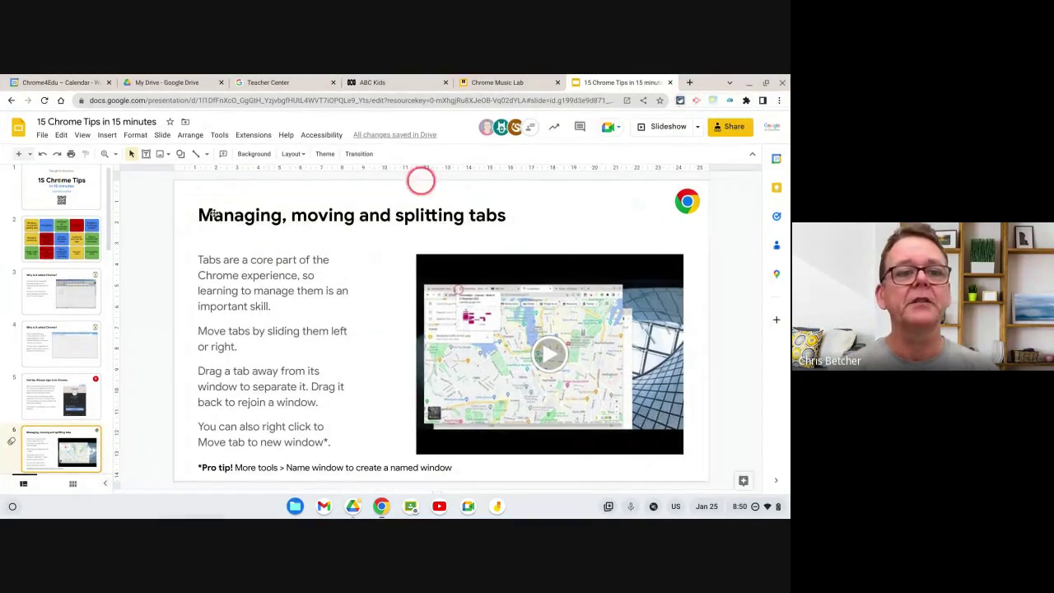
Step: Show the "Pinning tabs" slide and pin the My Drive tab
scroll(73, 381, down, 3)
click(75, 372)
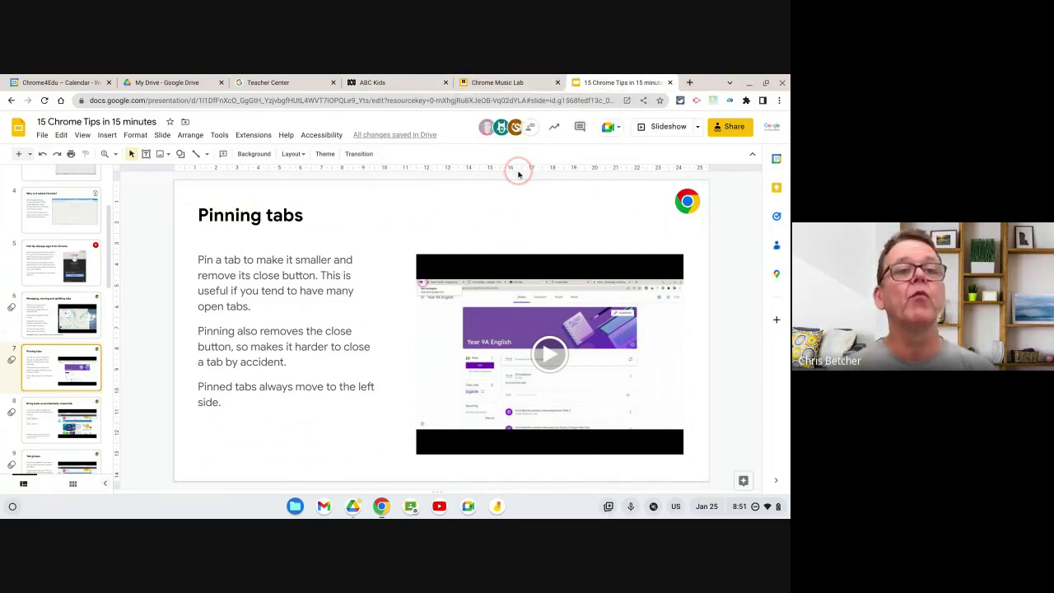
click(157, 82)
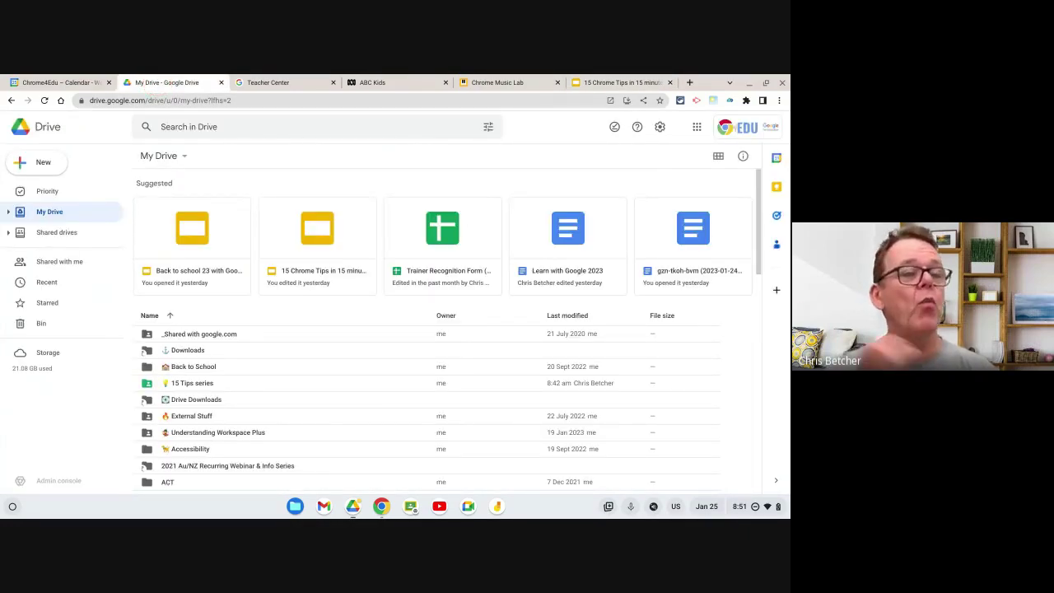
right_click(159, 86)
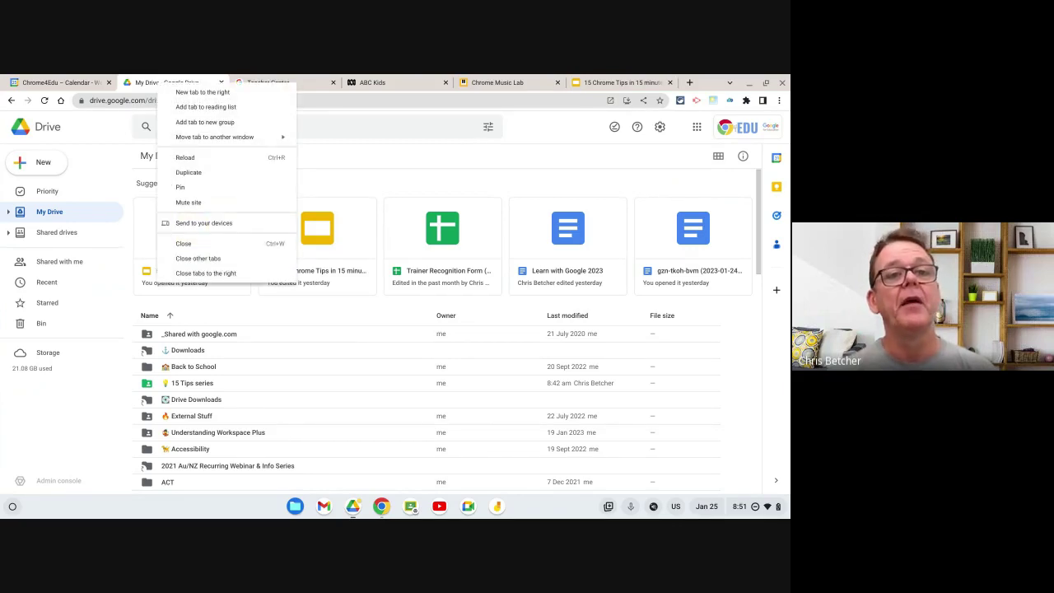
click(200, 192)
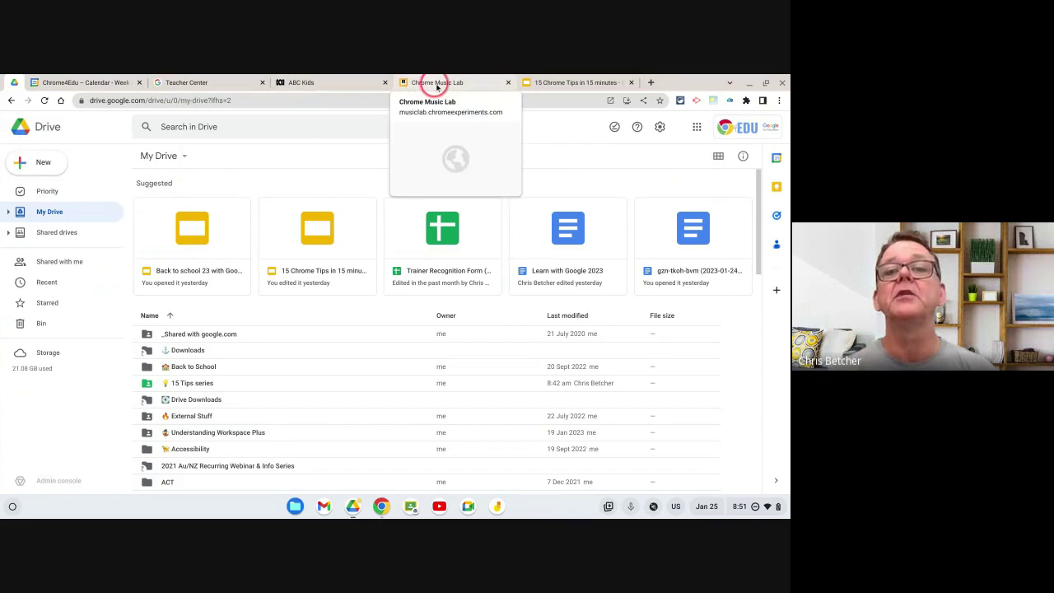
Step: Pin the 15 Chrome Tips presentation tab and switch to it
right_click(559, 84)
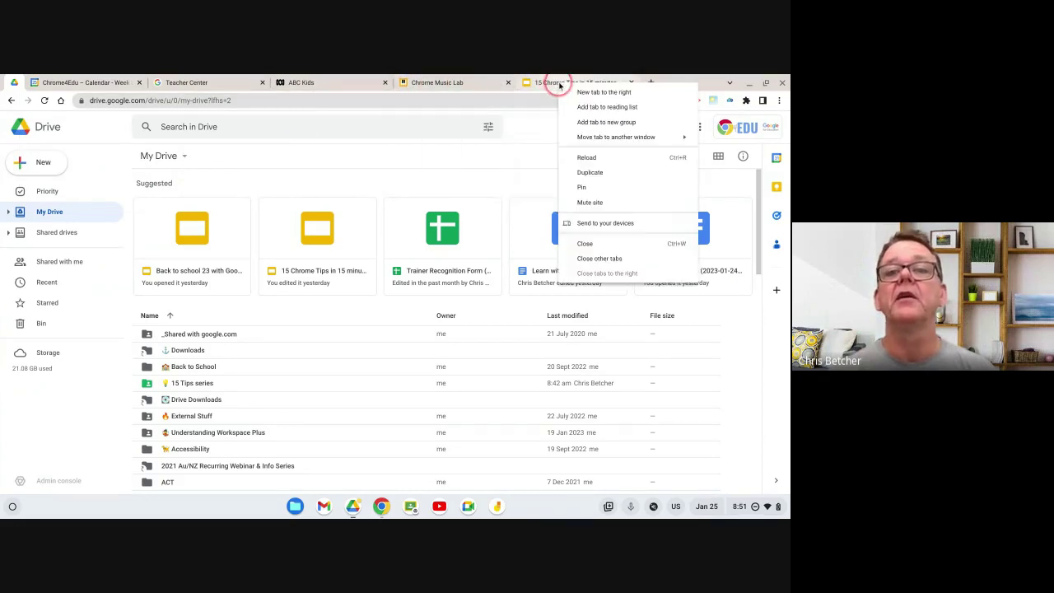
click(576, 184)
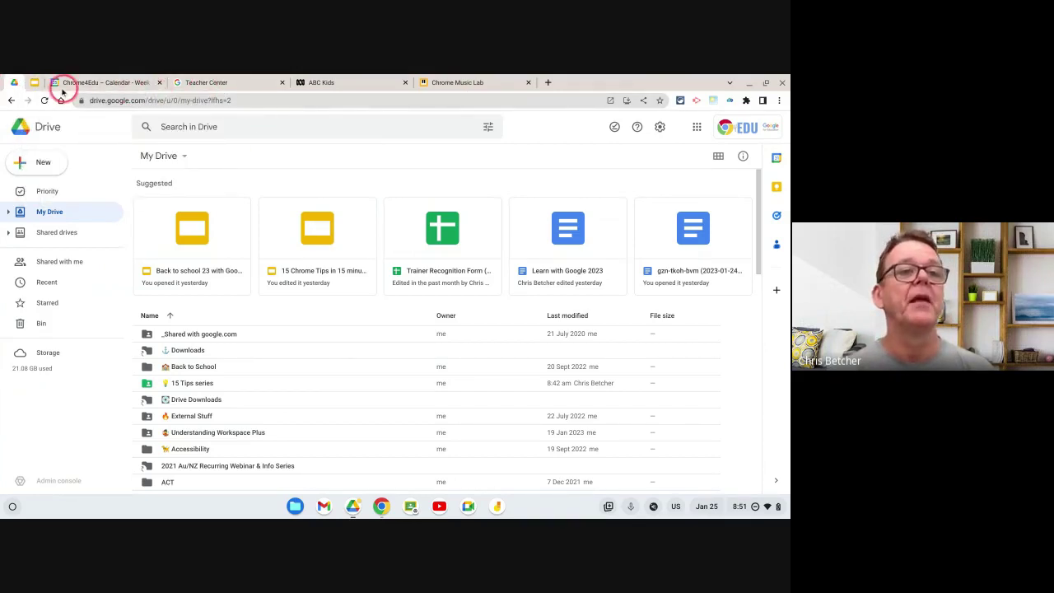
click(38, 81)
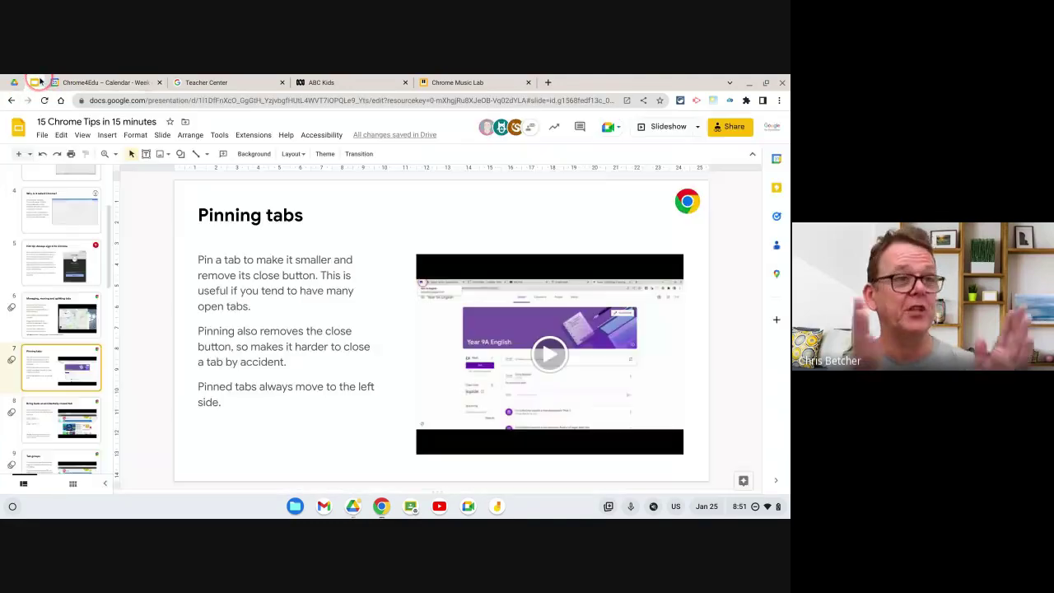
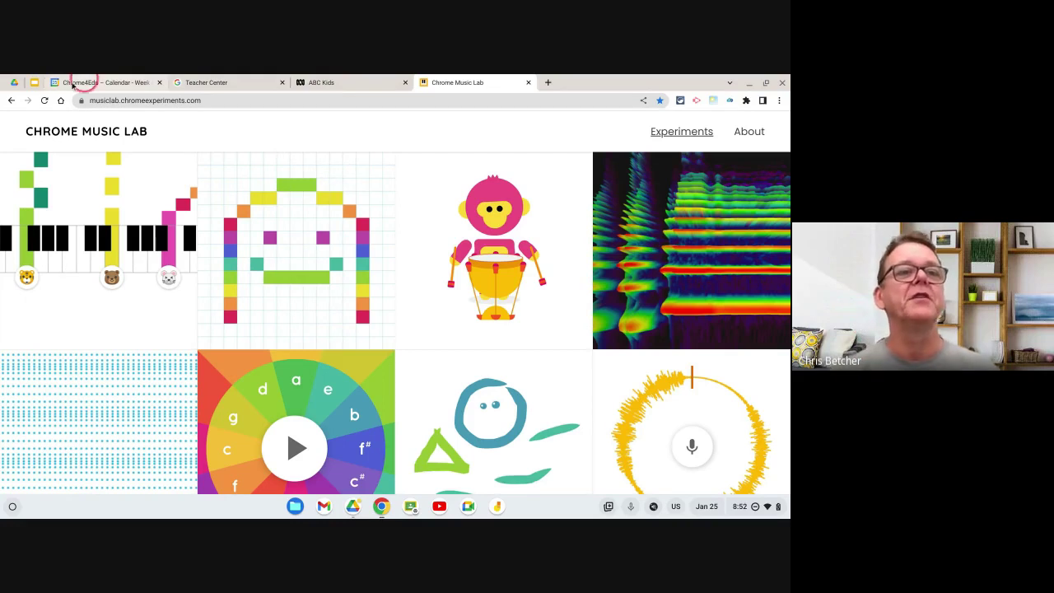
Step: Return to the pinned 15 Chrome Tips presentation and show the "Tab groups" slide
click(34, 82)
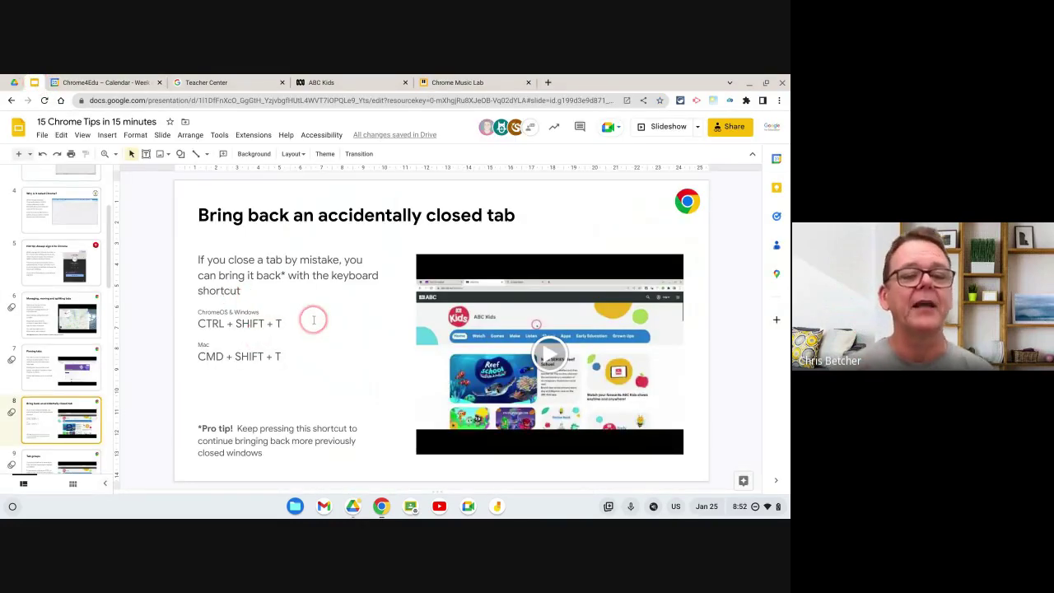
scroll(96, 387, down, 1)
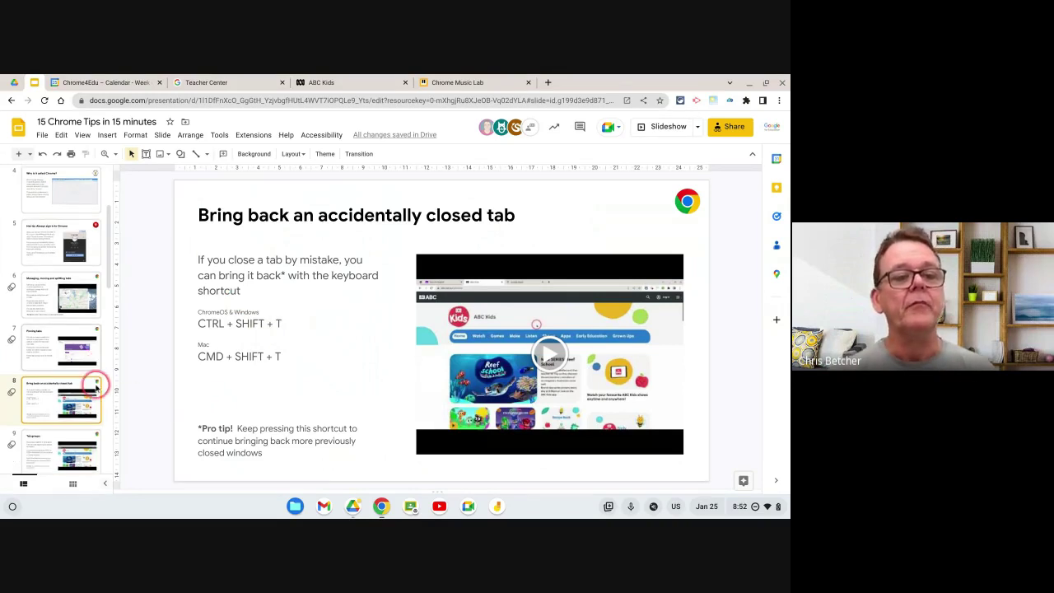
scroll(96, 385, down, 3)
click(69, 372)
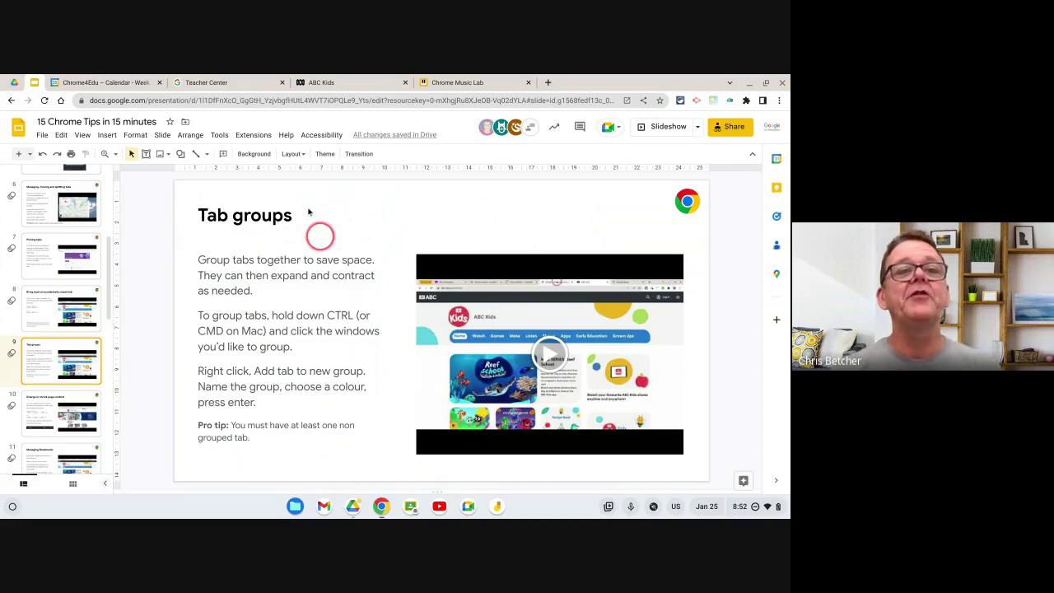
Step: View the Teacher Center, ABC Kids and Chrome Music Lab tabs one after another
click(244, 88)
click(336, 87)
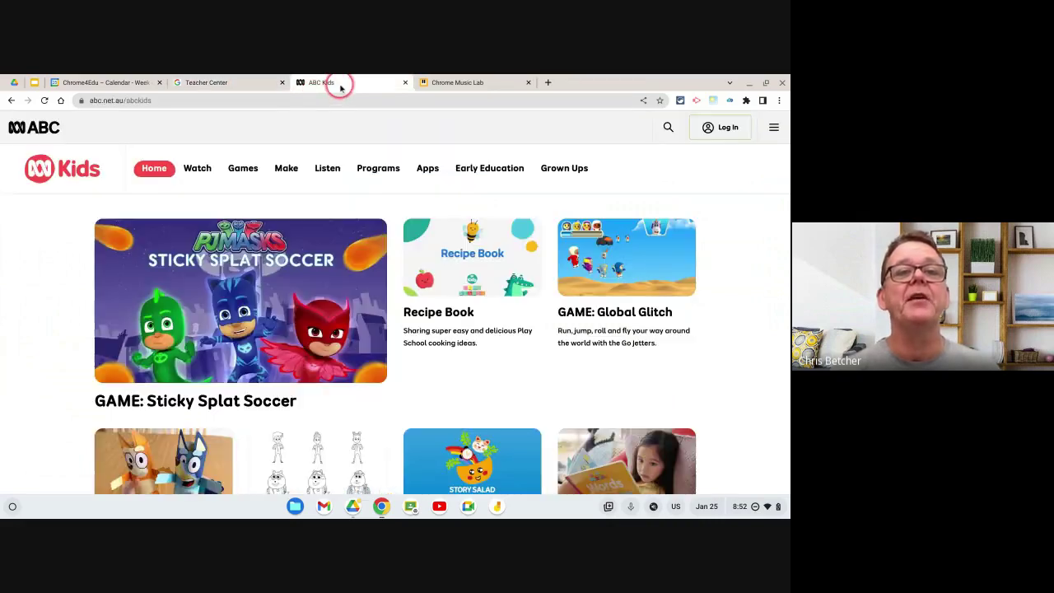
click(461, 85)
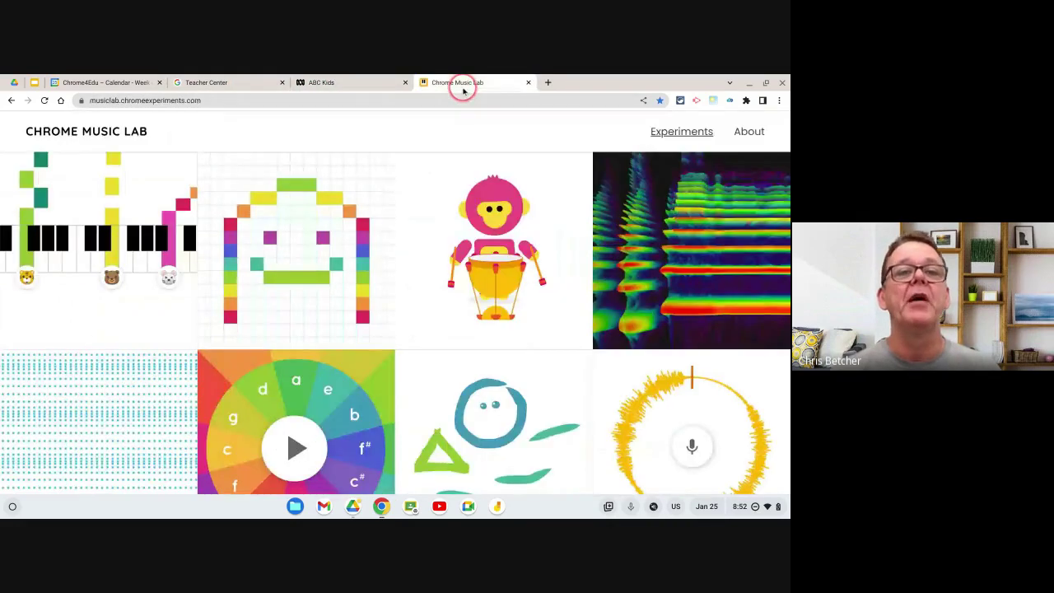
Step: Group the Teacher Center, ABC Kids and Chrome Music Lab tabs into a new yellow tab group named Projects
click(223, 84)
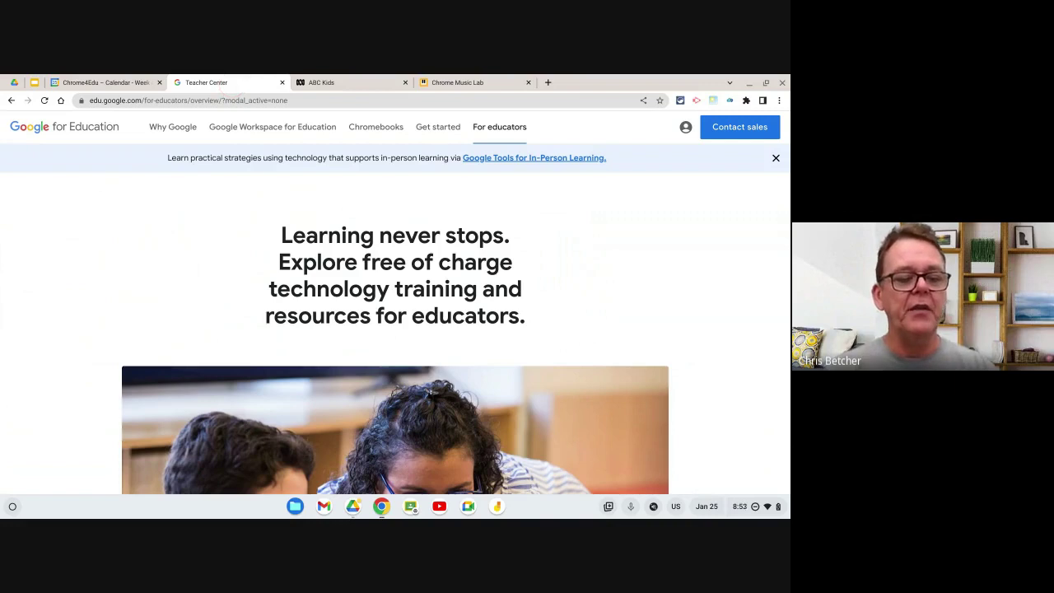
click(321, 84)
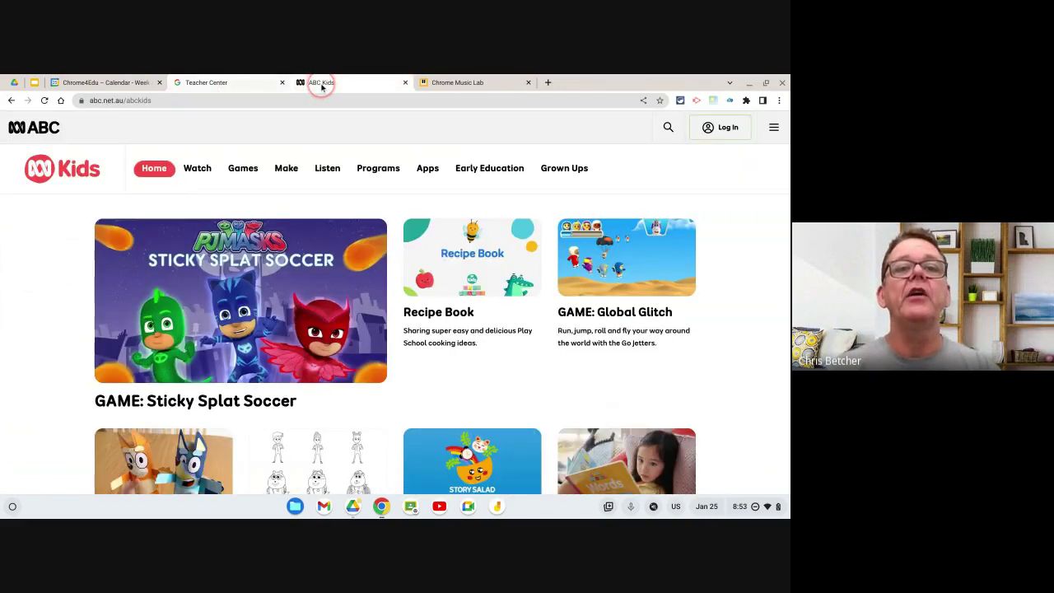
click(440, 84)
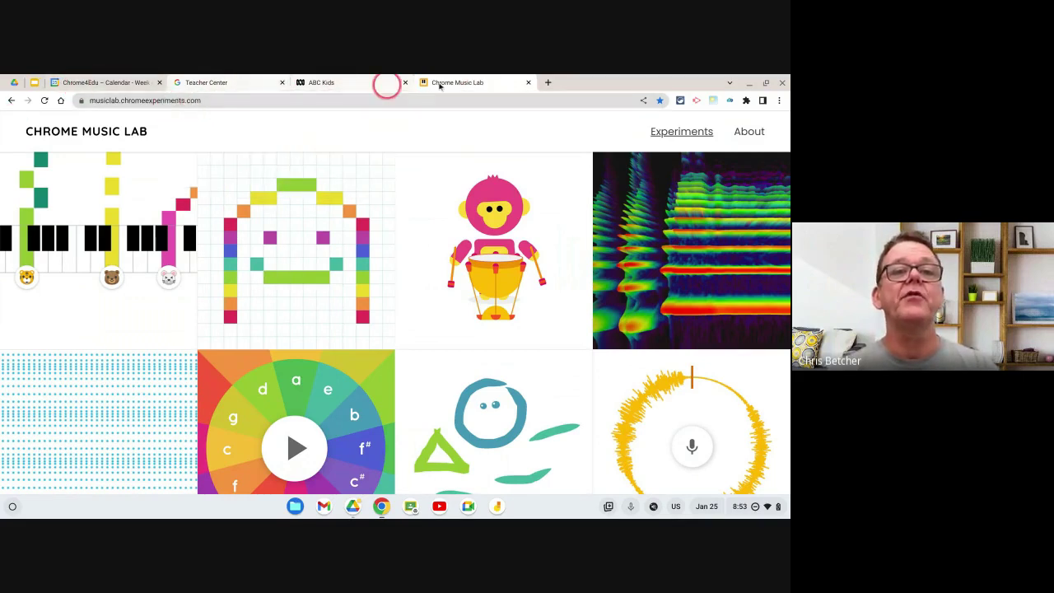
right_click(249, 88)
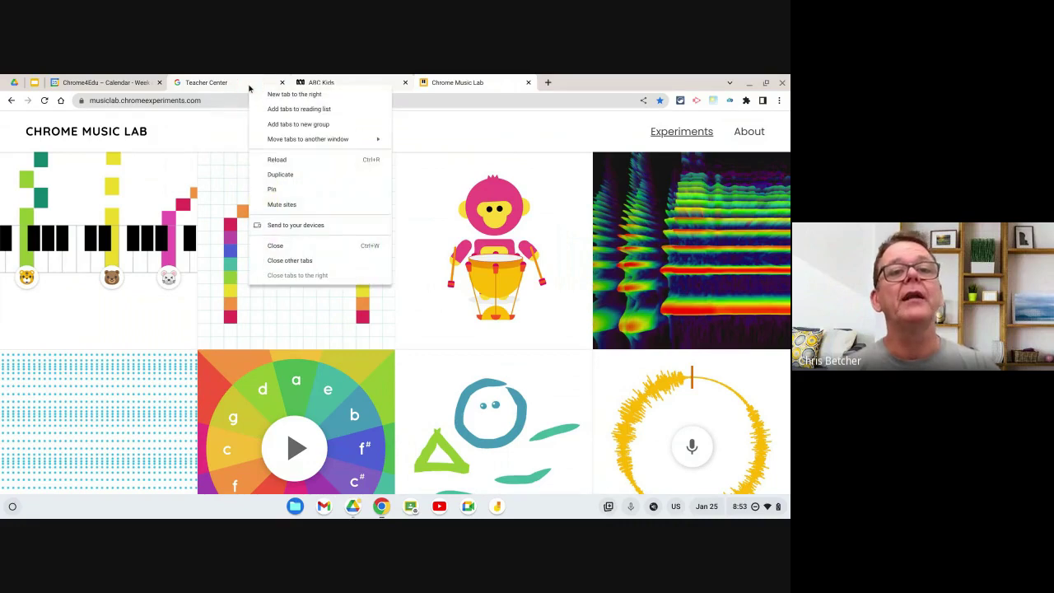
click(298, 125)
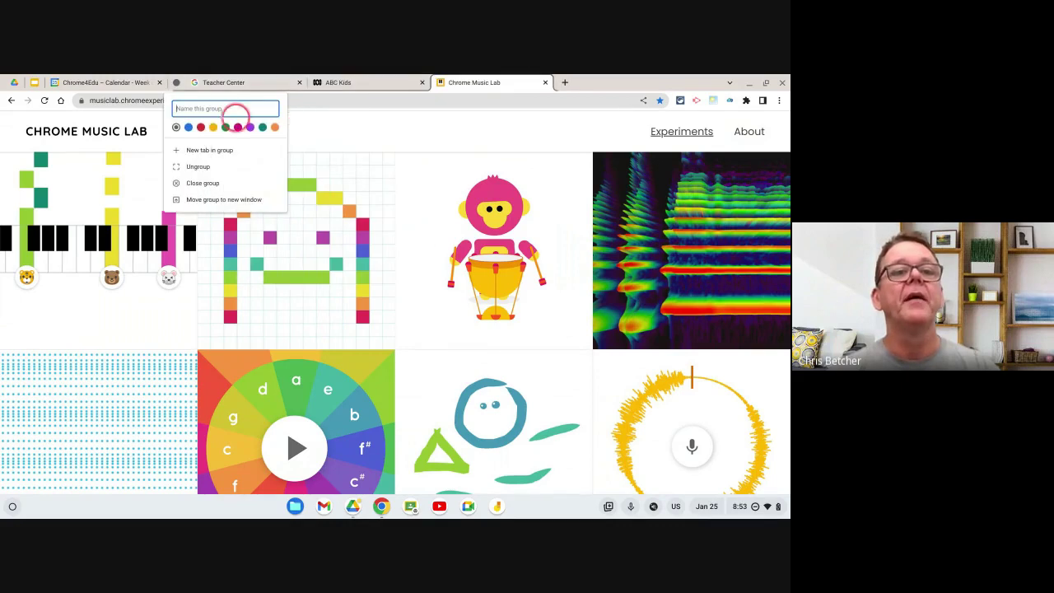
text(Projects)
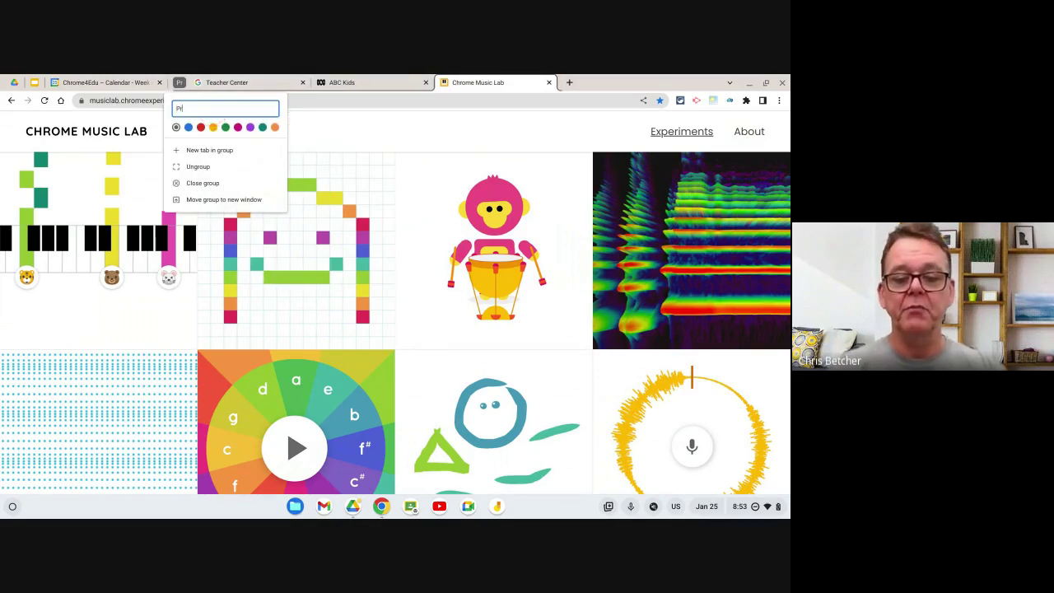
click(213, 126)
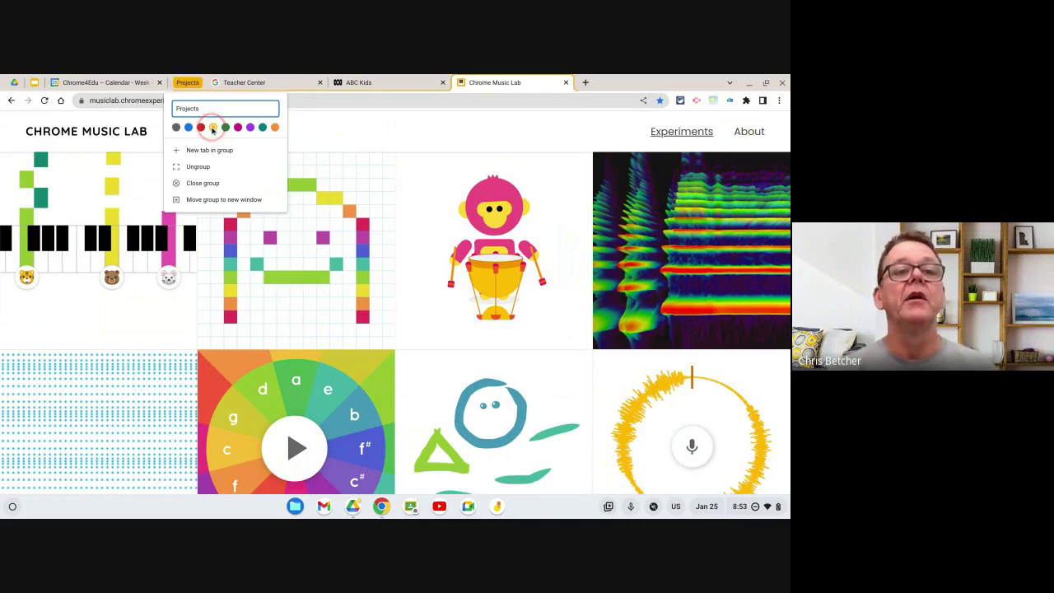
click(300, 161)
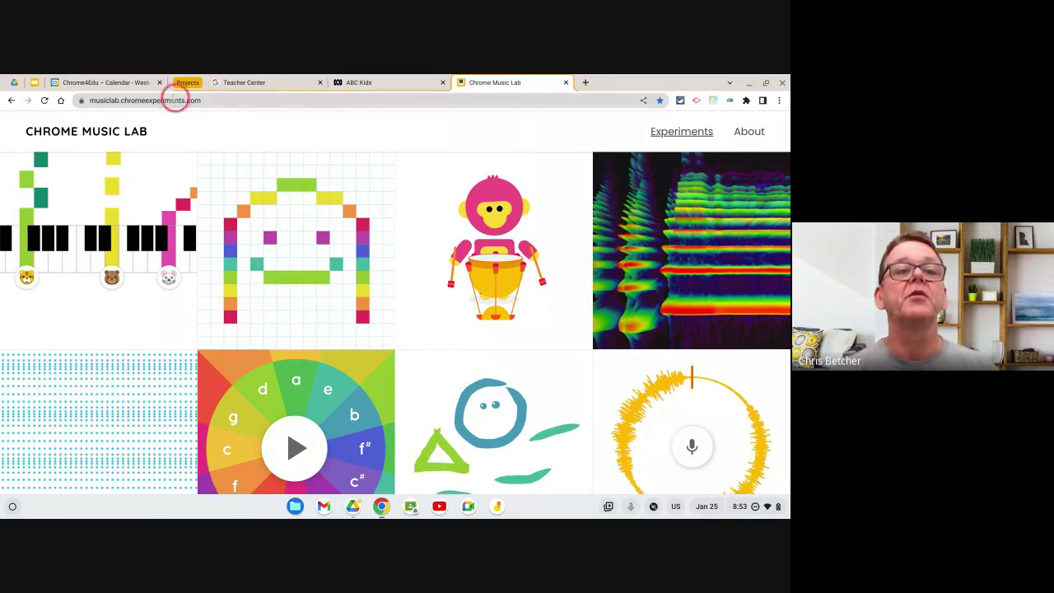
Step: Collapse and re-expand the Projects tab group, and ungroup its tabs
click(187, 82)
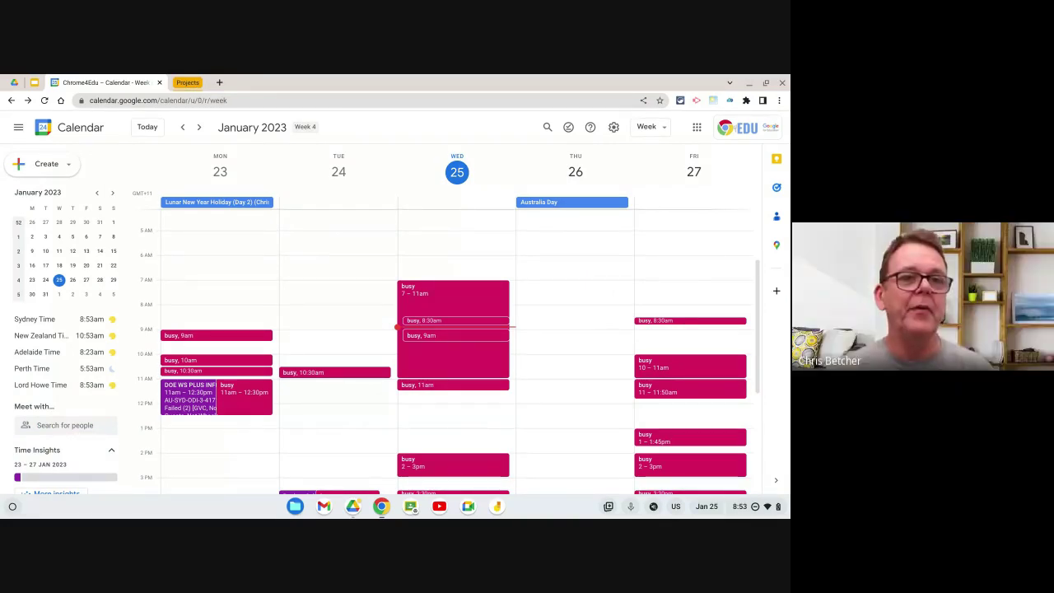
click(187, 82)
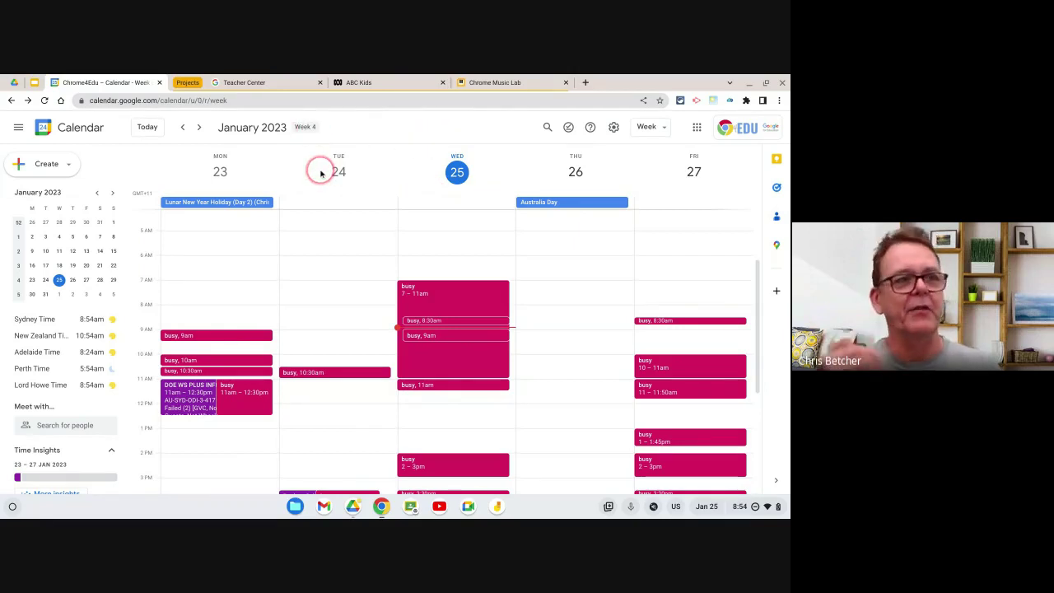
right_click(187, 84)
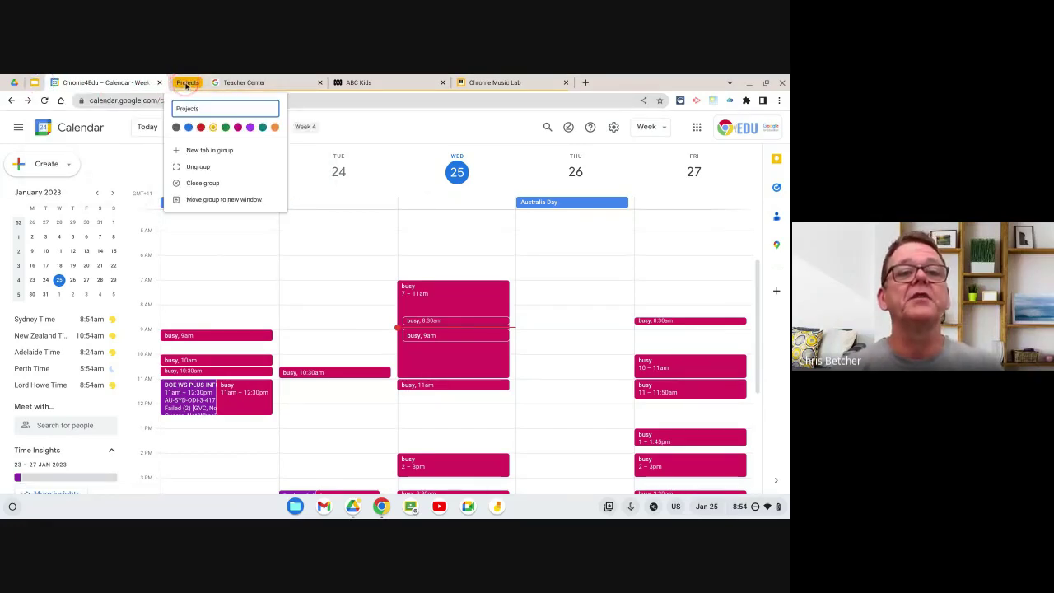
click(204, 167)
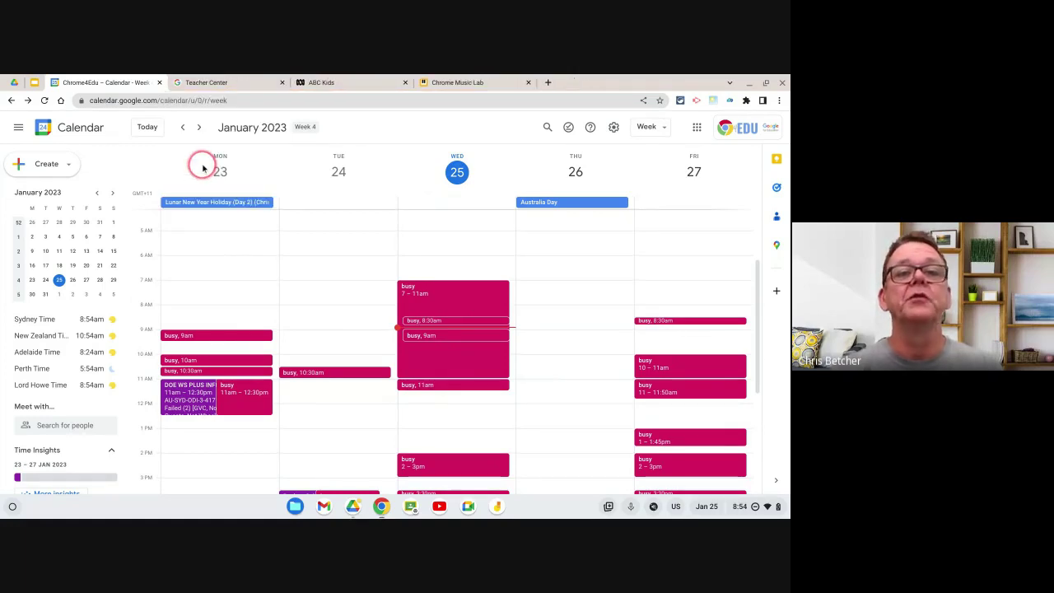
Step: Return to the pinned 15 Chrome Tips presentation and show the "Enlarge or shrink page content" slide
click(35, 83)
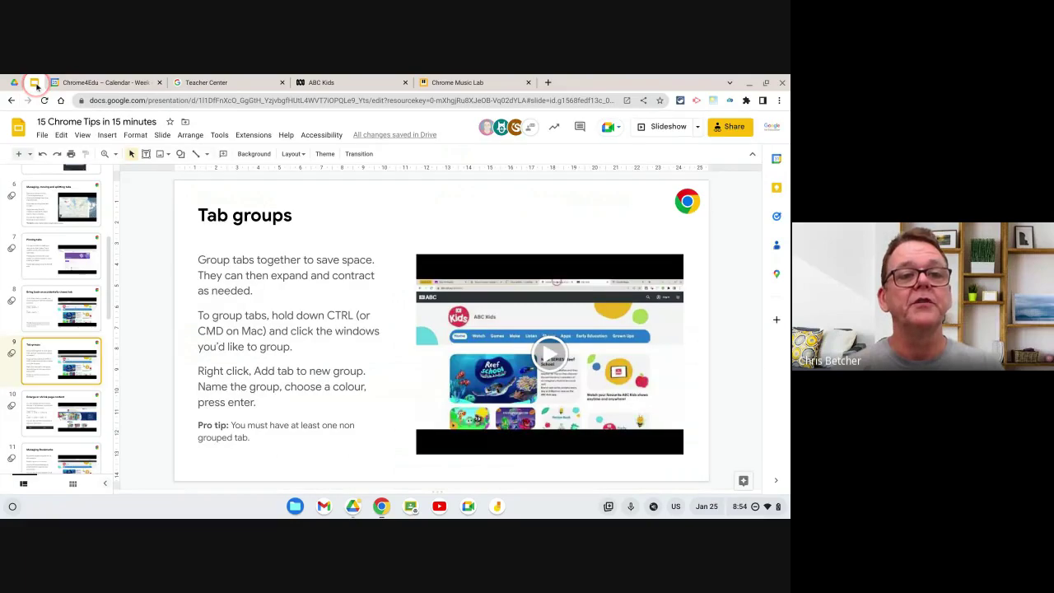
scroll(74, 362, down, 2)
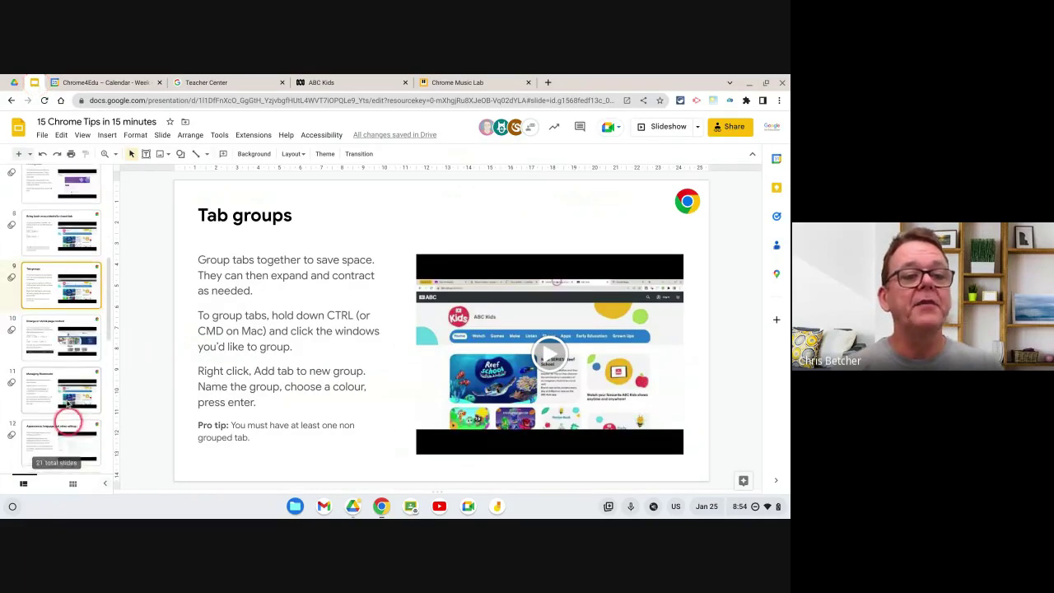
click(85, 354)
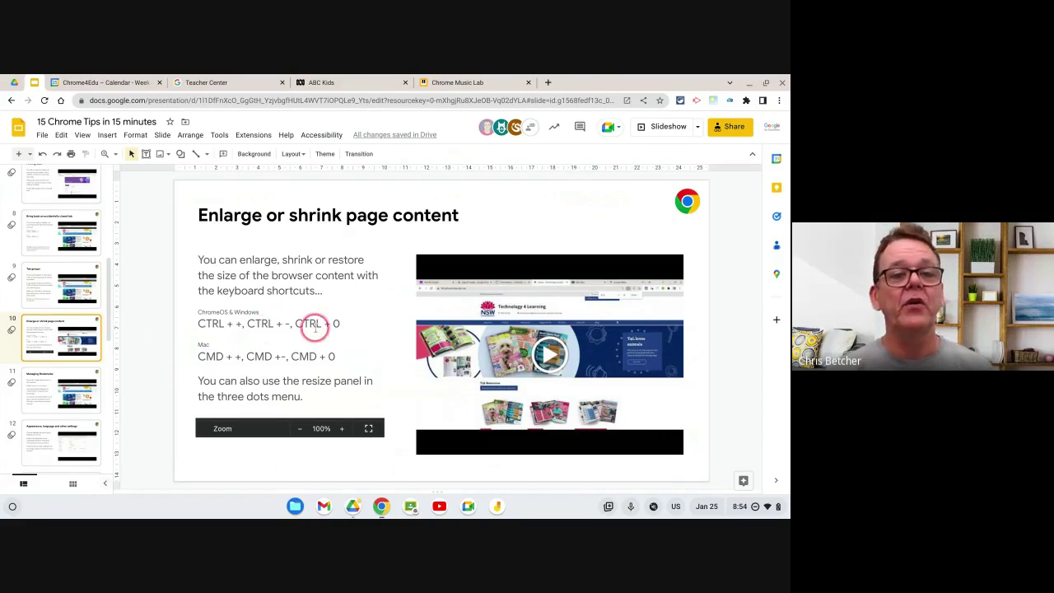
Step: Switch to the ABC Kids tab and enlarge the page content by several zoom levels, past 125%
click(355, 83)
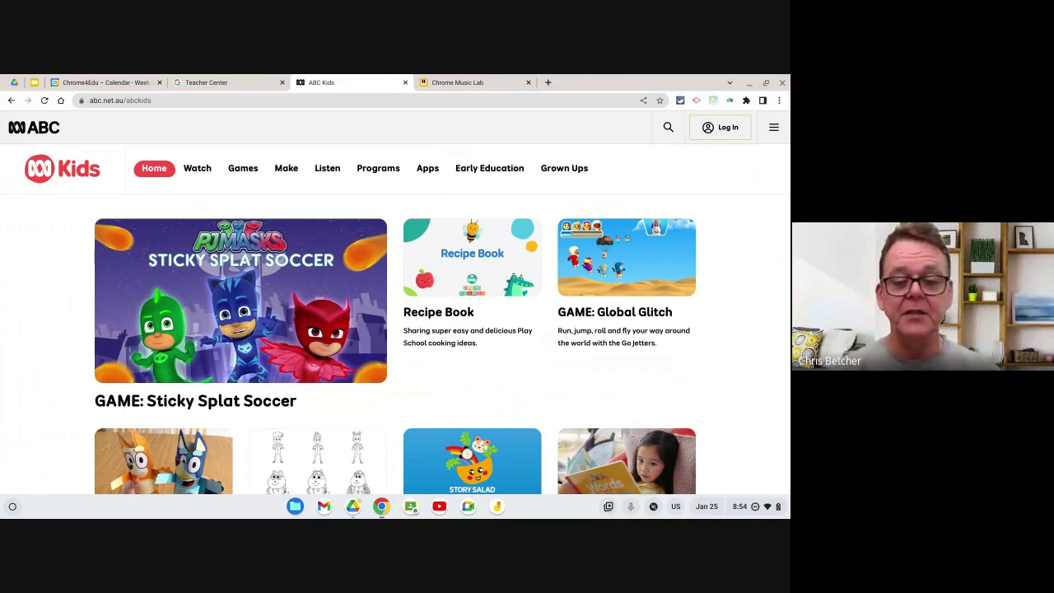
key(ctrl+plus)
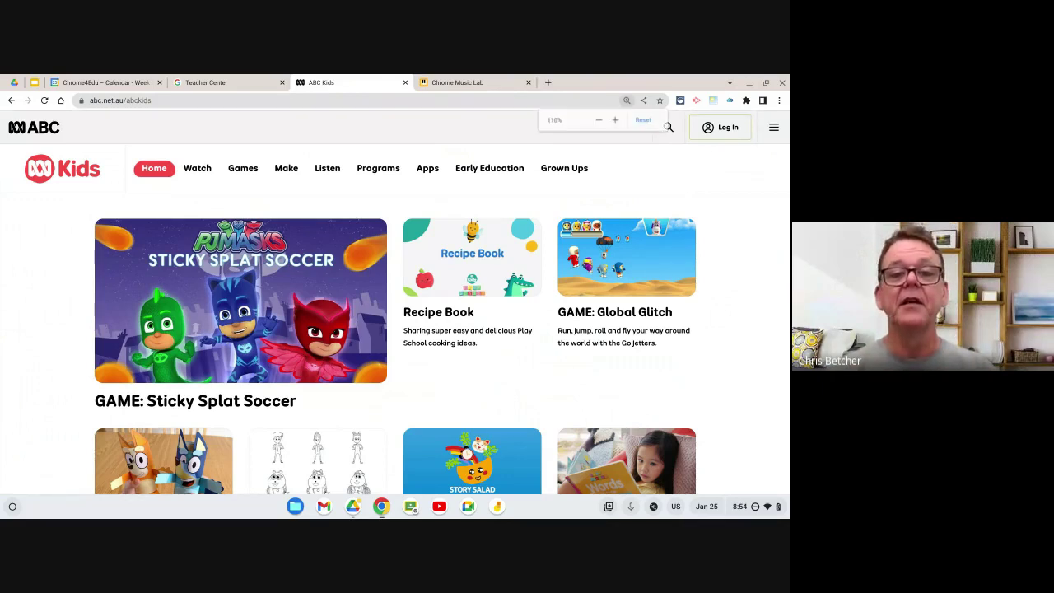
key(ctrl+plus)
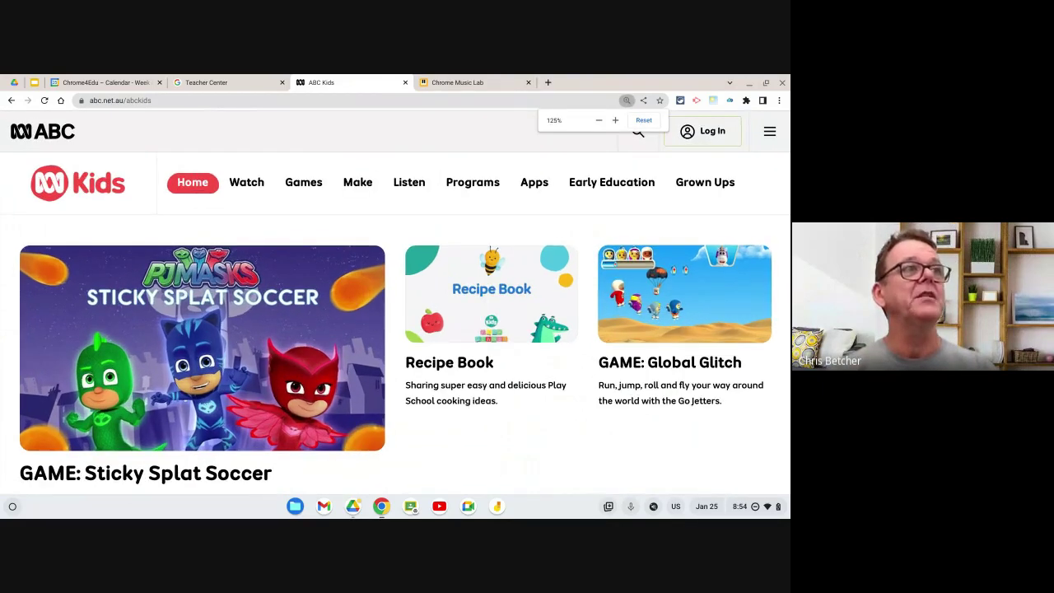
key(ctrl+plus)
key(ctrl+plus)
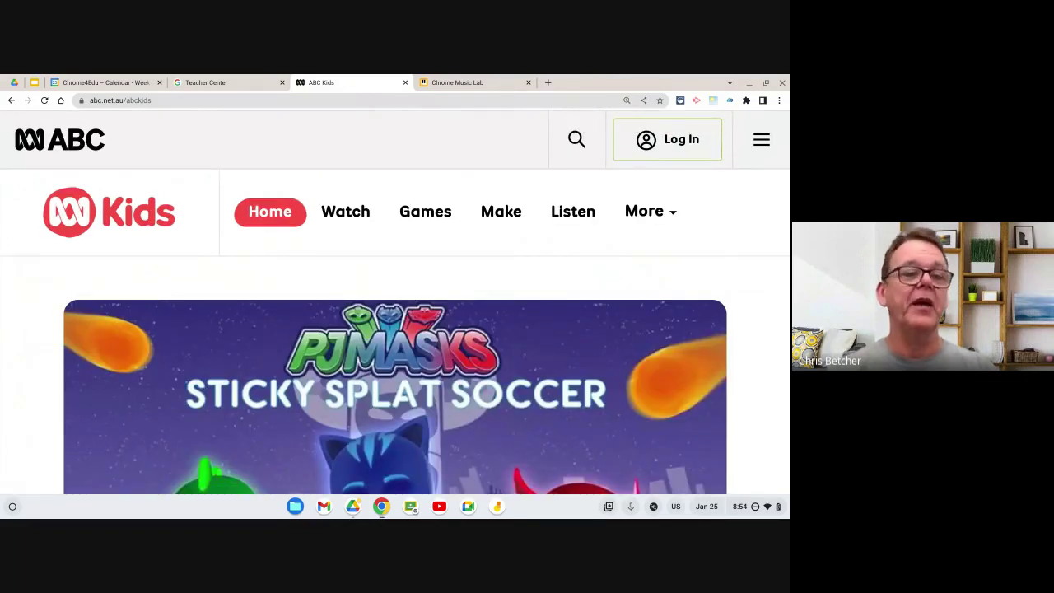
Step: Shrink the ABC Kids page content to 33% zoom and restore it to the default size
key(ctrl+minus)
key(ctrl+minus)
key(ctrl+minus)
key(ctrl+minus)
key(ctrl+minus)
key(ctrl+minus)
key(ctrl+minus)
key(ctrl+minus)
key(ctrl+minus)
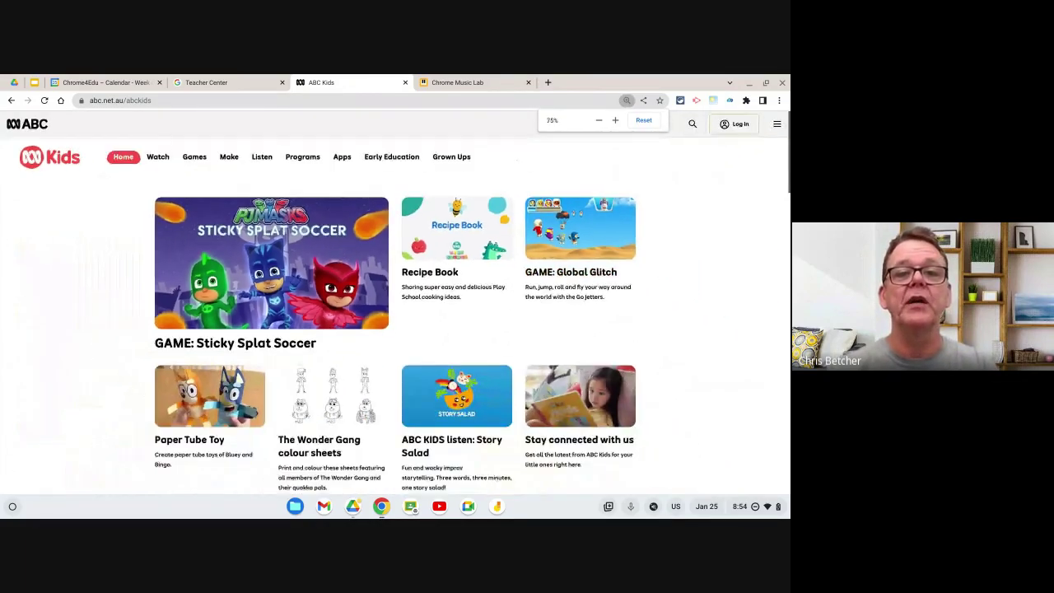
key(ctrl+minus)
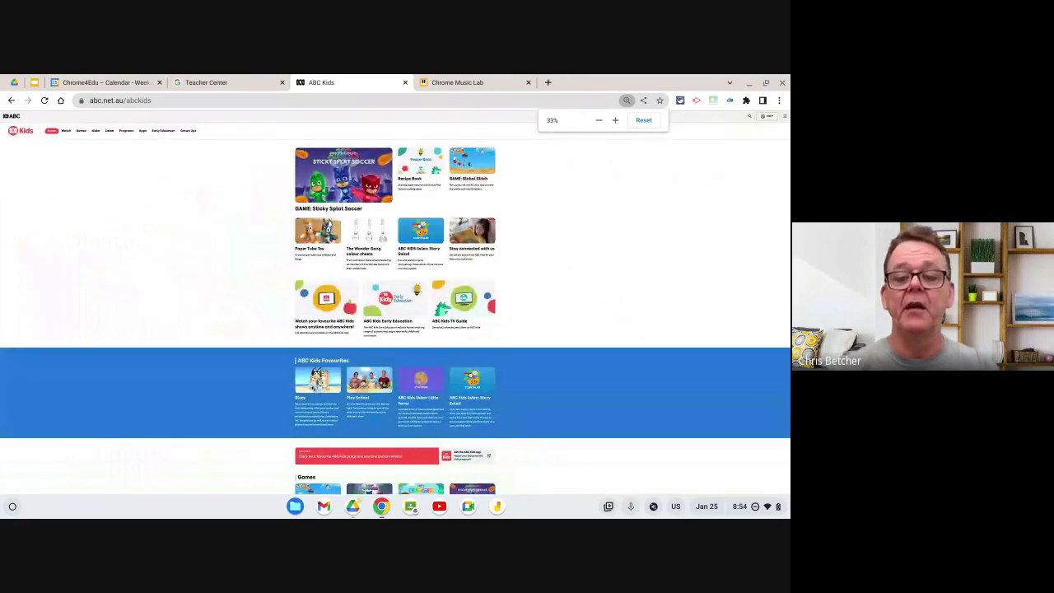
key(ctrl+0)
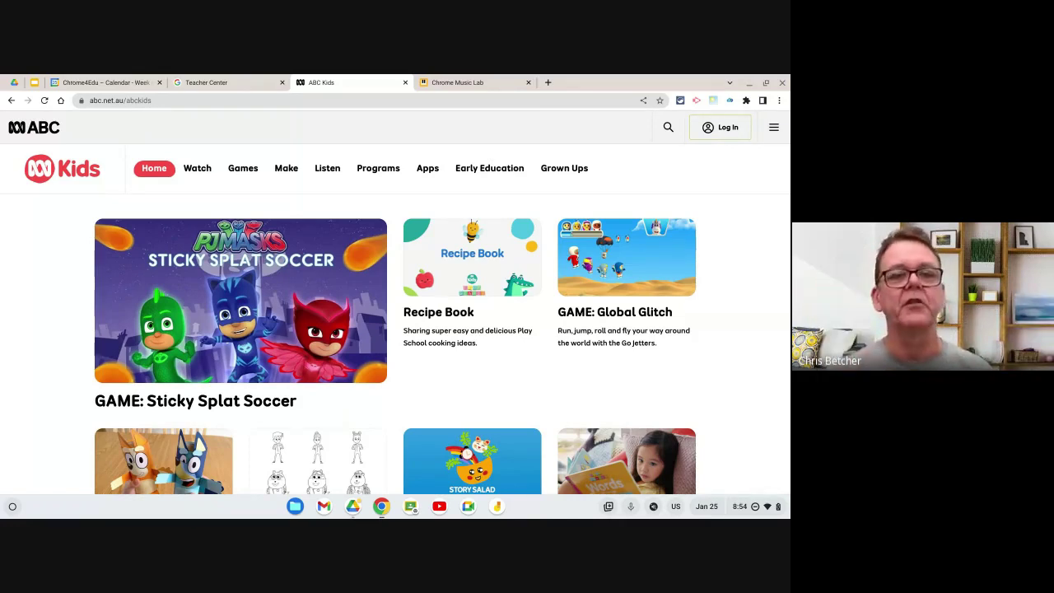
Step: Go back to the pinned 15 Chrome Tips presentation and show the "Managing Bookmarks" slide
click(34, 82)
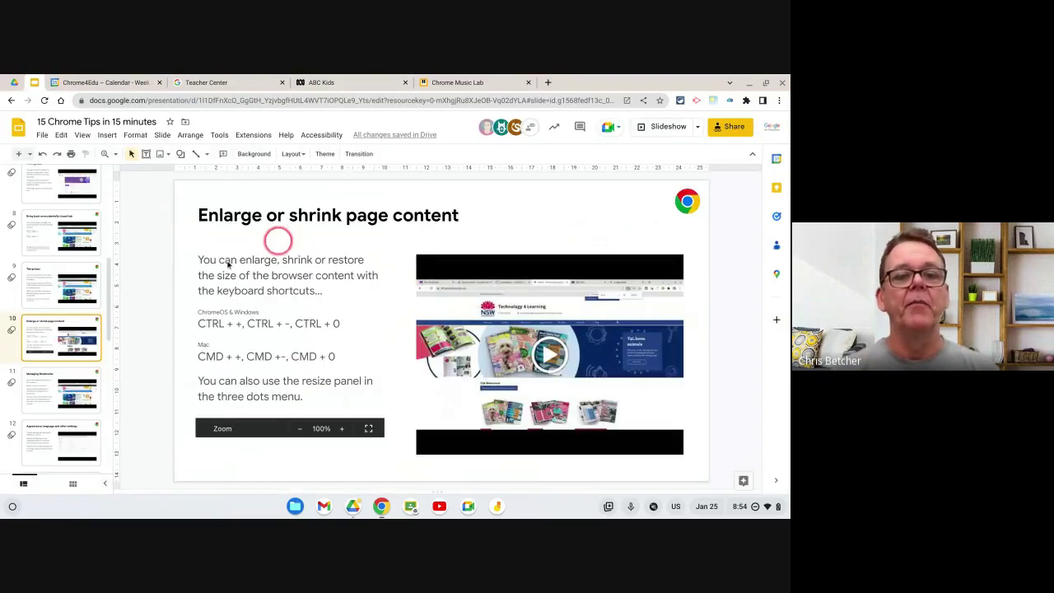
scroll(61, 398, down, 1)
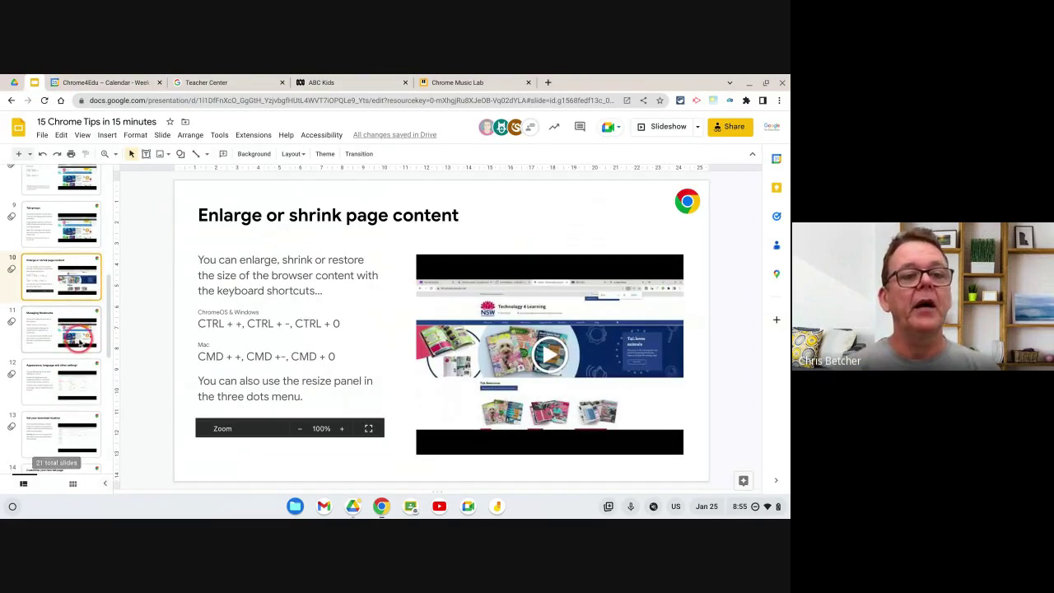
click(80, 337)
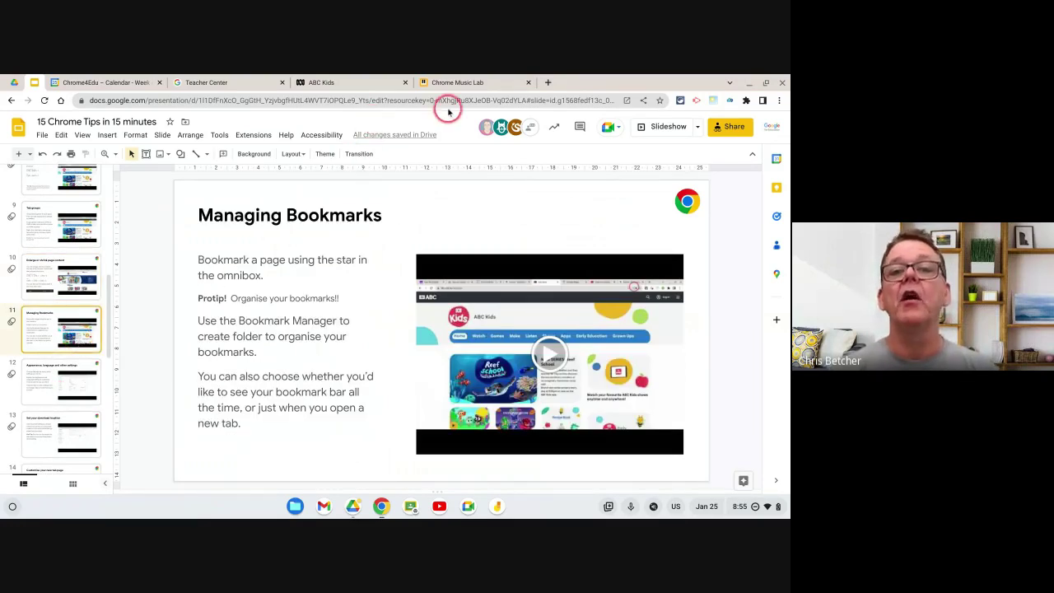
Step: Open the Recipe Book page from the ABC Kids tab and bookmark it
click(345, 84)
click(472, 262)
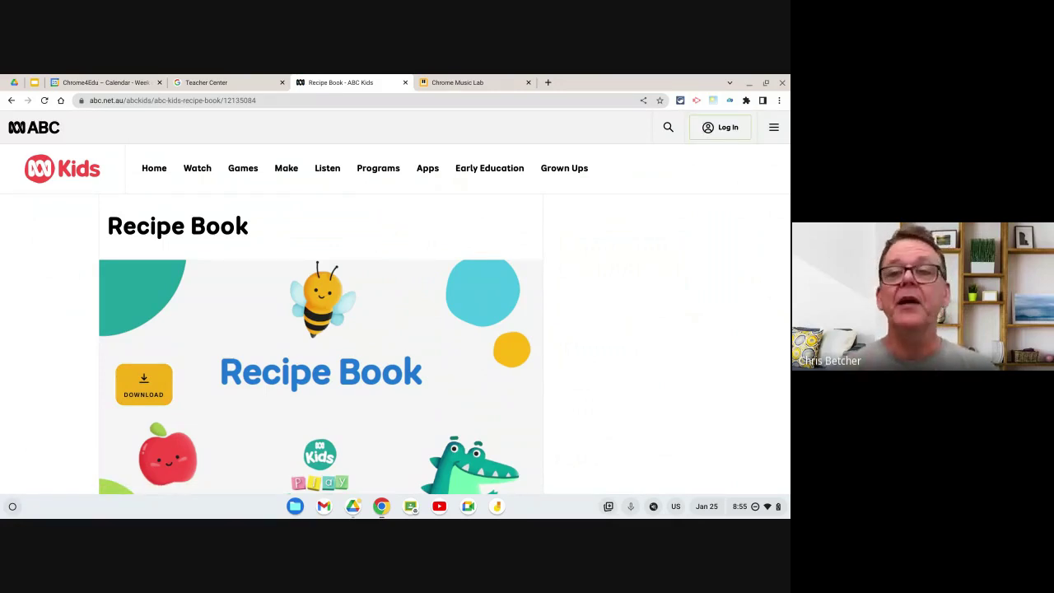
click(659, 100)
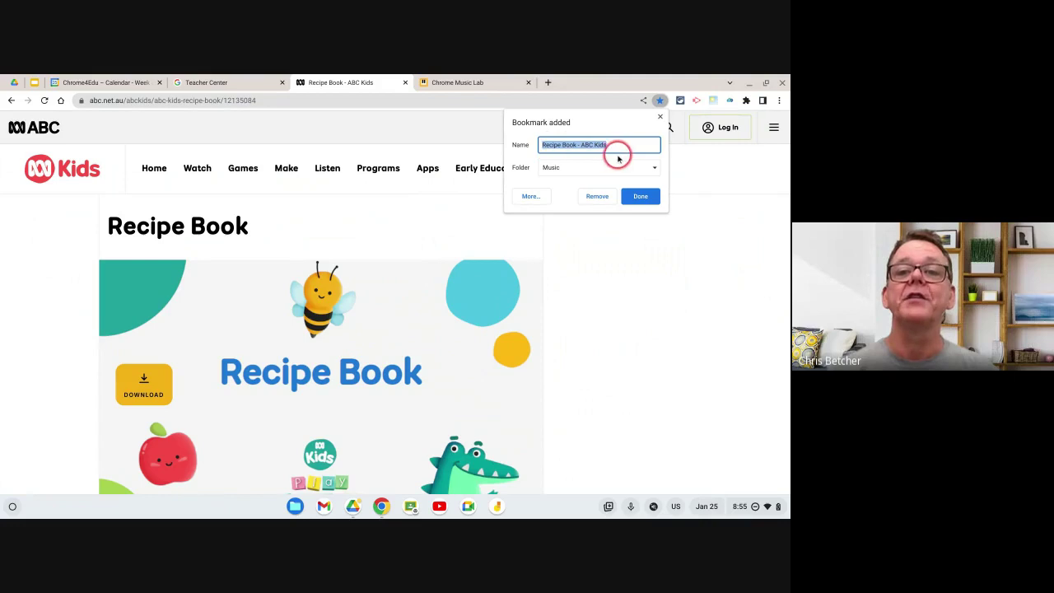
Step: Create a new folder named Kids inside the Cool Tools bookmark folder and save the Recipe Book bookmark in it
click(591, 166)
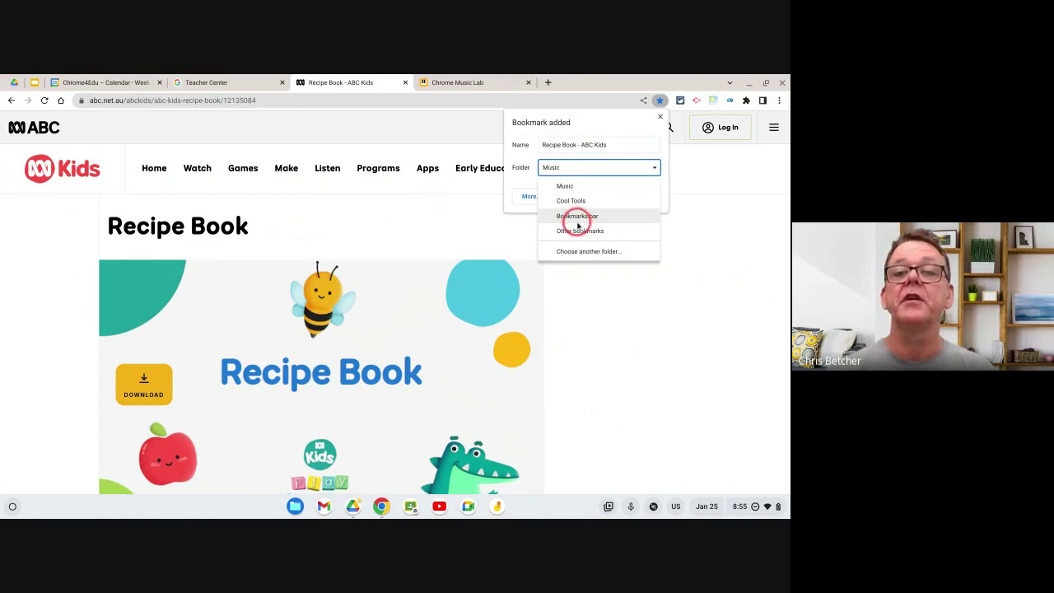
click(578, 251)
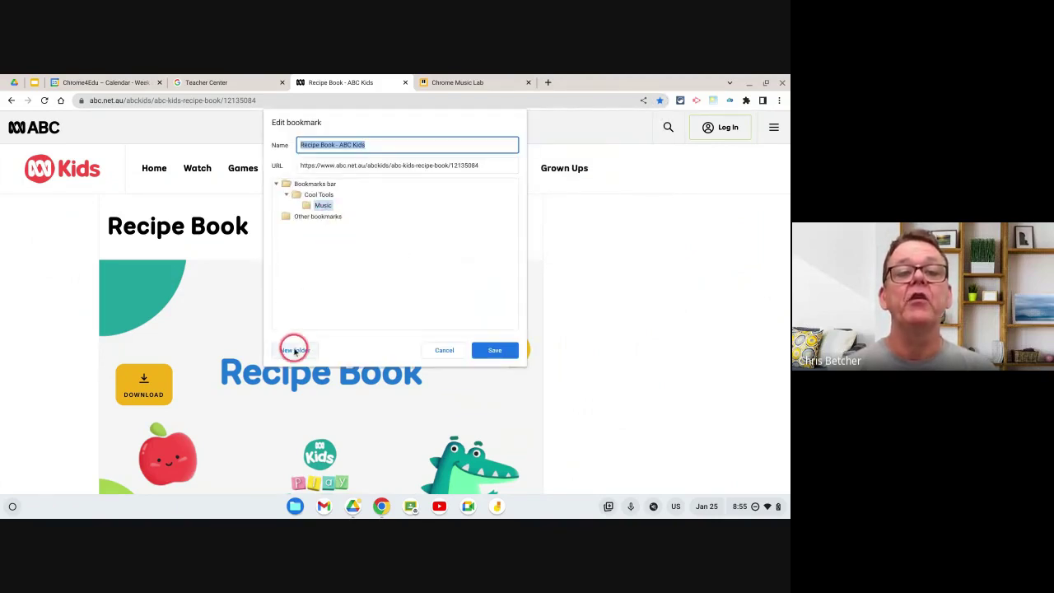
click(298, 193)
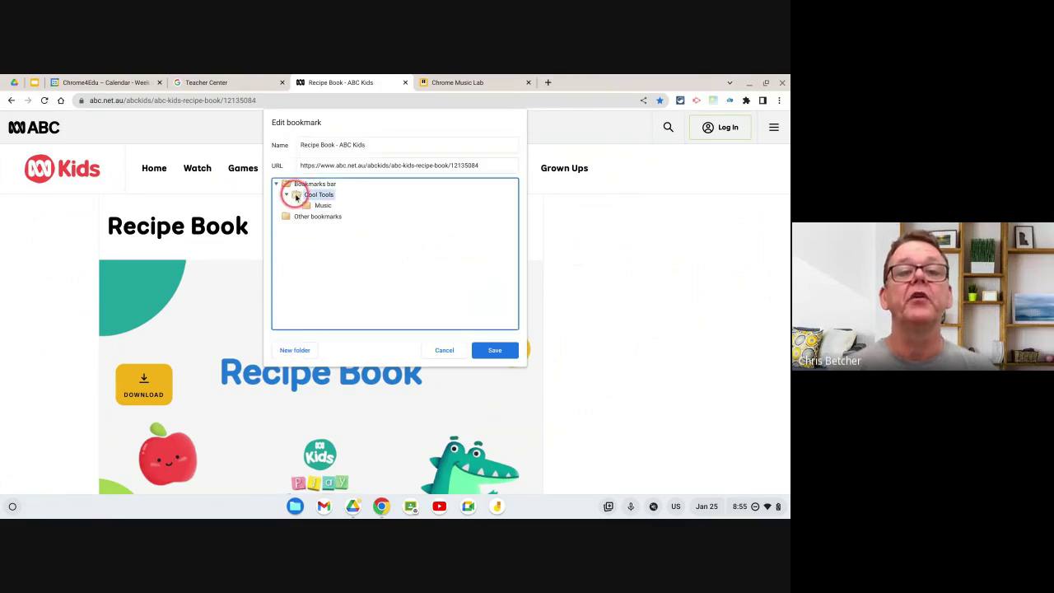
click(290, 353)
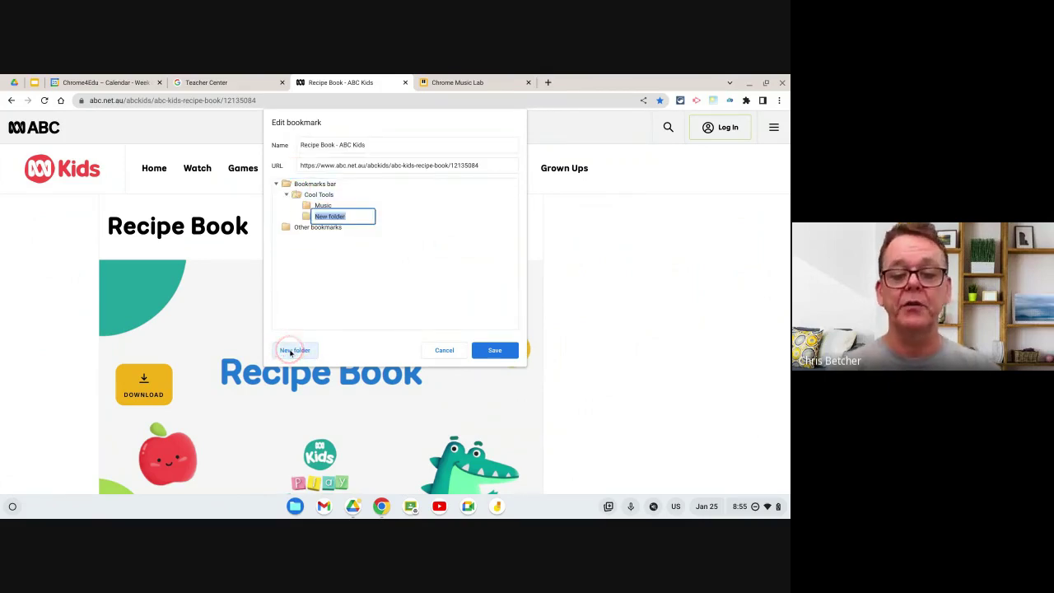
text(Kids)
key(Return)
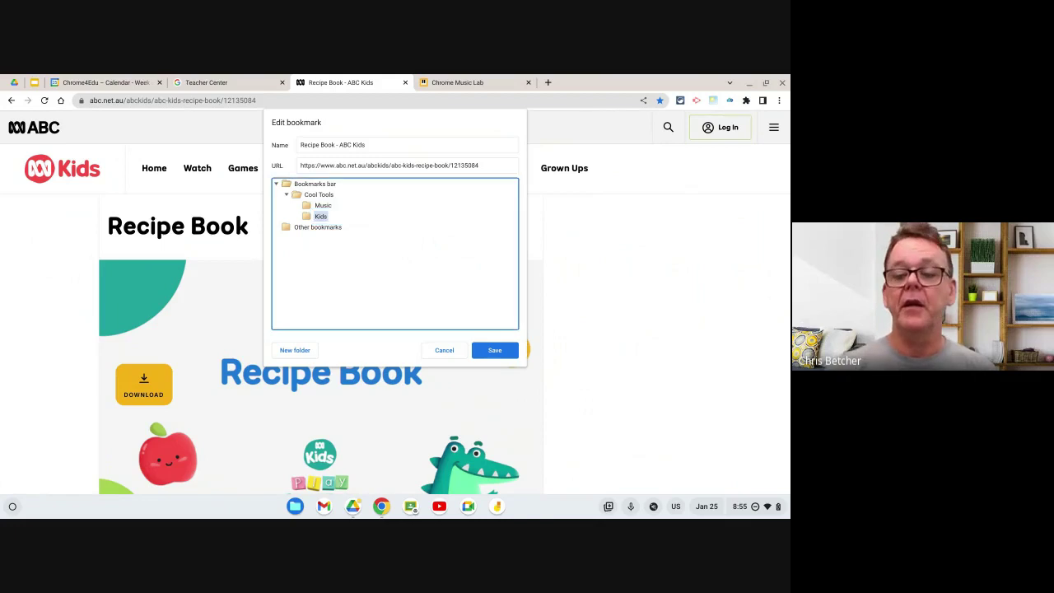
click(499, 354)
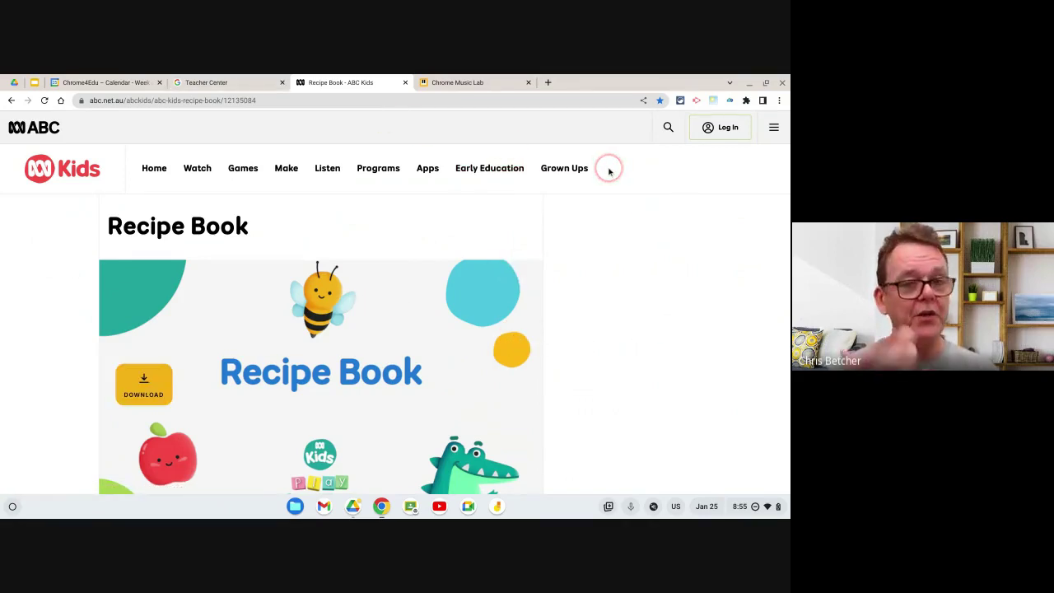
Step: Open the bookmark manager, look through the Cool Tools folder and its Music and Kids subfolders, and close it
click(779, 102)
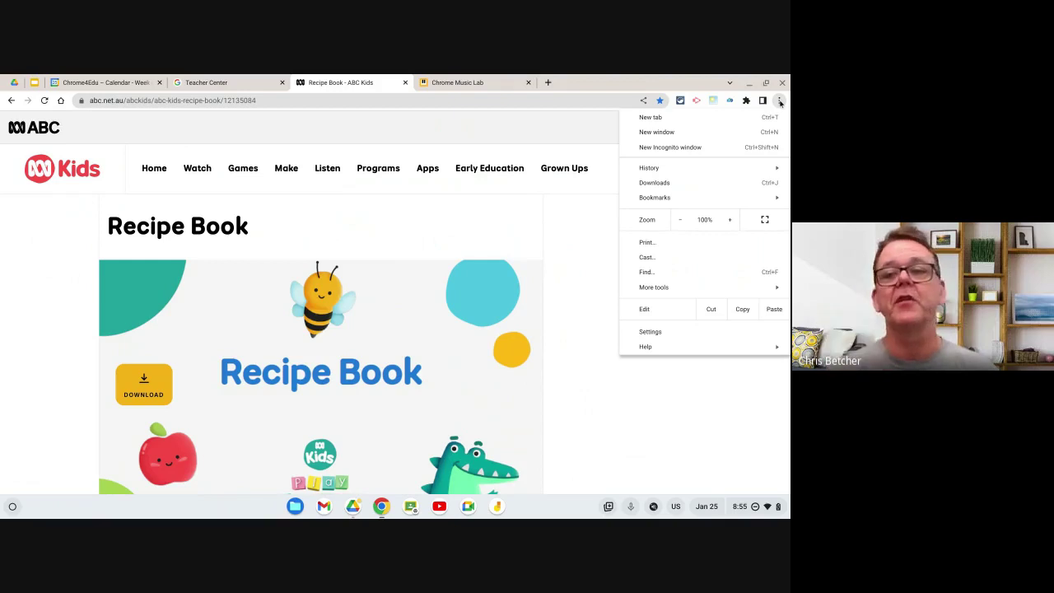
mouse_move(670, 197)
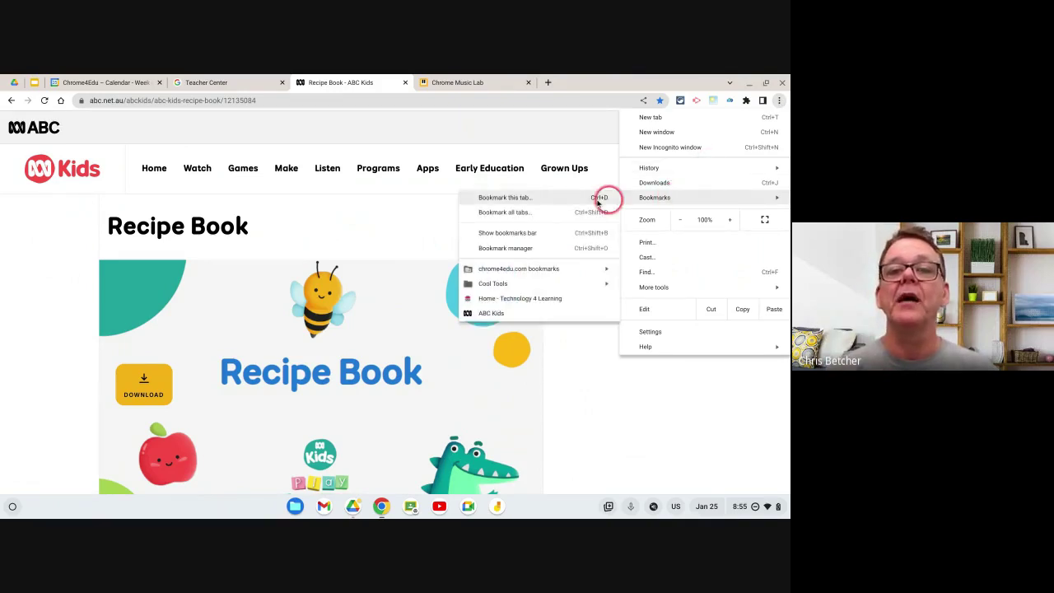
click(512, 250)
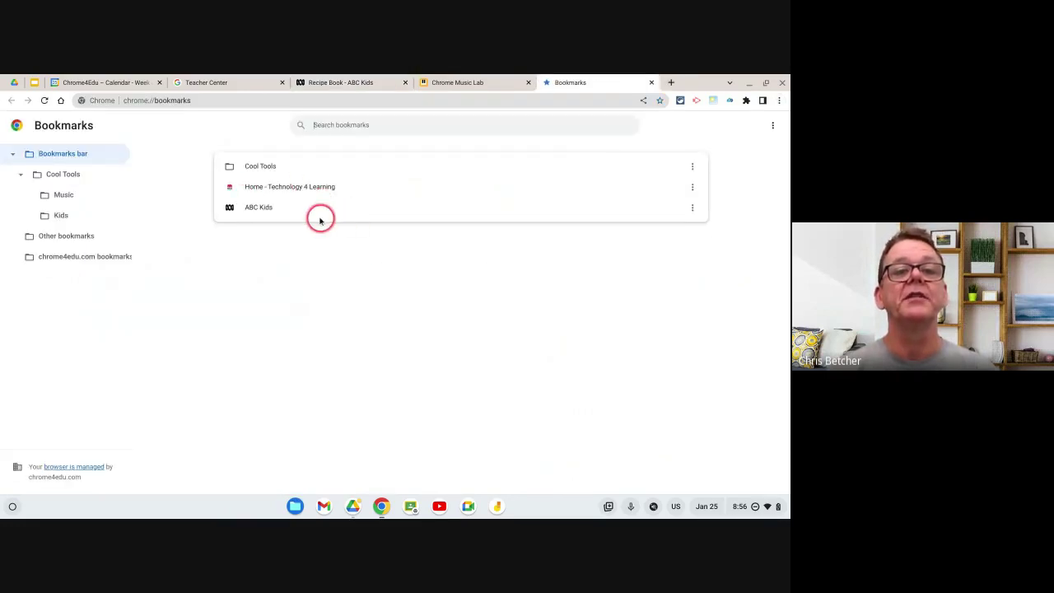
double_click(243, 169)
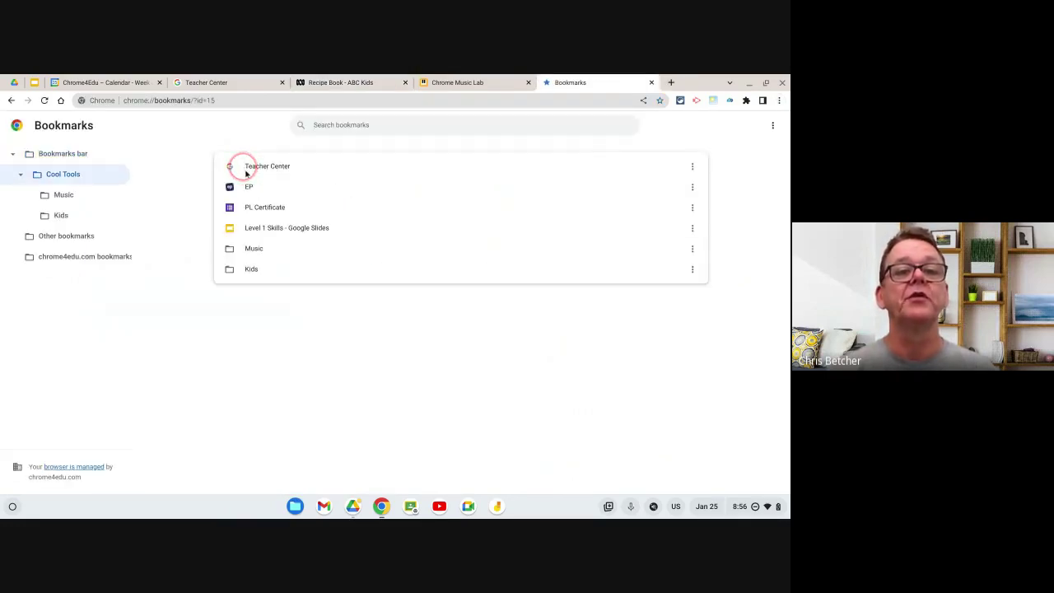
double_click(251, 248)
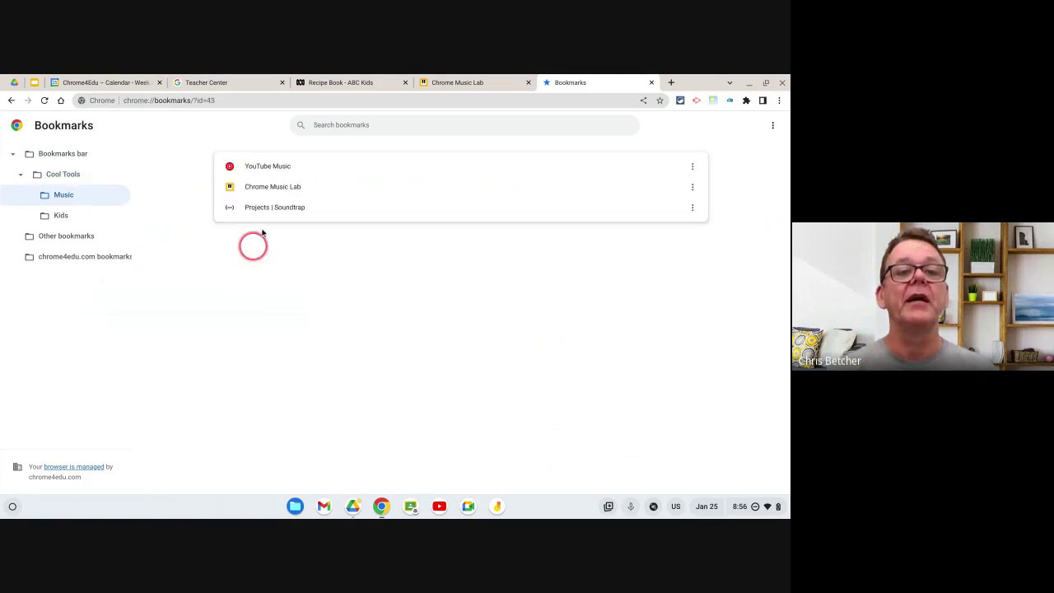
click(84, 217)
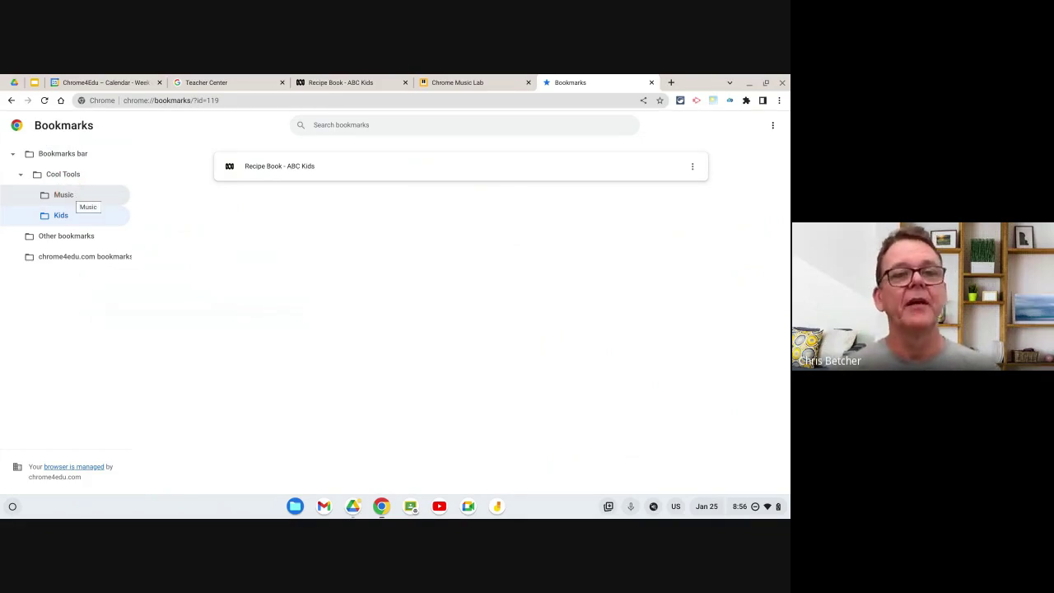
click(651, 82)
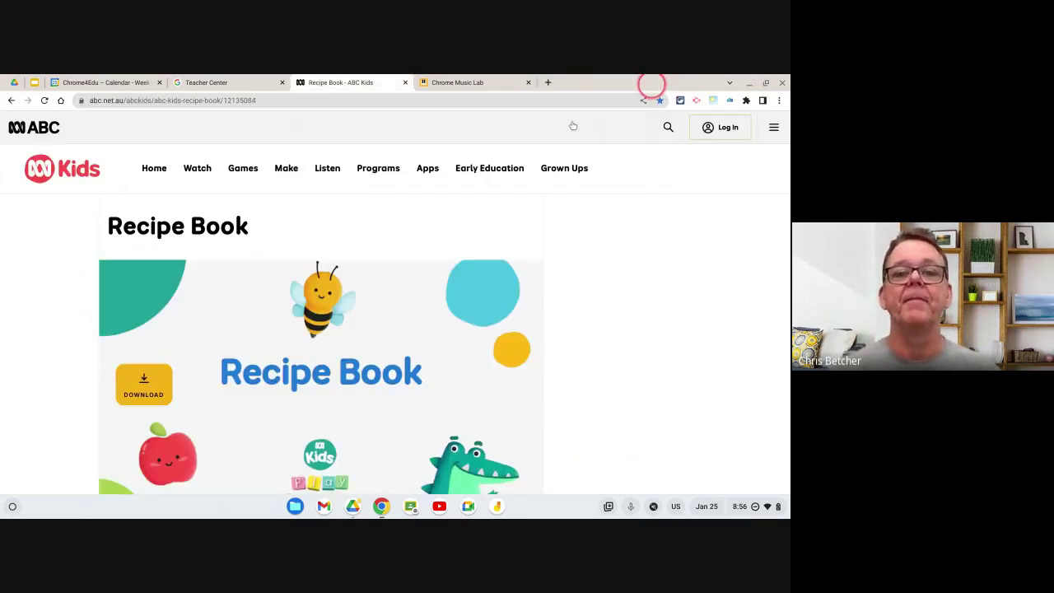
Step: Go back to the pinned 15 Chrome Tips presentation and show the "Appearance, language and other settings" slide
click(35, 82)
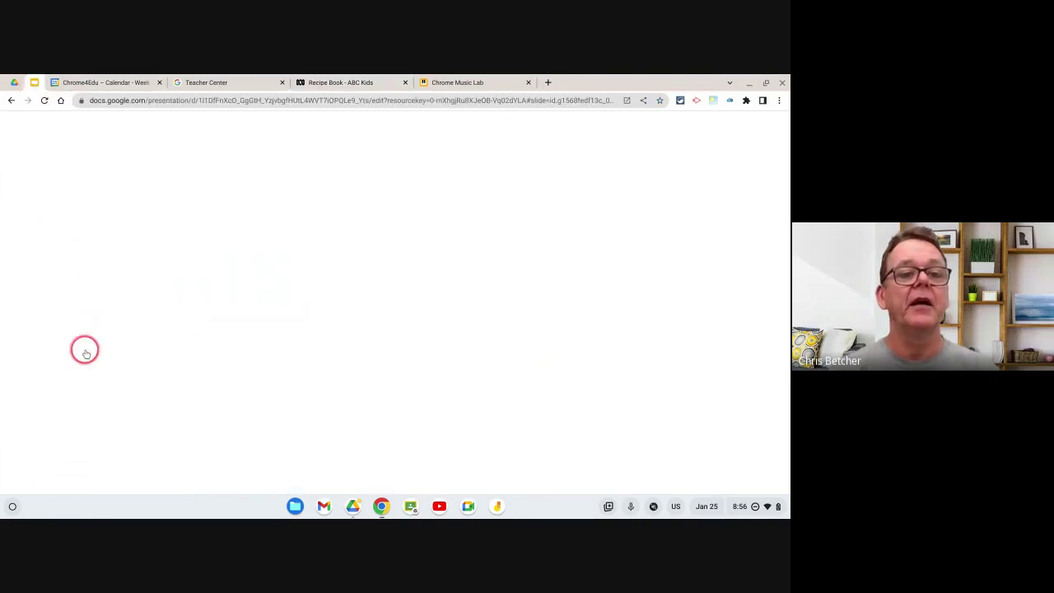
scroll(78, 329, down, 2)
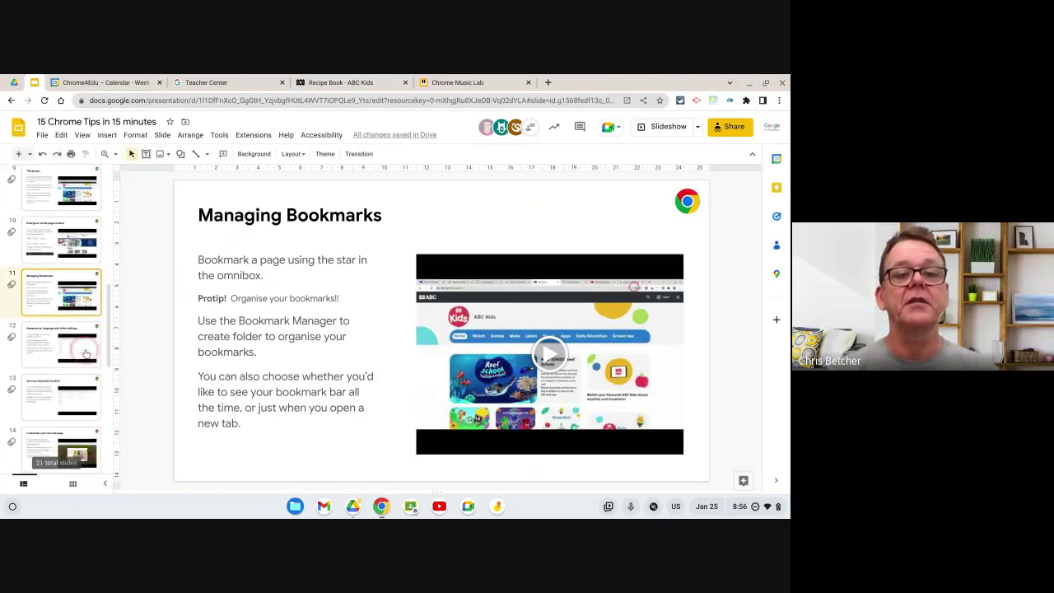
click(76, 319)
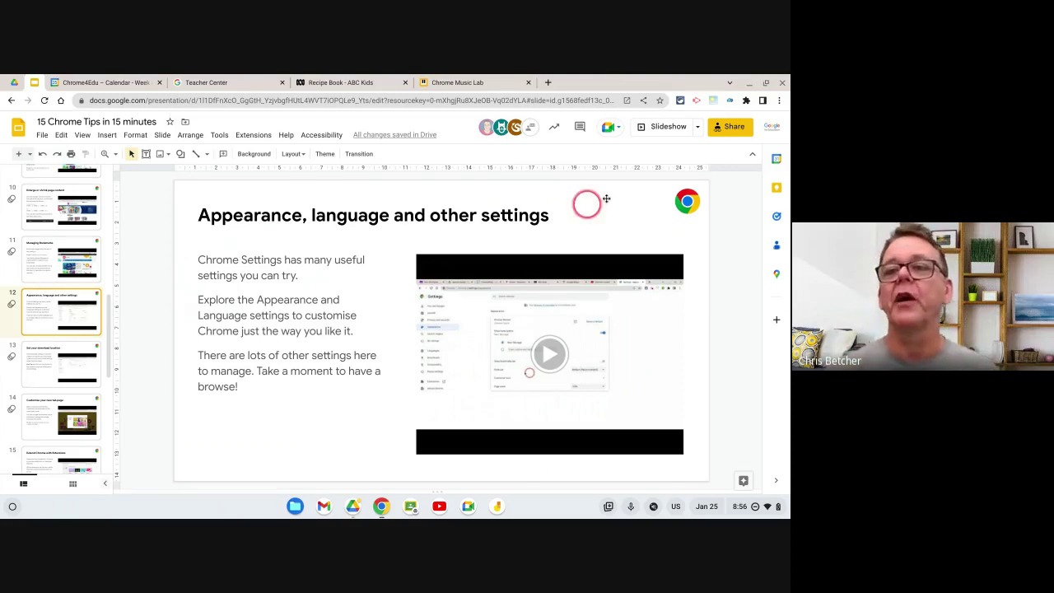
Step: Open the Appearance section of the Chrome settings and turn the home button off and back on
click(780, 102)
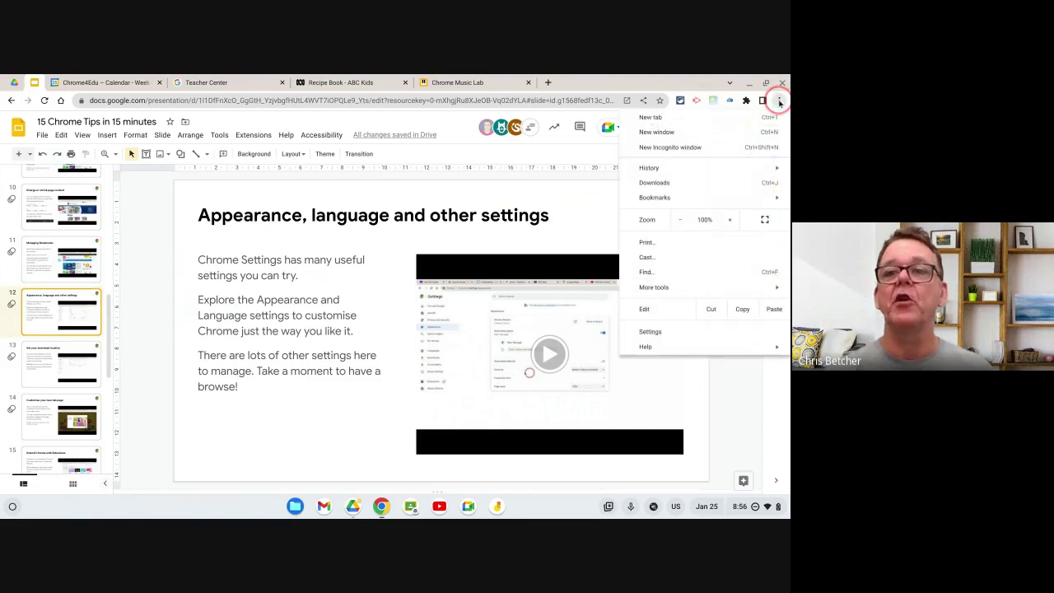
click(646, 332)
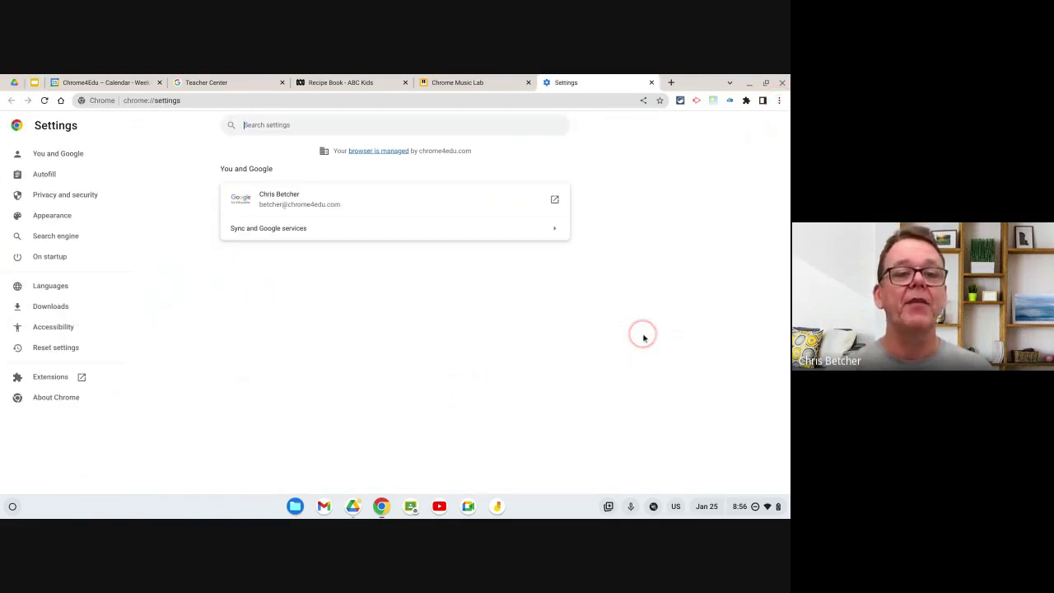
click(68, 220)
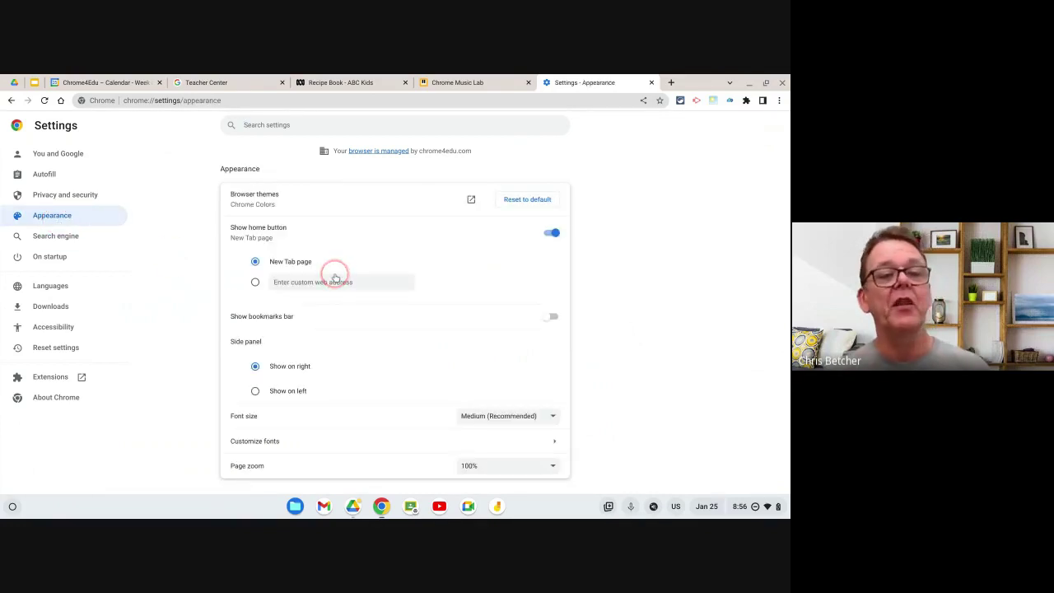
click(551, 234)
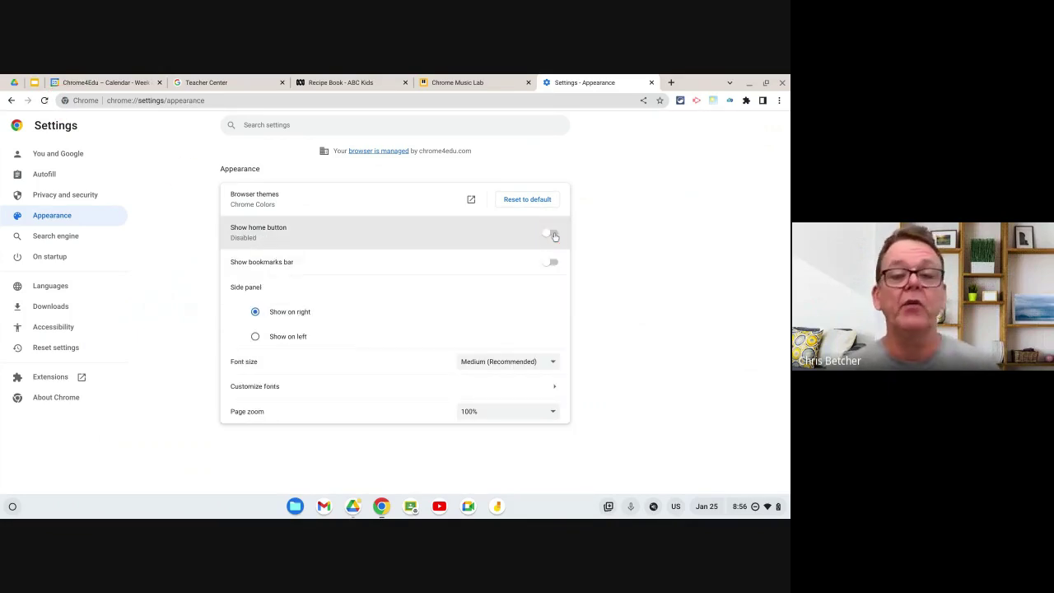
click(553, 233)
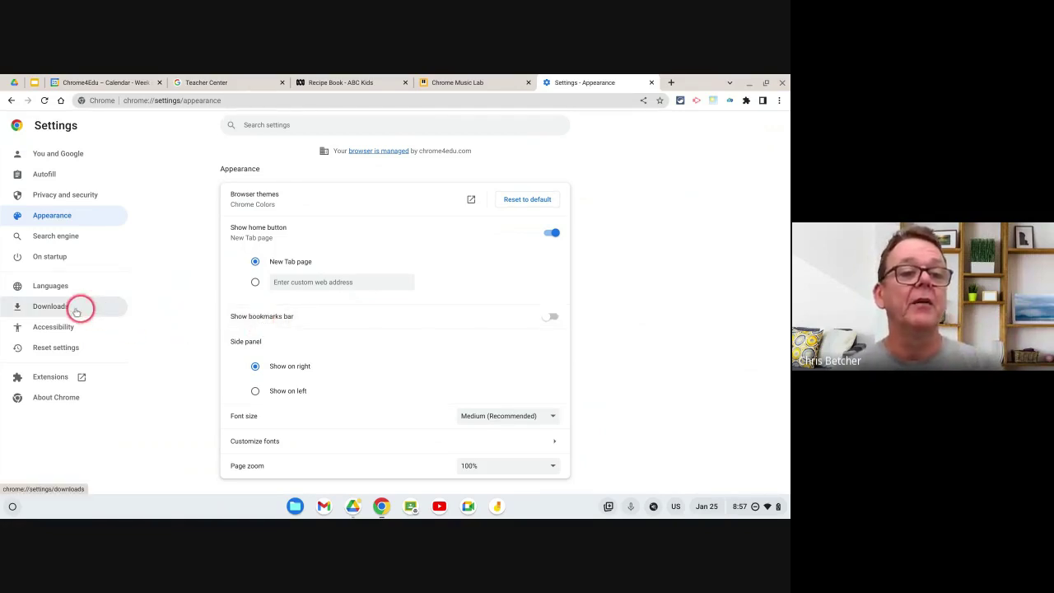
Step: Open the Languages section, go through to the ChromeOS language settings and browse the languages and inputs options
click(48, 286)
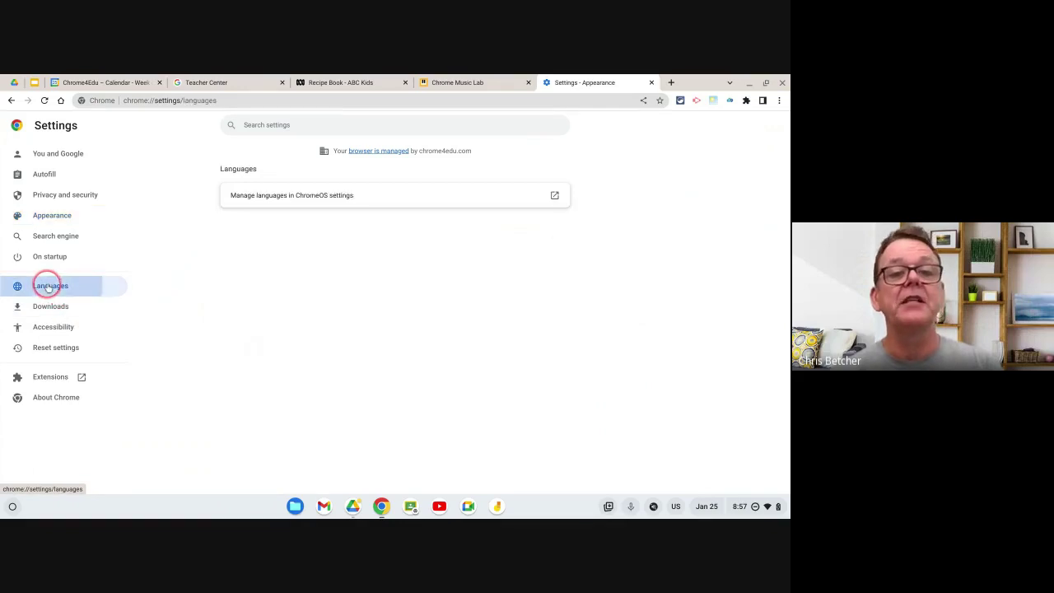
click(299, 201)
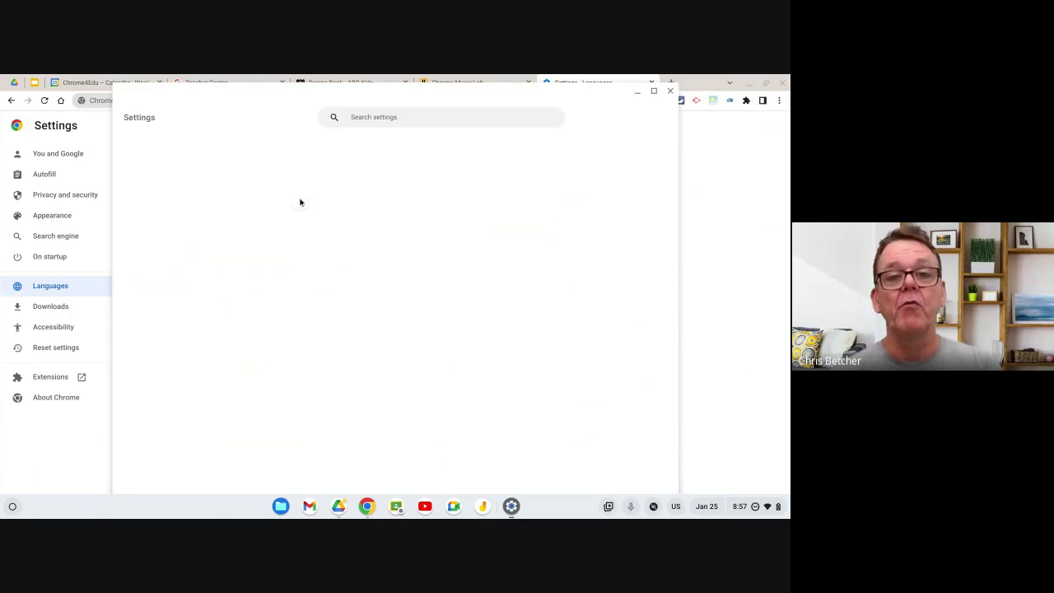
click(350, 223)
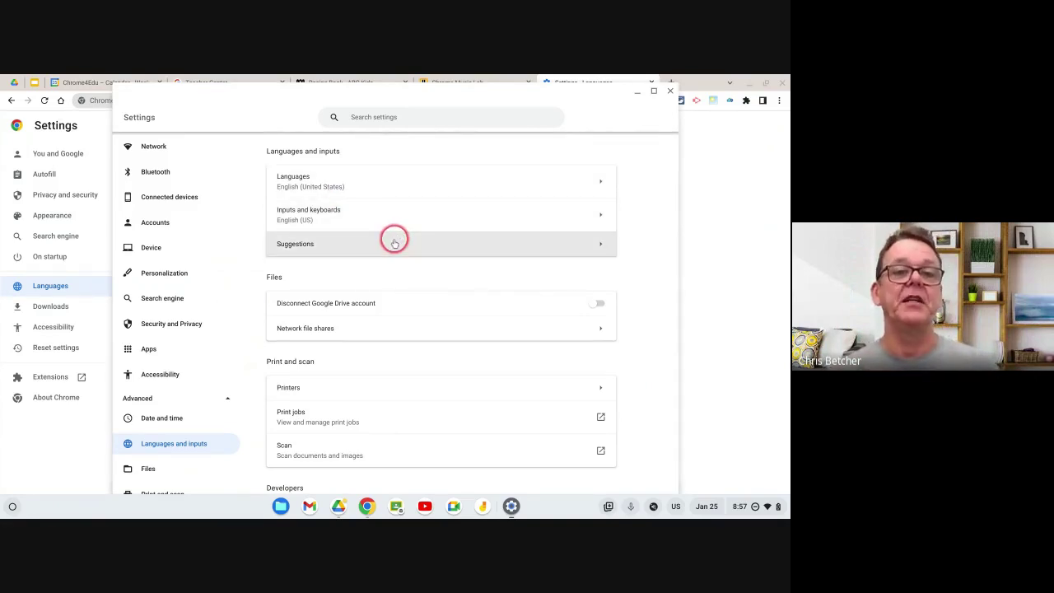
scroll(387, 290, down, 2)
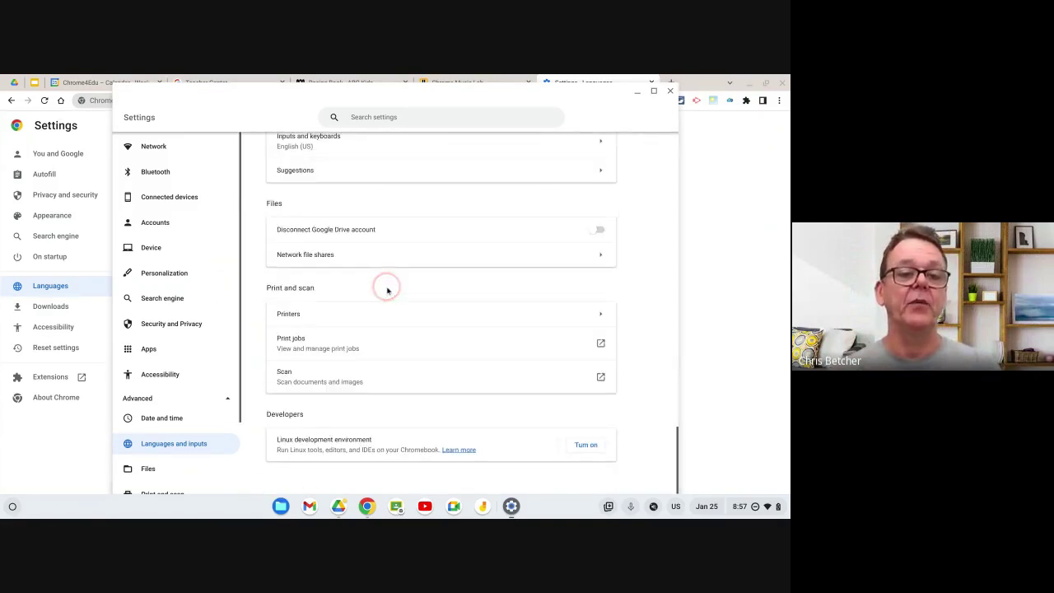
scroll(387, 290, up, 3)
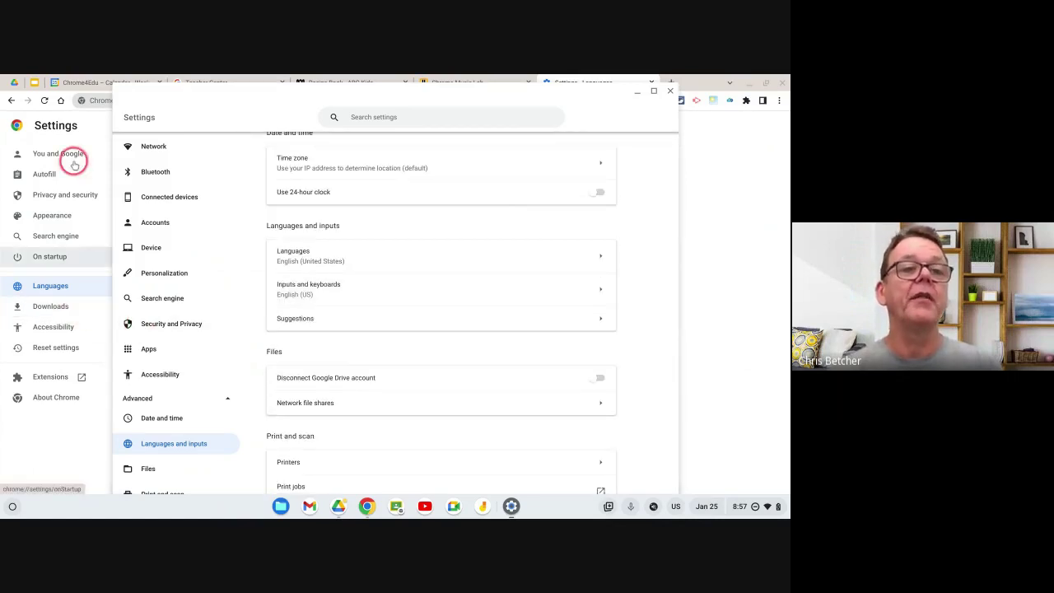
Step: Open the Downloads section of the Chrome settings and switch "Ask where to save each file before downloading" off and back on
click(50, 308)
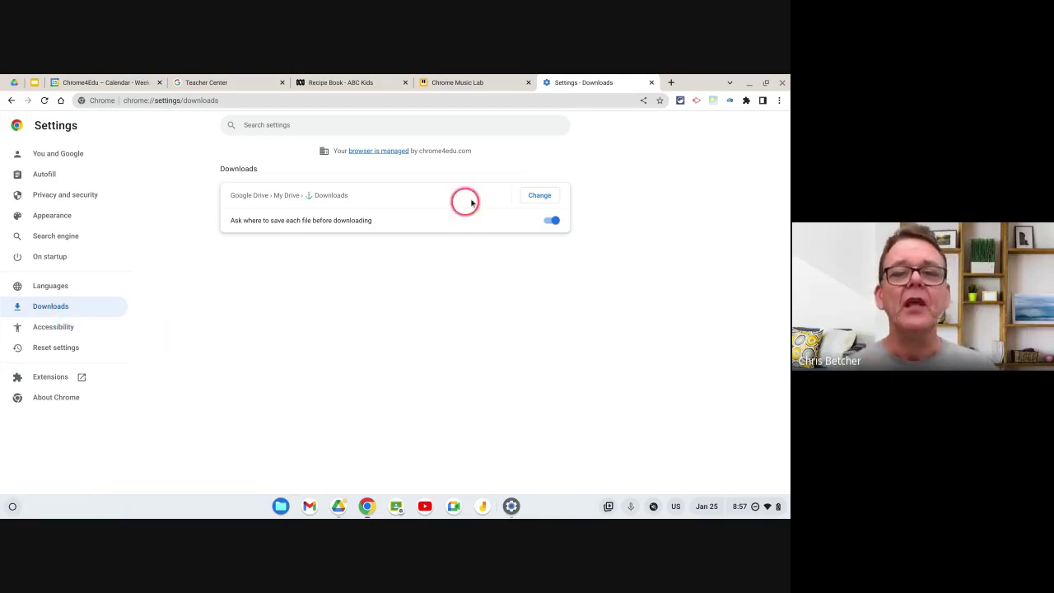
click(550, 223)
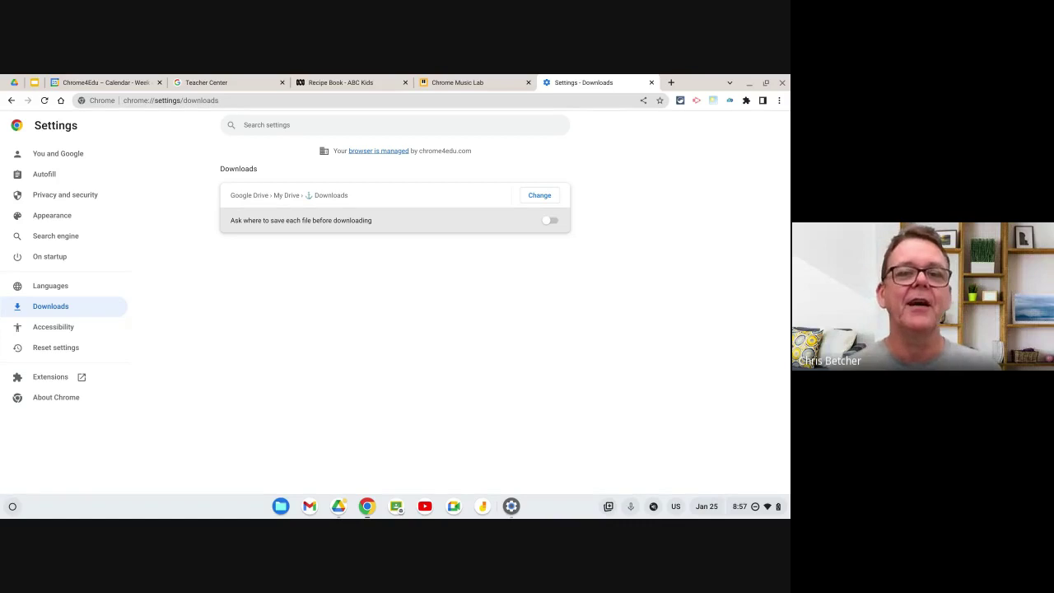
click(550, 220)
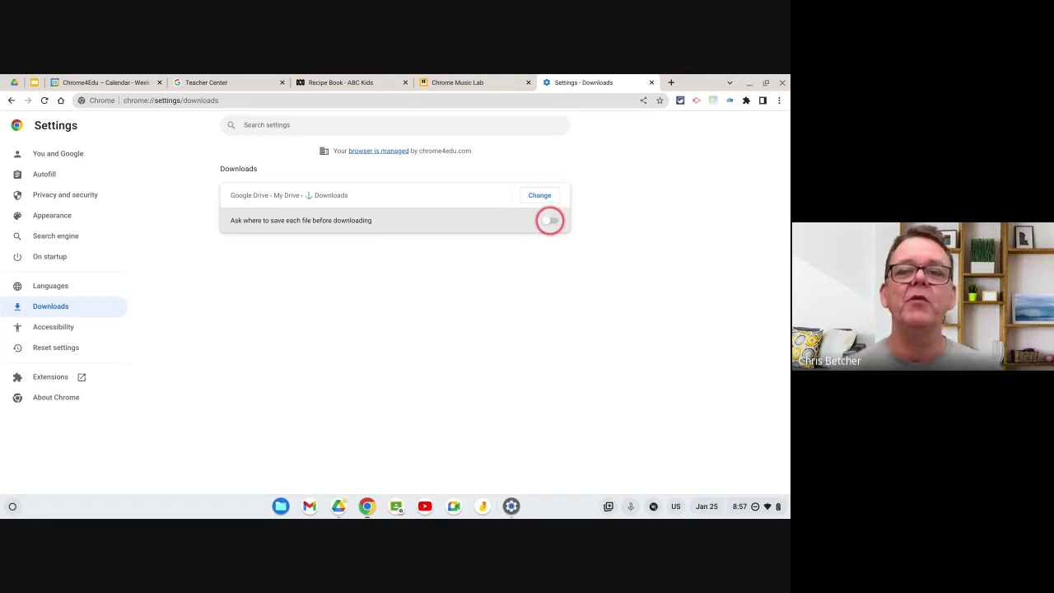
click(550, 222)
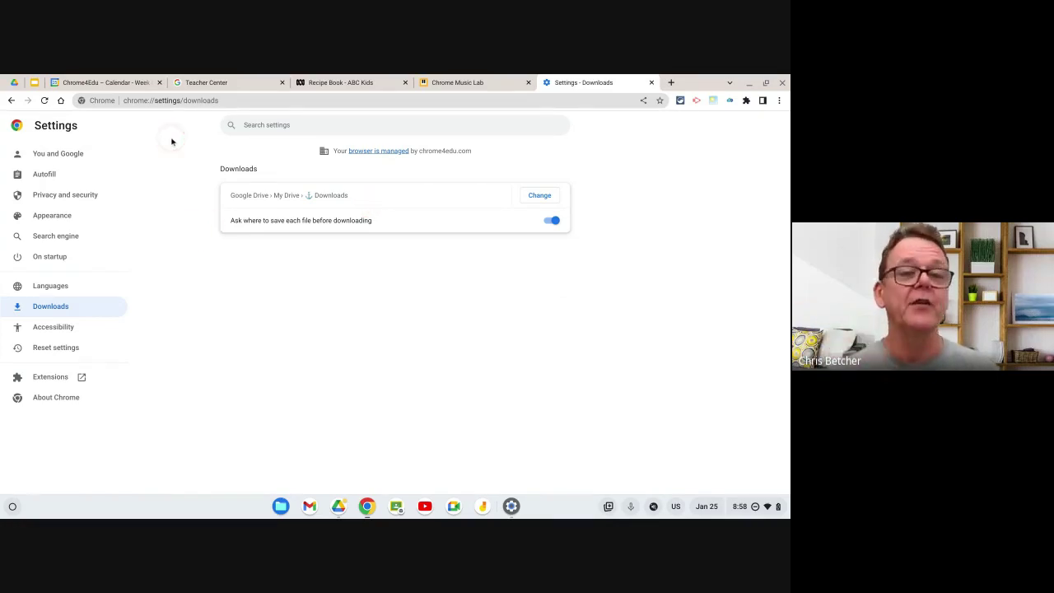
Step: Return to the presentation and show the "Set your download location" and "Customise your new tab page" slides
click(34, 82)
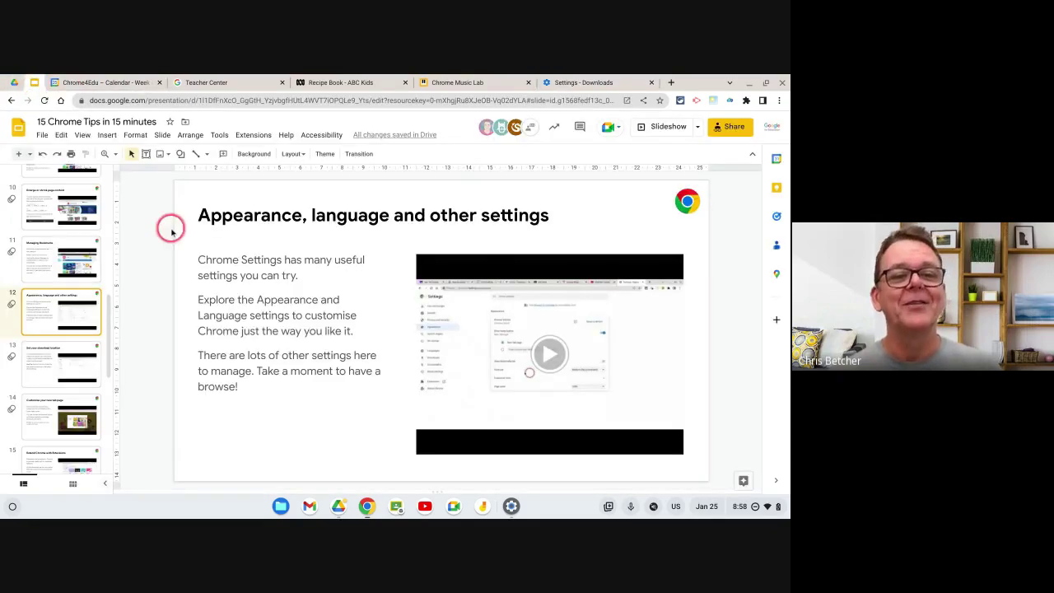
scroll(110, 282, down, 3)
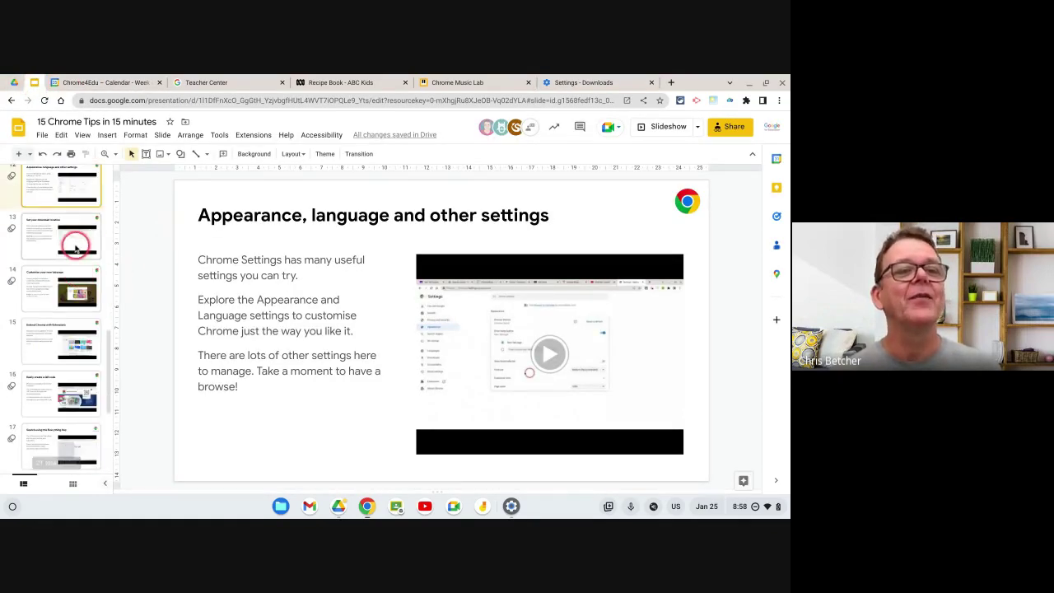
click(75, 245)
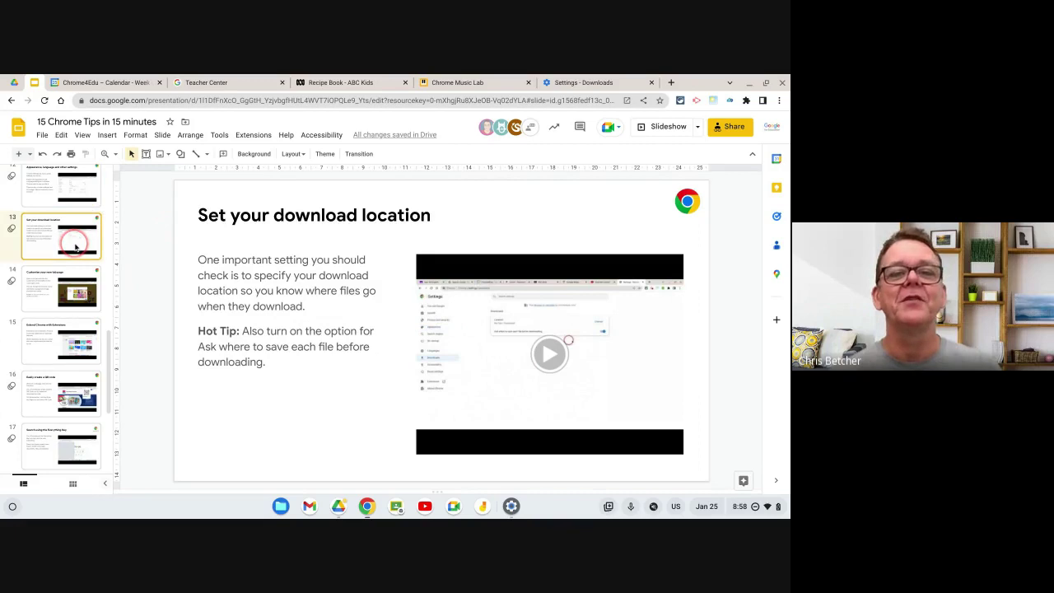
click(49, 283)
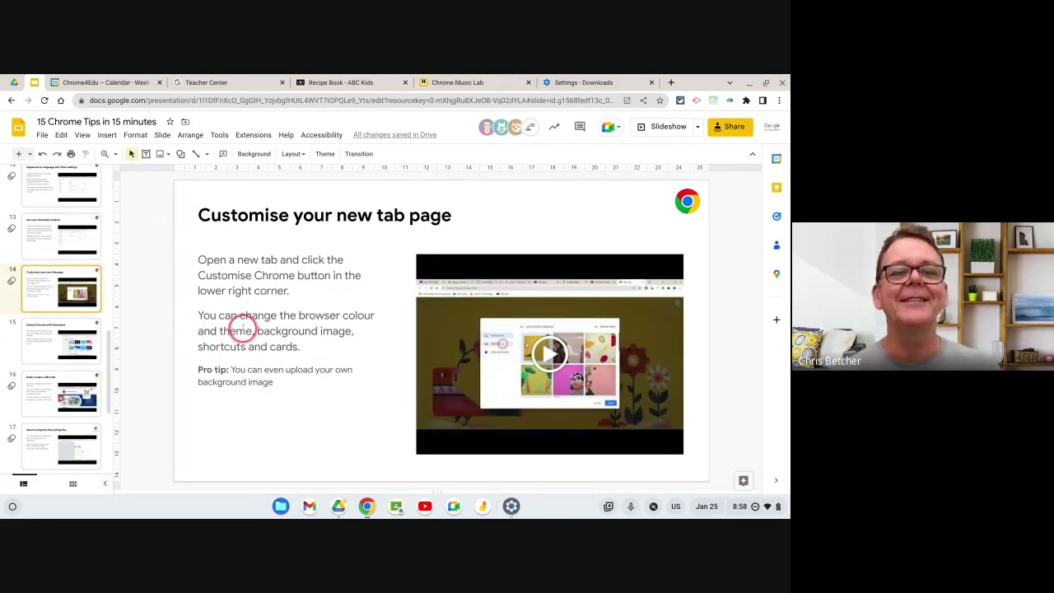
Step: Set the new tab page background to the green and red pattern from the Textures collection, and open a fresh tab to check it
click(672, 84)
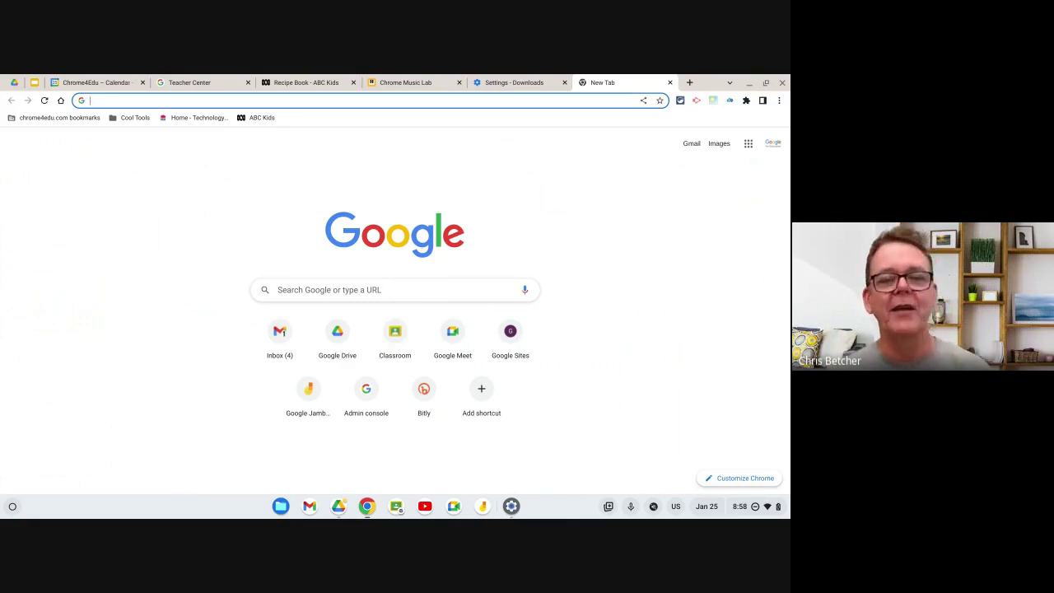
click(756, 479)
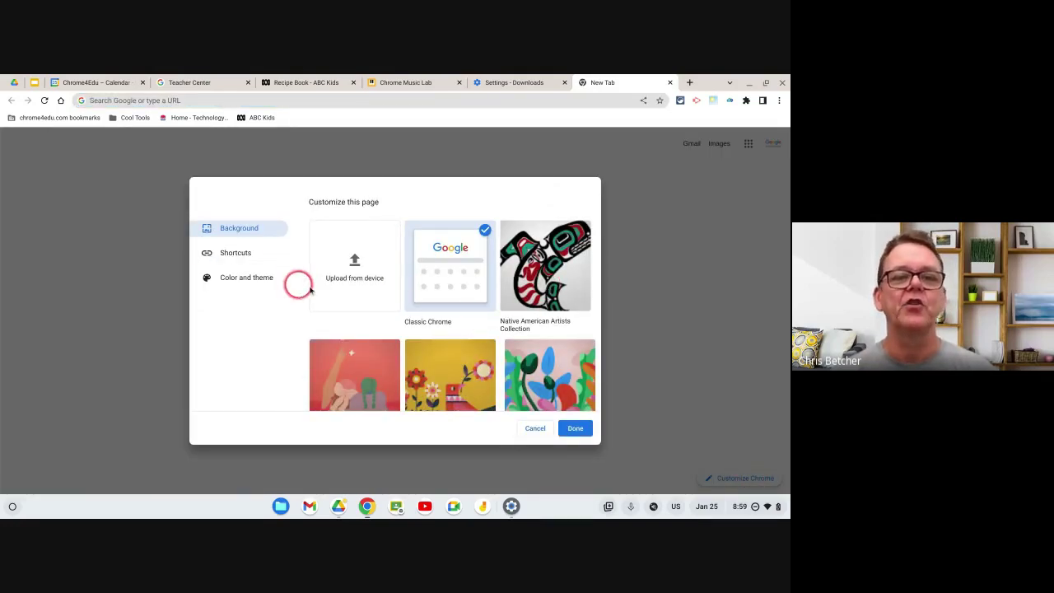
scroll(338, 287, down, 2)
scroll(337, 288, down, 3)
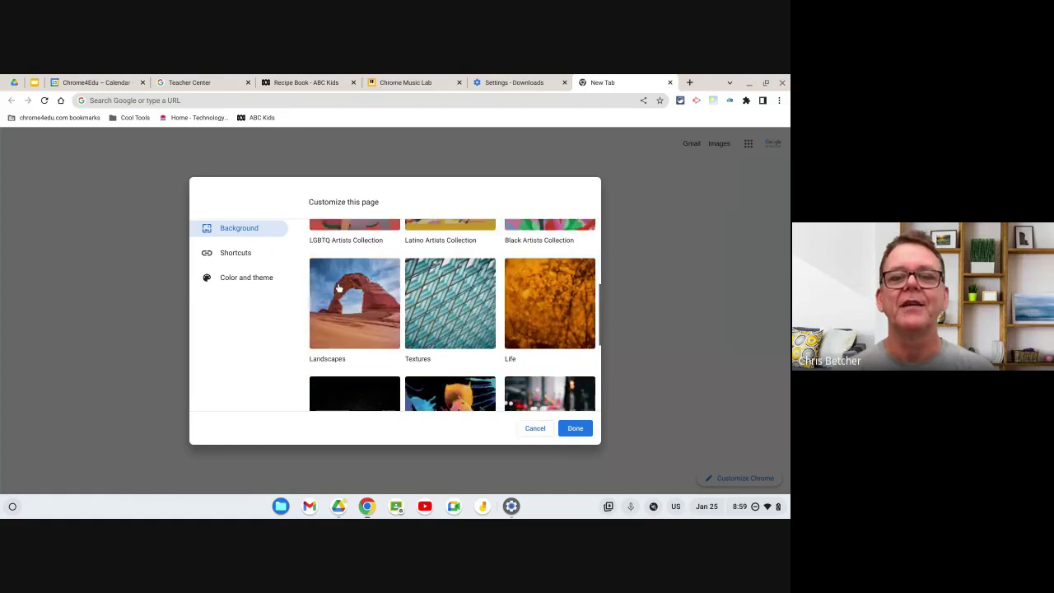
click(445, 290)
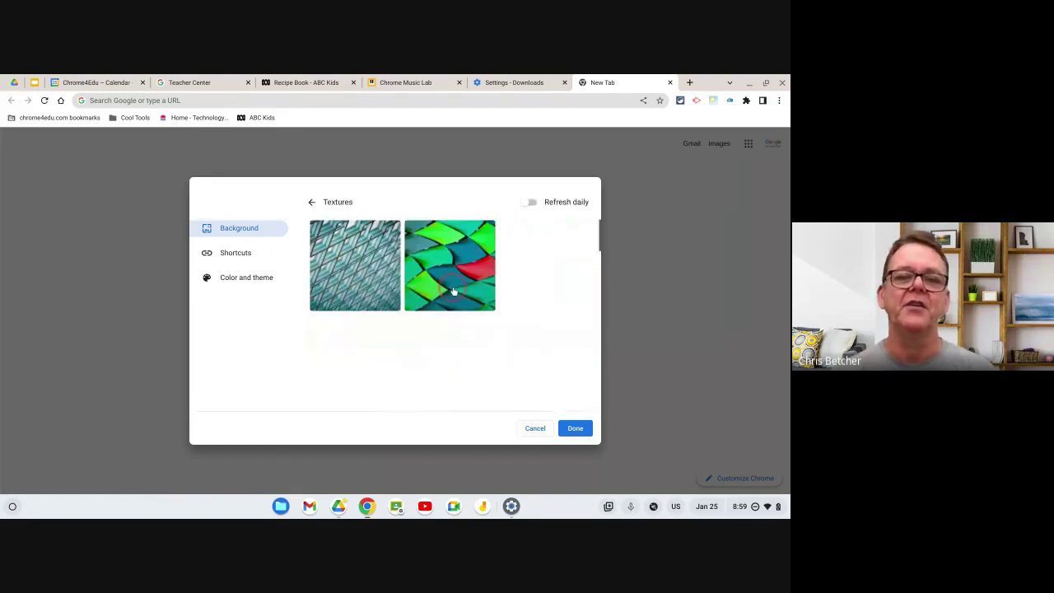
click(454, 274)
click(573, 431)
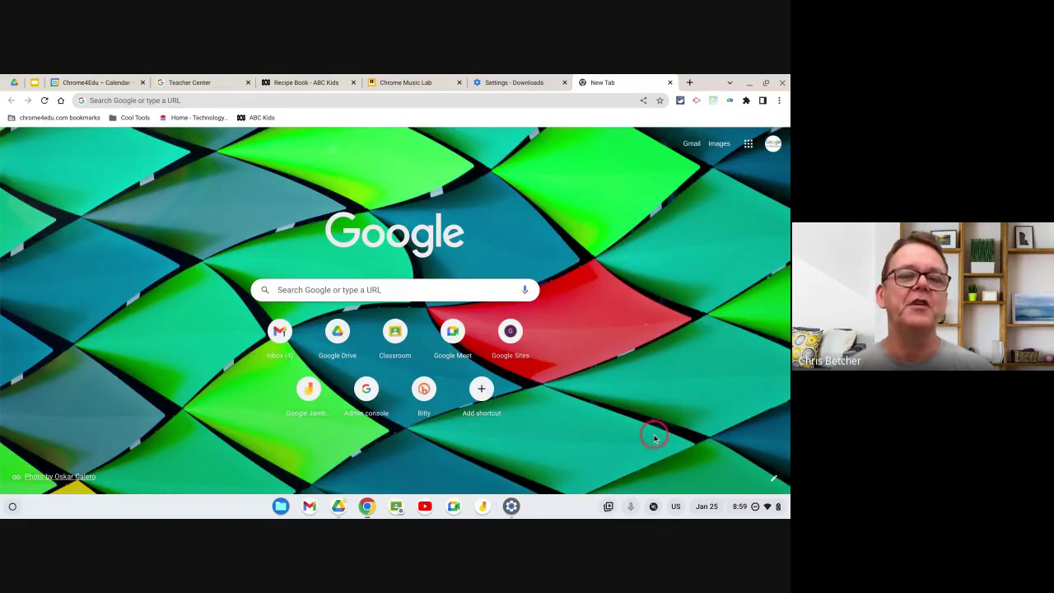
click(670, 84)
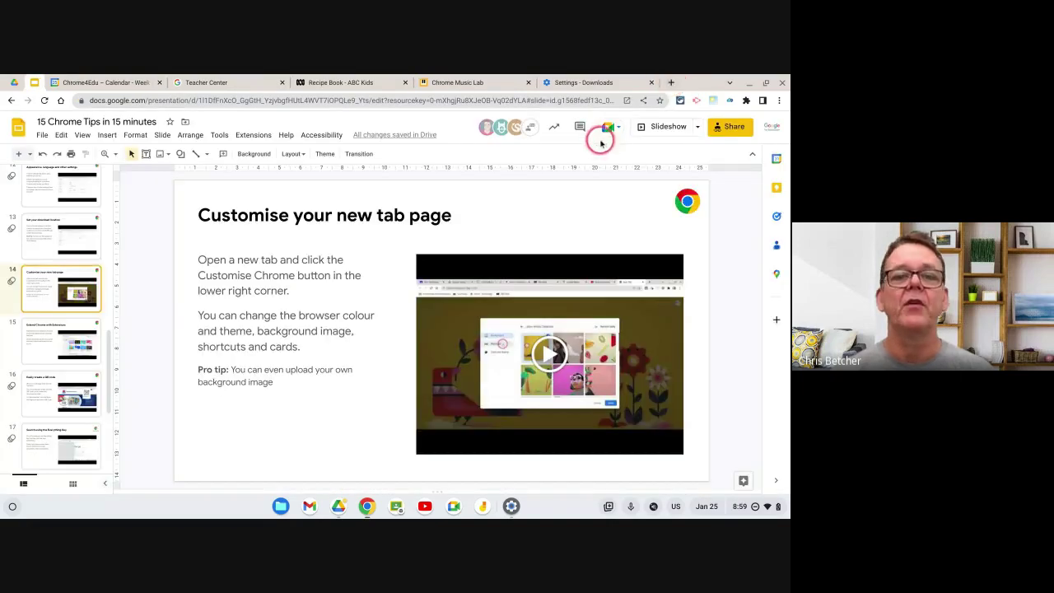
click(671, 83)
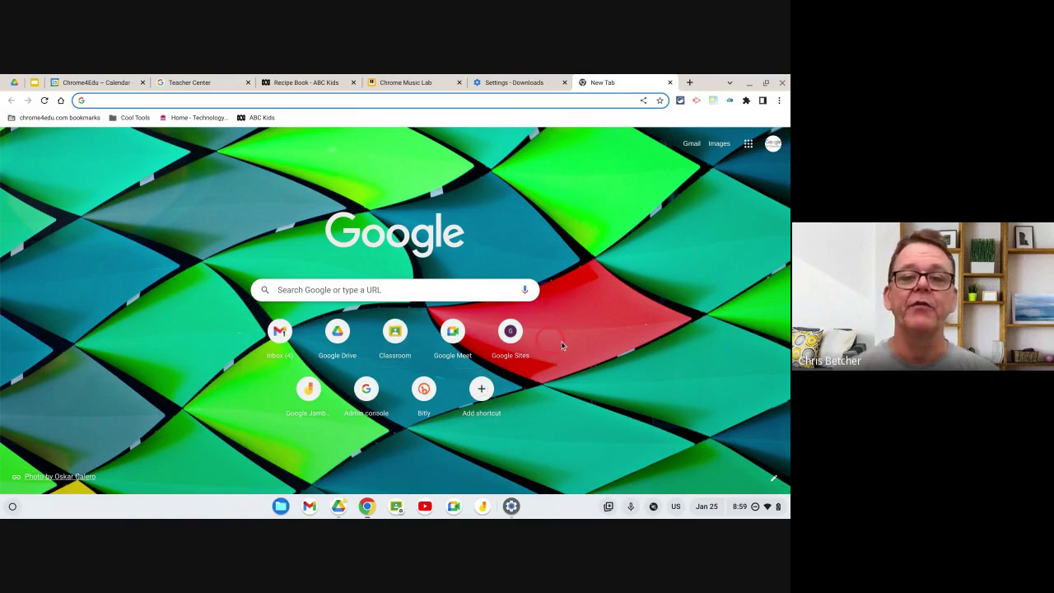
Step: In the new tab page's shortcut customisation, switch "Hide shortcuts" on and back off, keeping "My shortcuts", and confirm
click(774, 479)
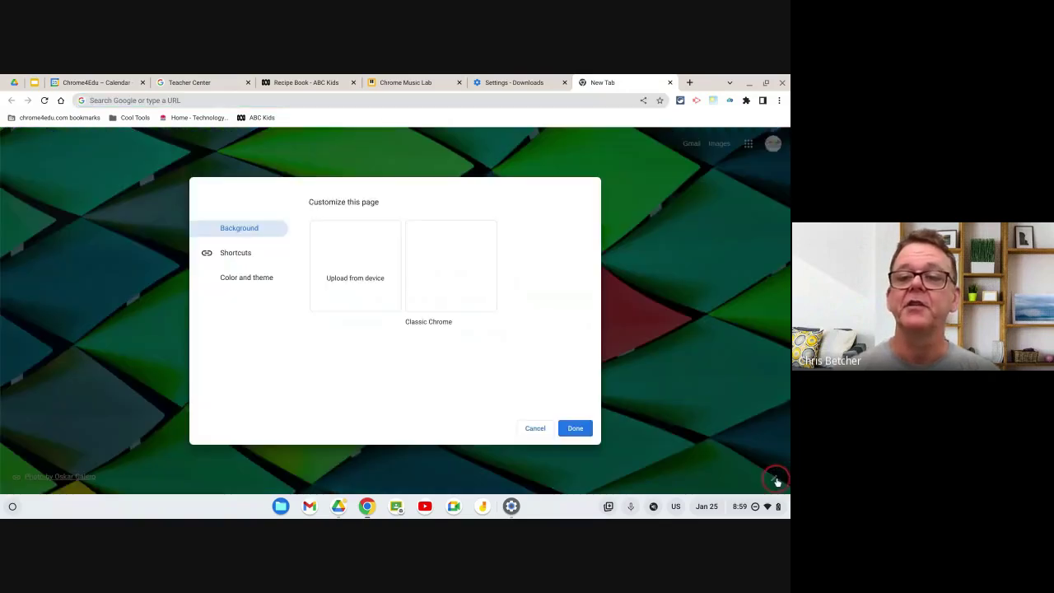
click(241, 255)
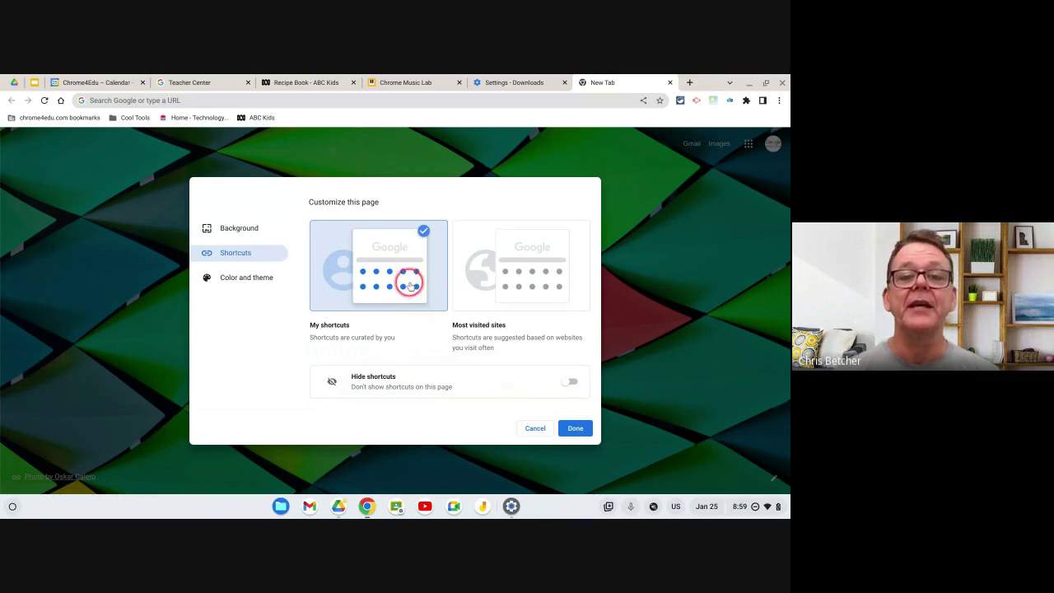
click(568, 383)
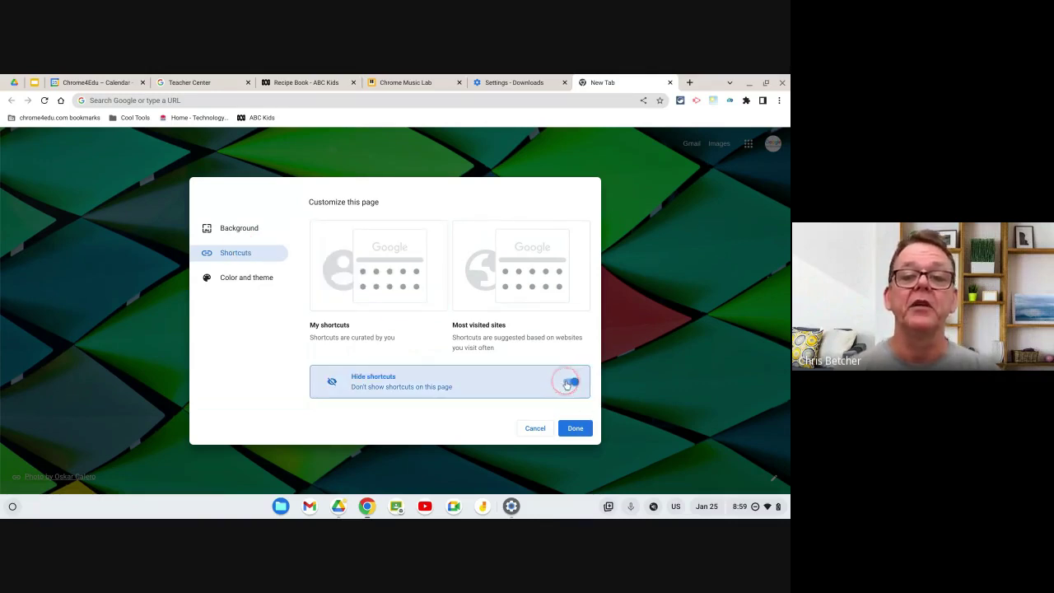
click(566, 383)
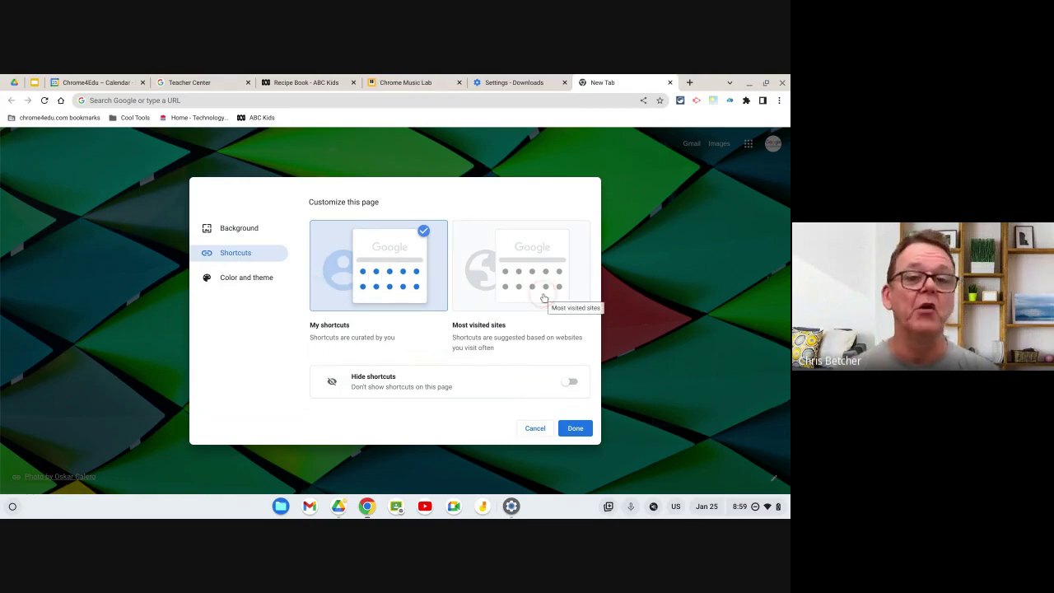
click(578, 429)
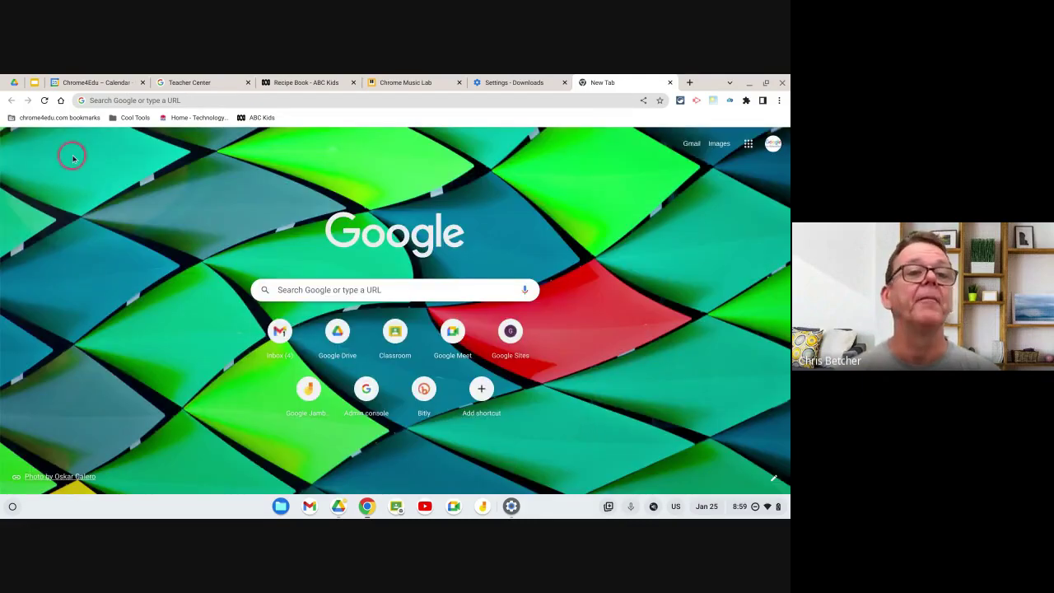
Step: Return to the presentation, show the "Extend Chrome with Extensions" slide, and look through the list of installed extensions
click(35, 84)
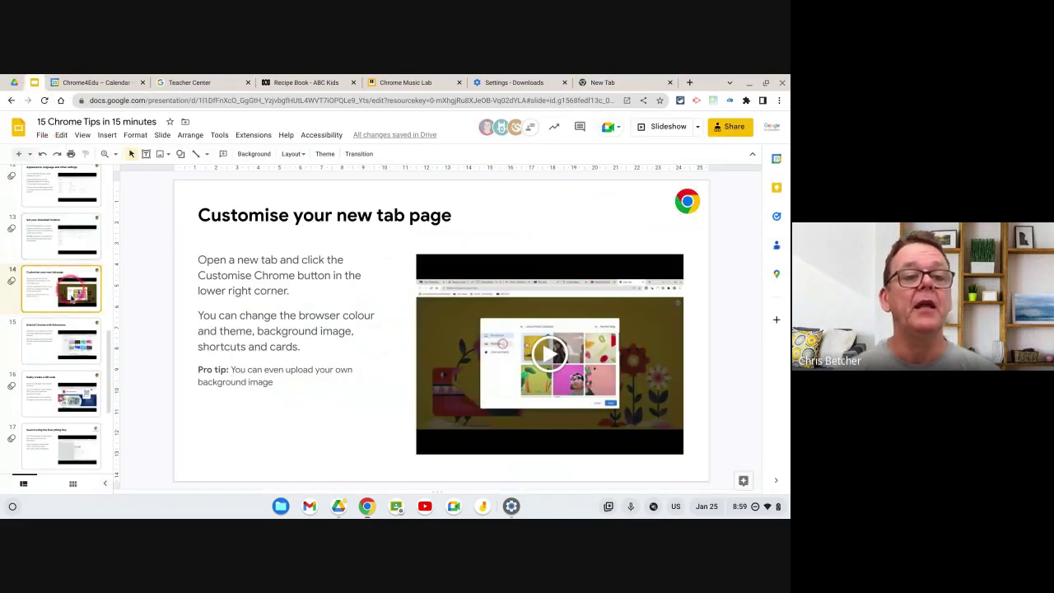
click(62, 349)
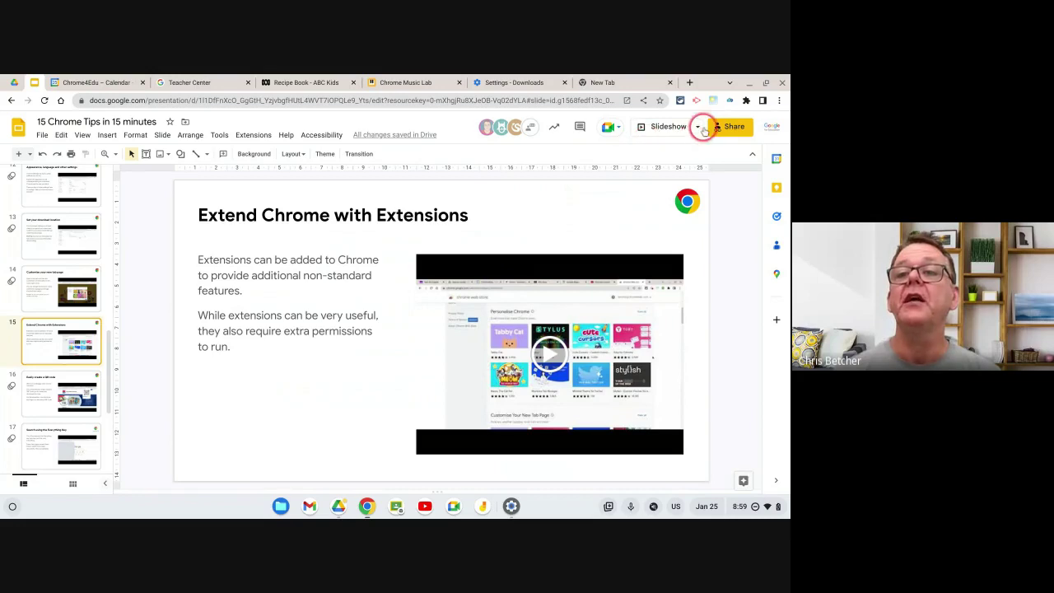
click(745, 101)
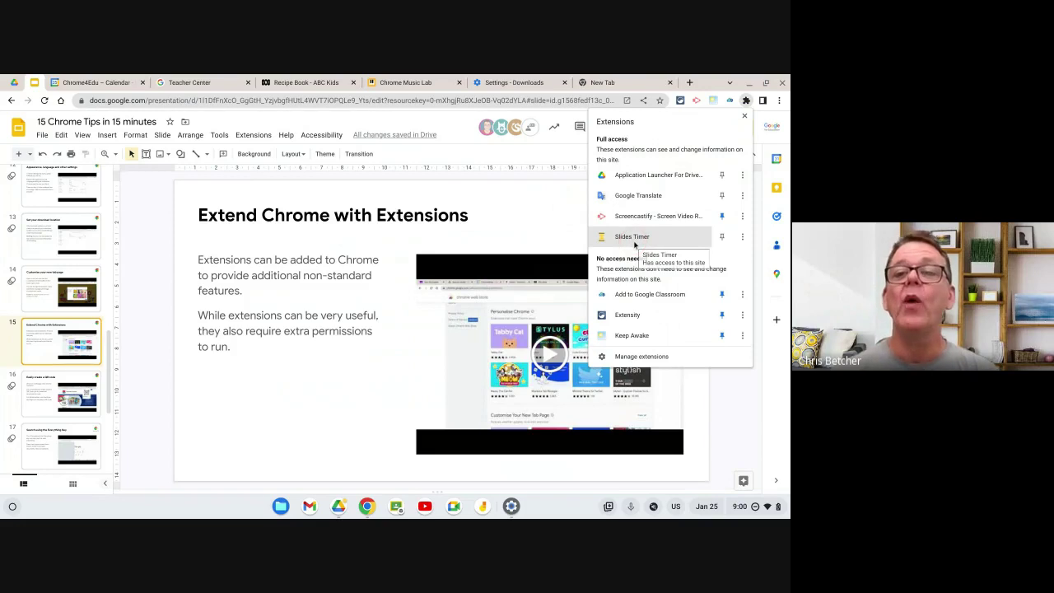
click(745, 100)
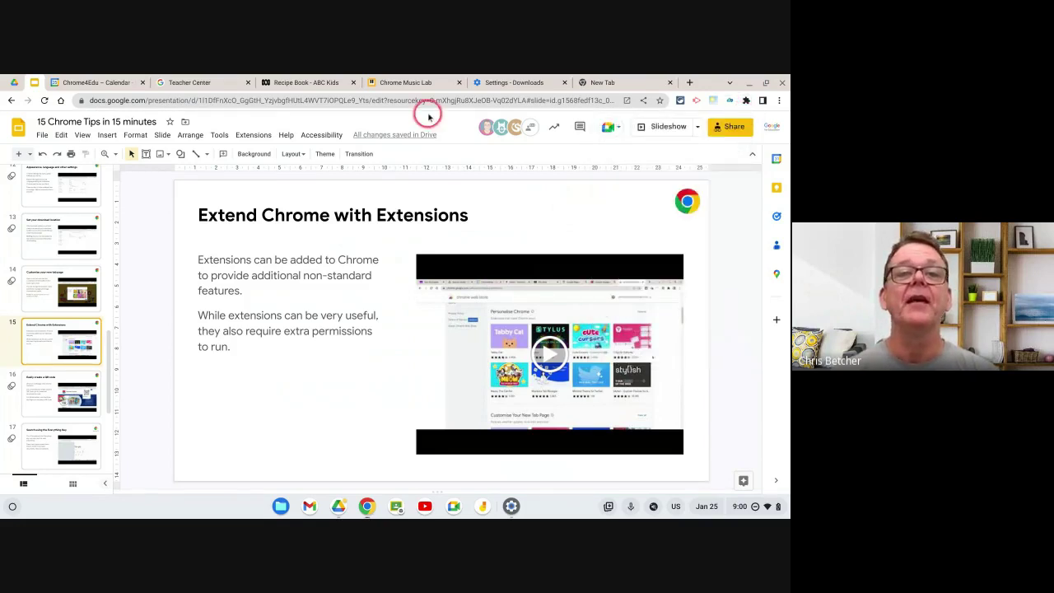
Step: Search for "webstore" from the new tab page and open the Extensions category of the Chrome Web Store
click(635, 82)
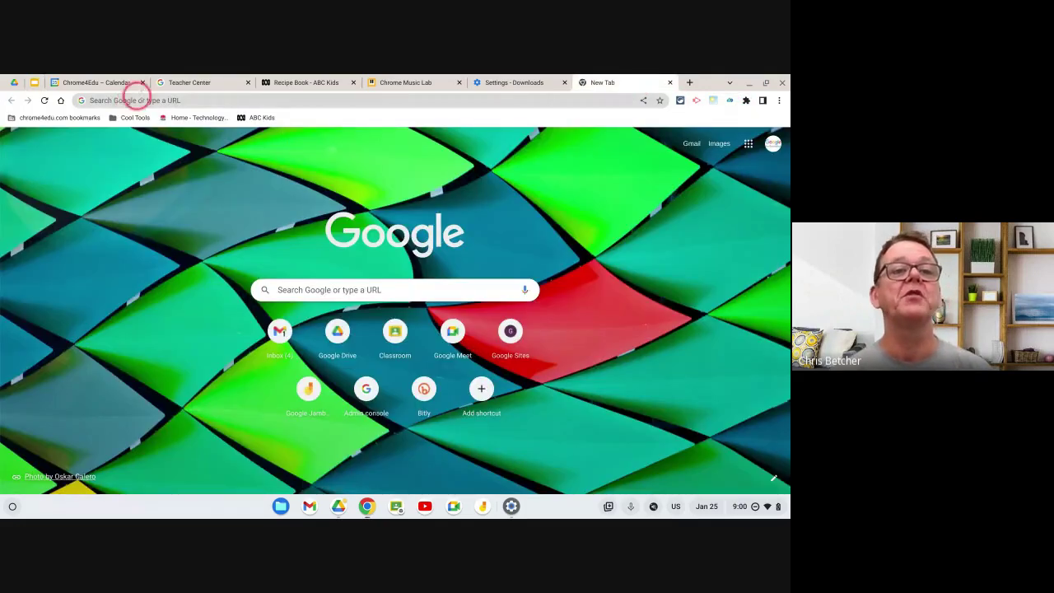
click(138, 97)
text(web)
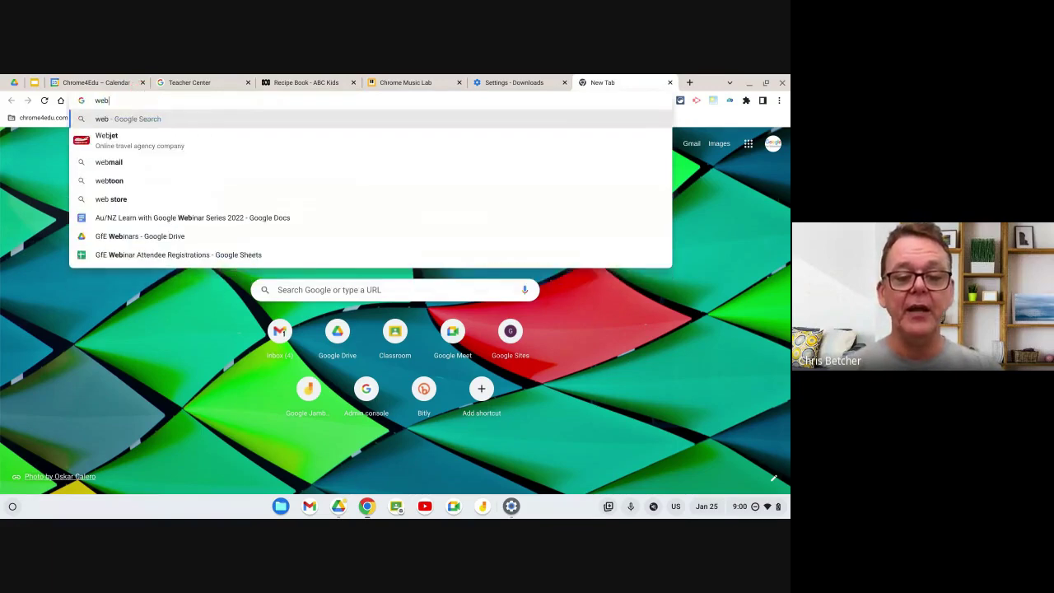
text(store)
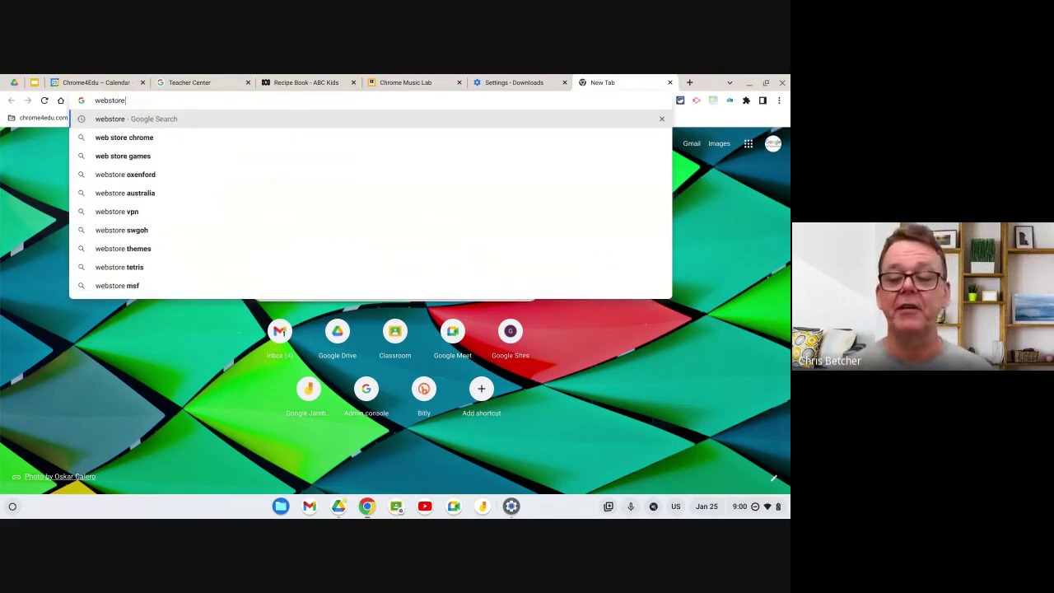
key(Return)
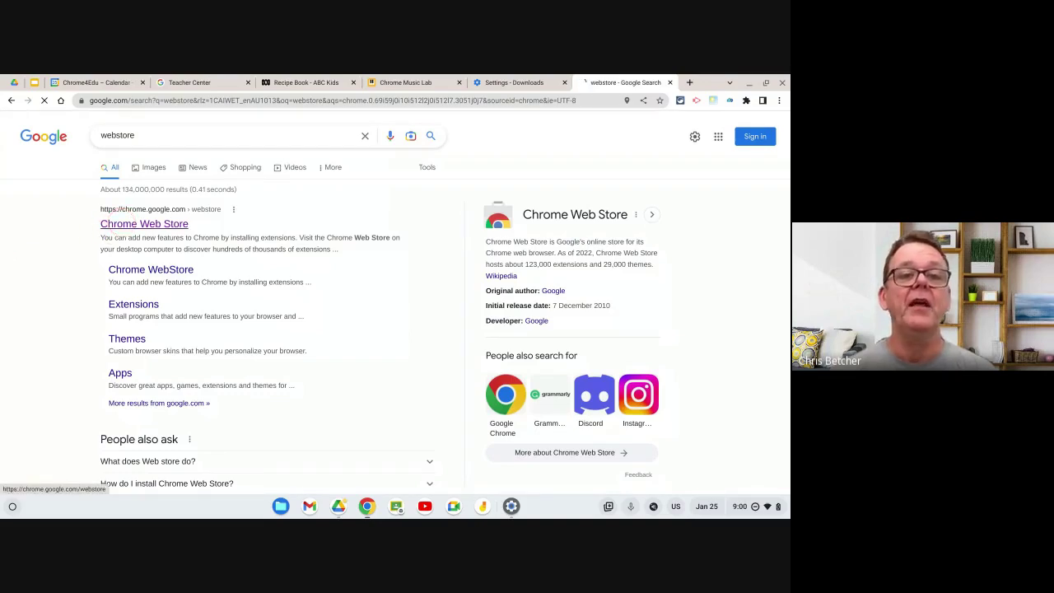
click(121, 222)
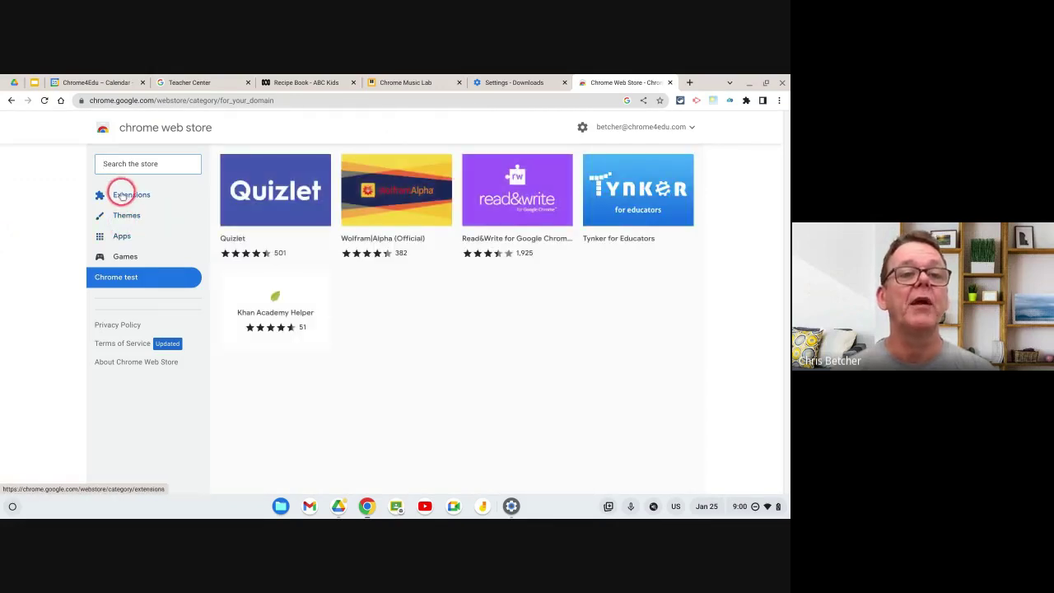
click(121, 195)
Step: Browse the extension collections as far as "Customise Your New Tab Page", view the Momentum extension's page and return to the collections
scroll(379, 245, down, 2)
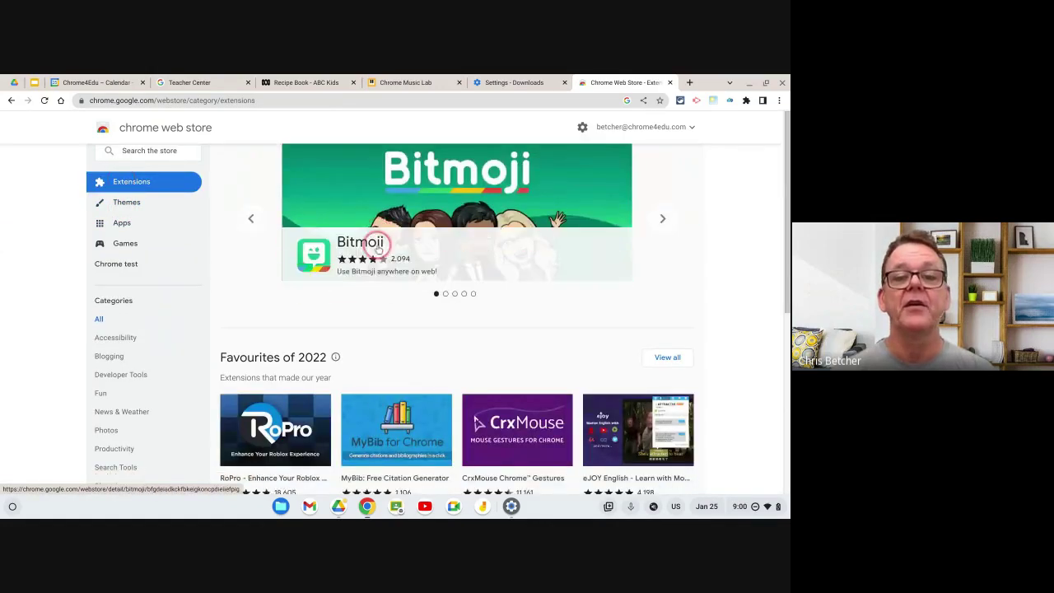
scroll(378, 246, down, 5)
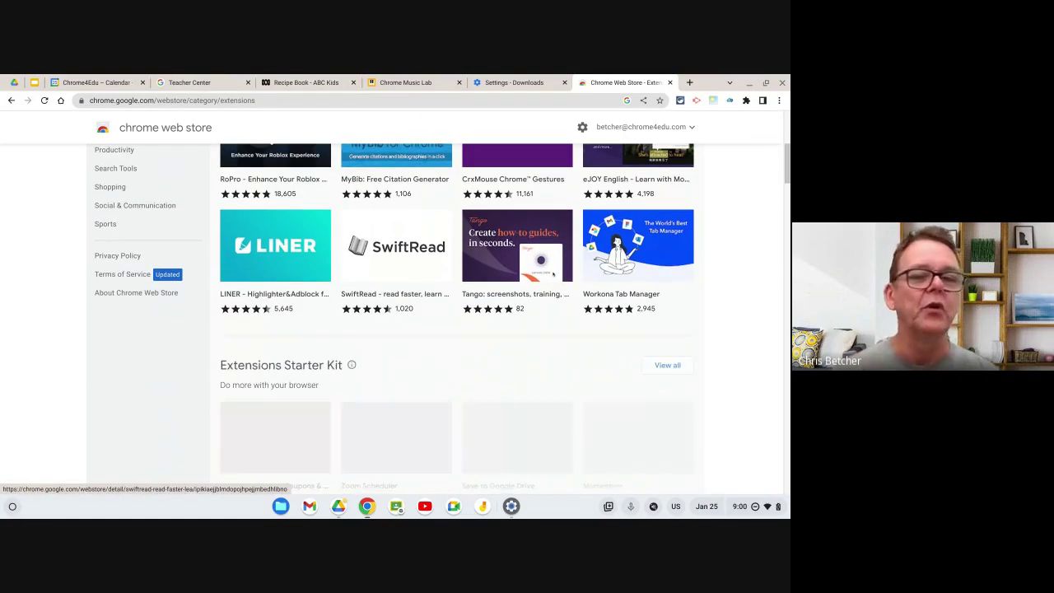
scroll(395, 247, down, 2)
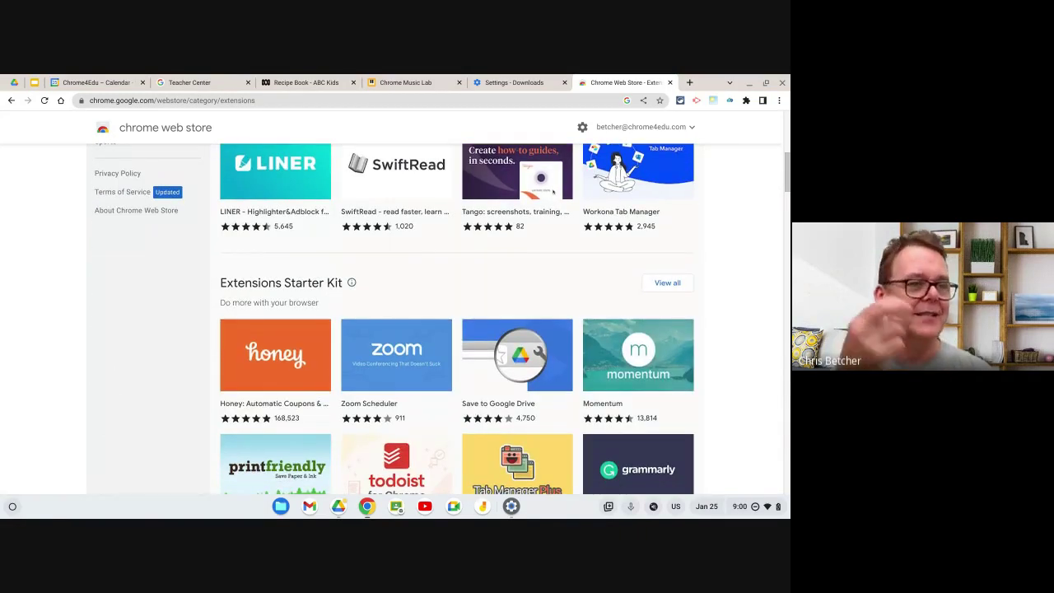
scroll(395, 247, down, 3)
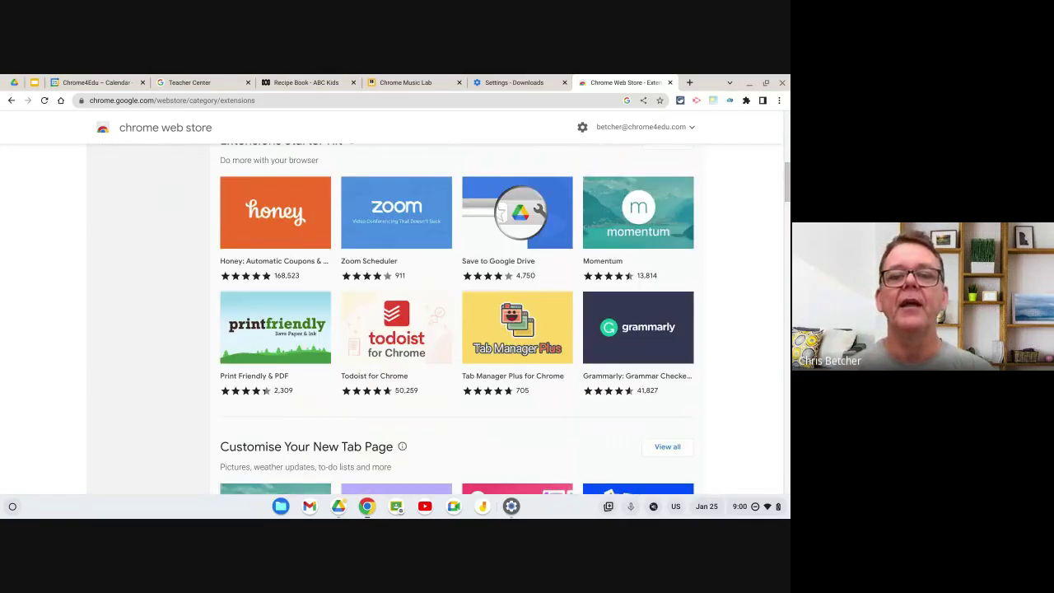
scroll(395, 247, down, 4)
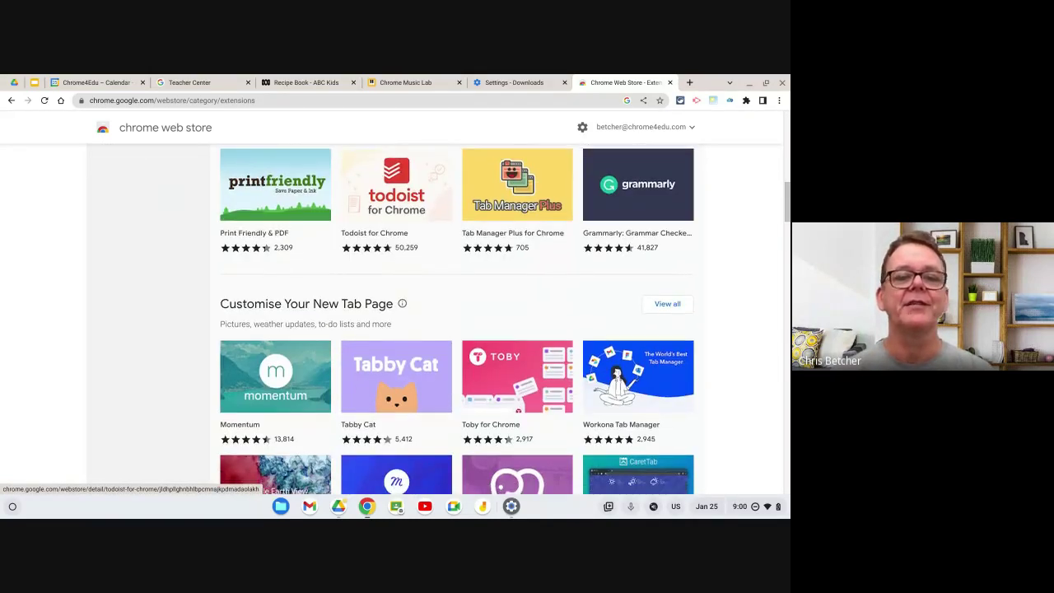
scroll(313, 243, down, 1)
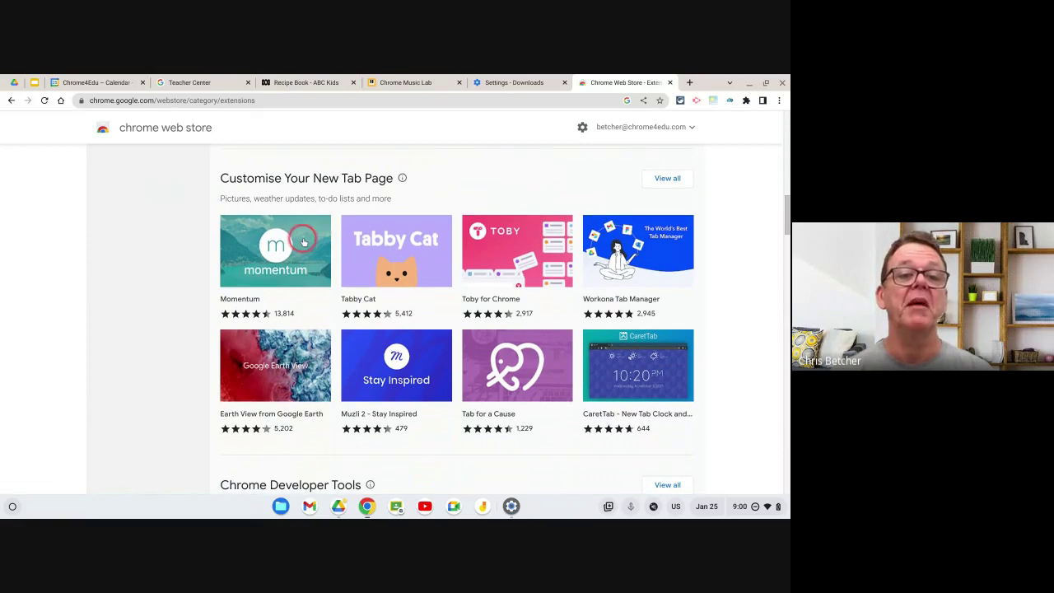
click(304, 242)
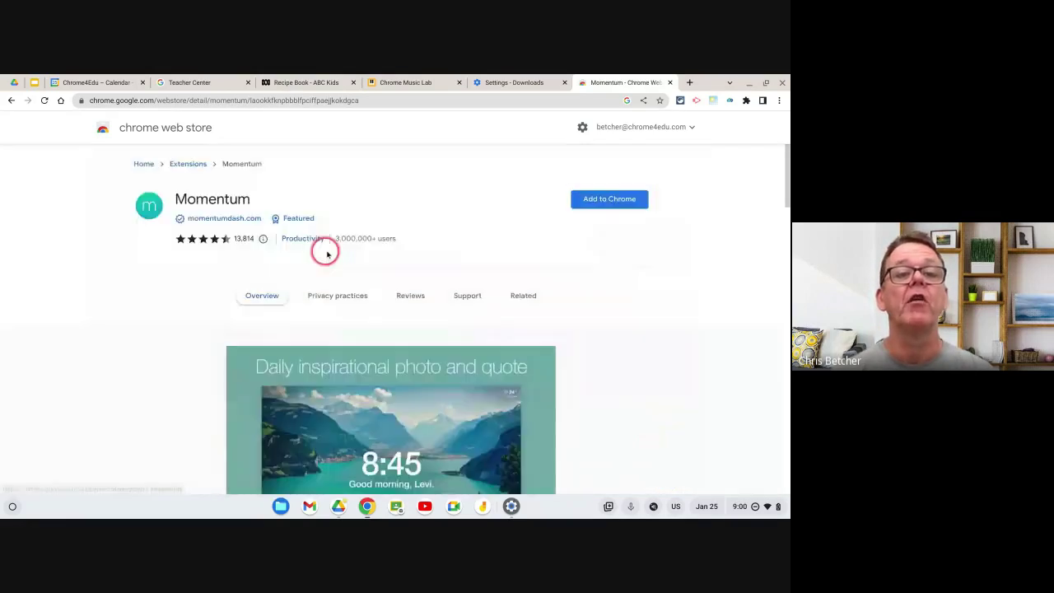
click(10, 100)
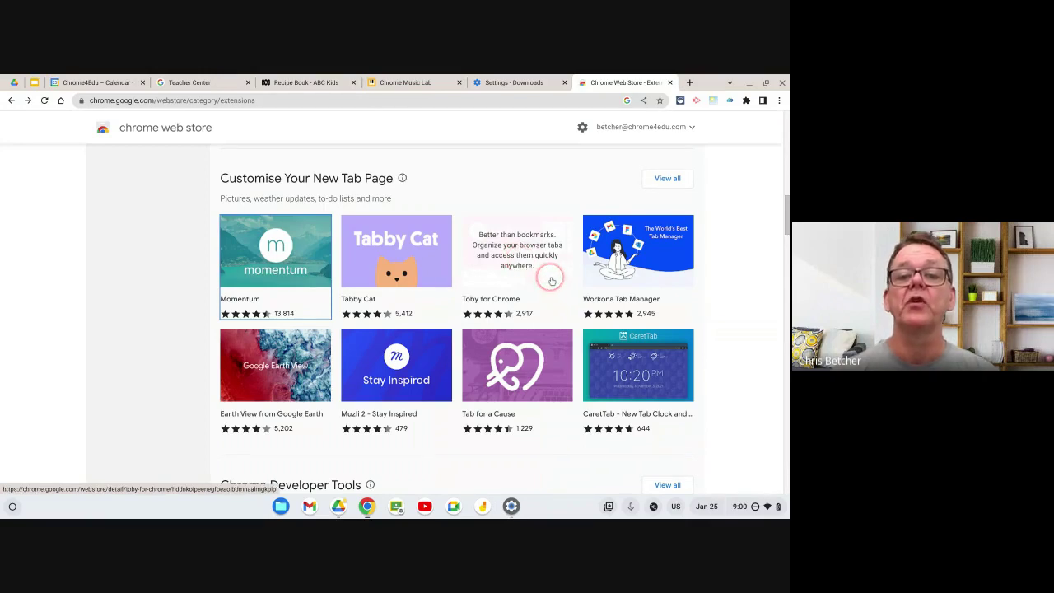
Step: Browse on to the "Personalise Chrome" collection and open the Tabby Cat extension's page
scroll(551, 282, down, 3)
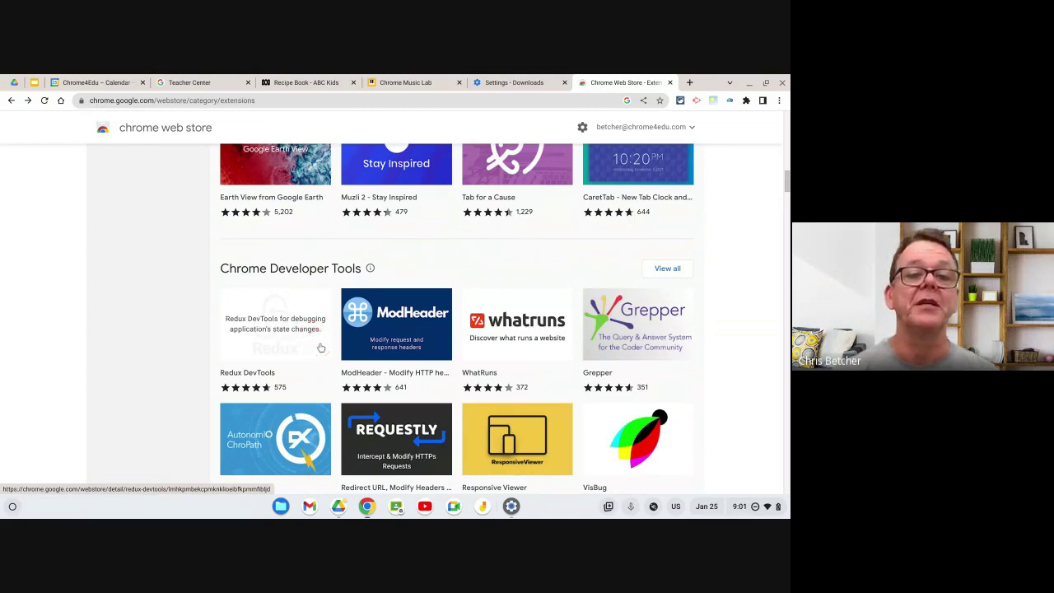
scroll(321, 344, down, 4)
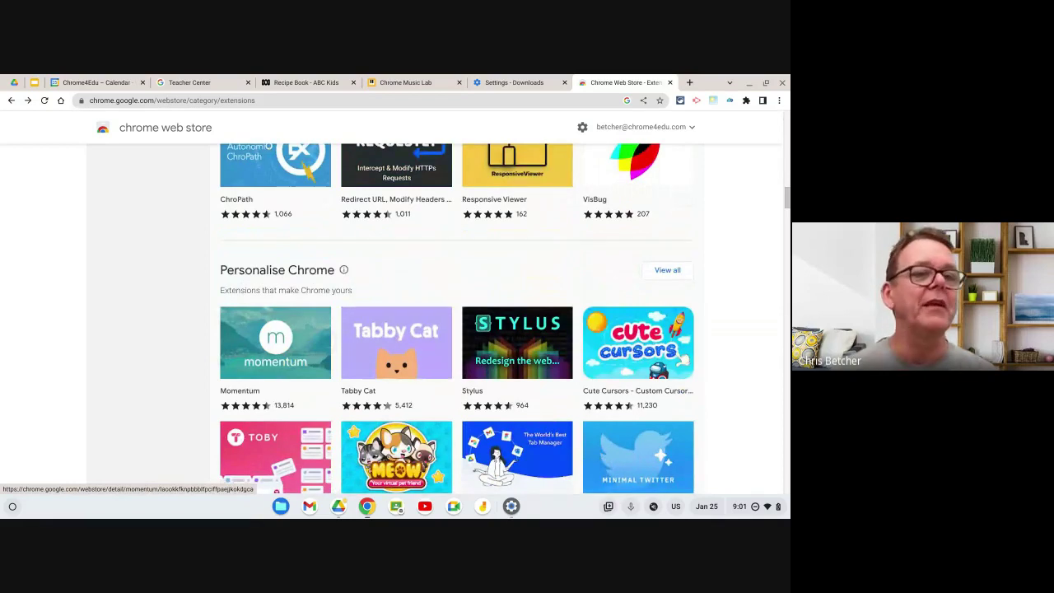
click(418, 357)
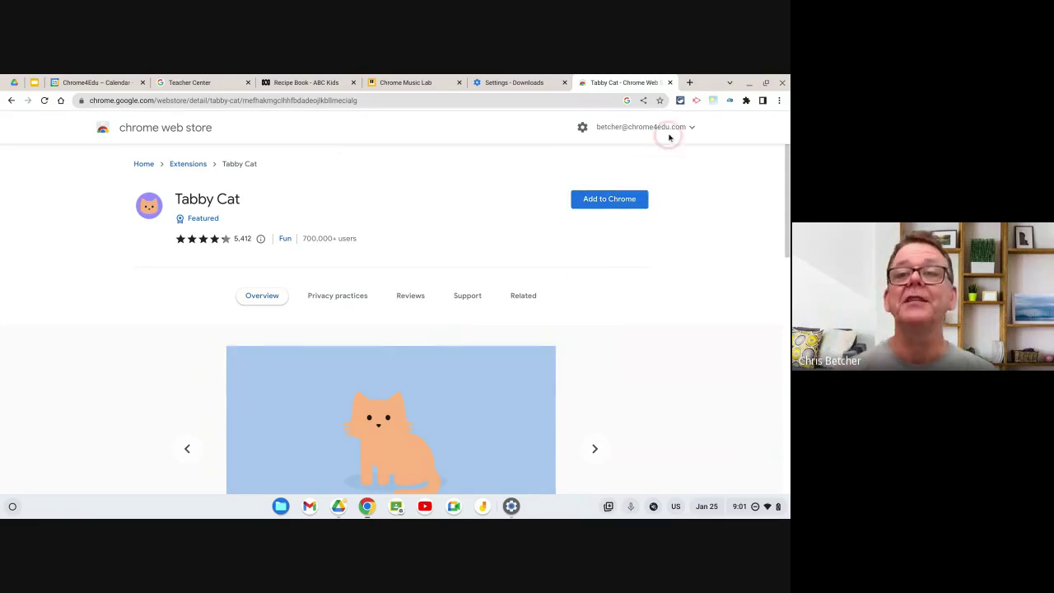
Step: Show the management options of the pinned Screencastify extension, including removing and unpinning it, and dismiss them
click(706, 109)
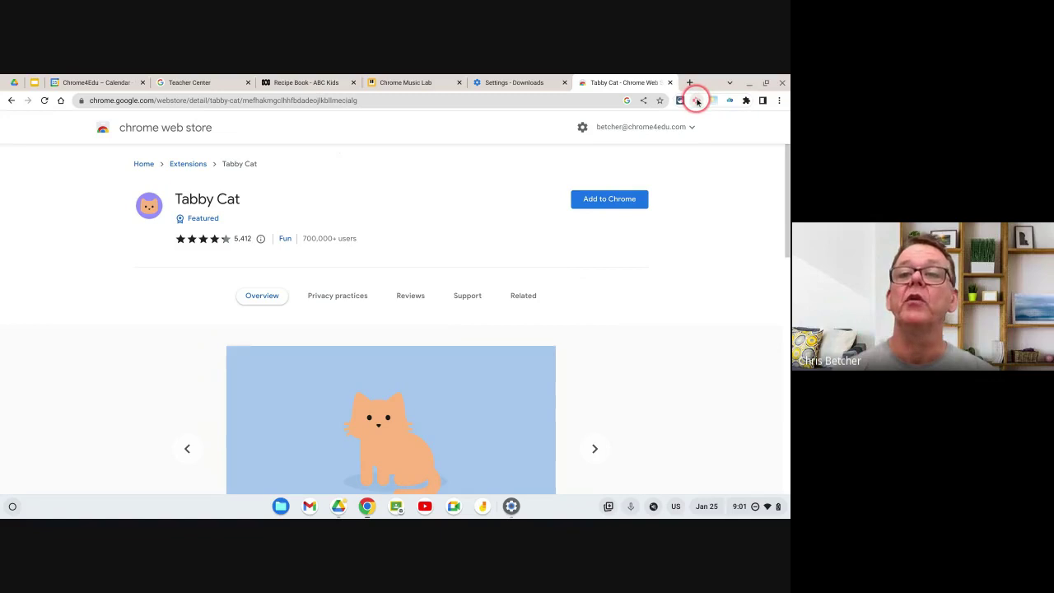
right_click(696, 101)
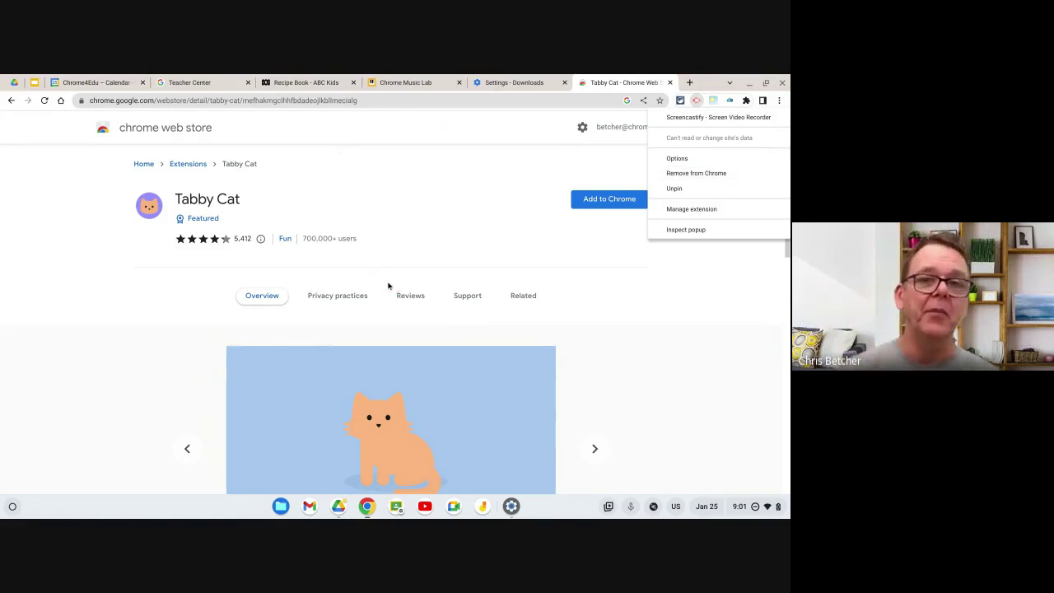
click(671, 83)
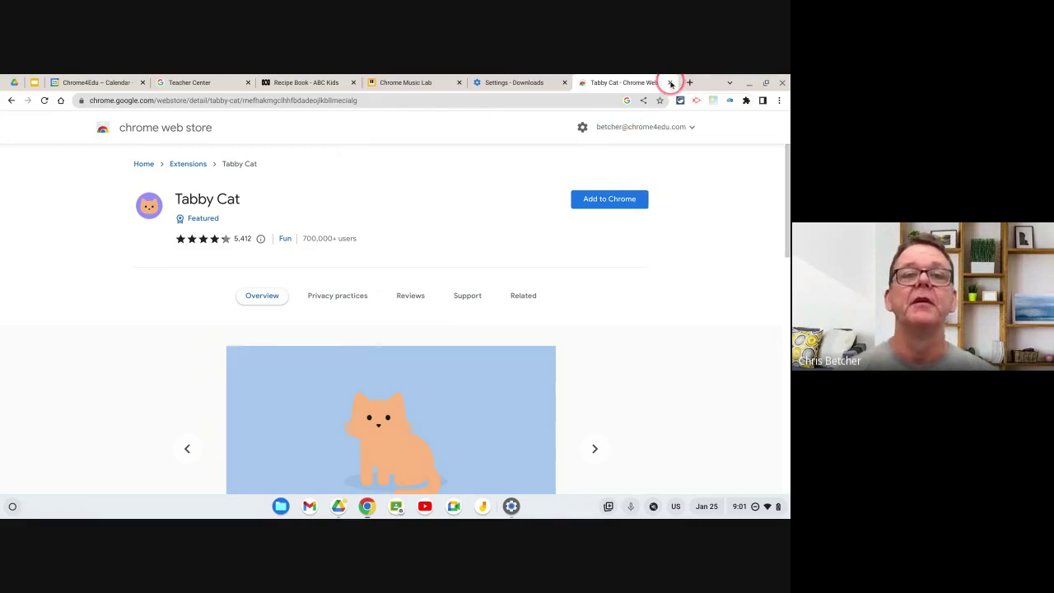
Step: Return to the presentation and show the "Easily create a QR code" slide
click(37, 84)
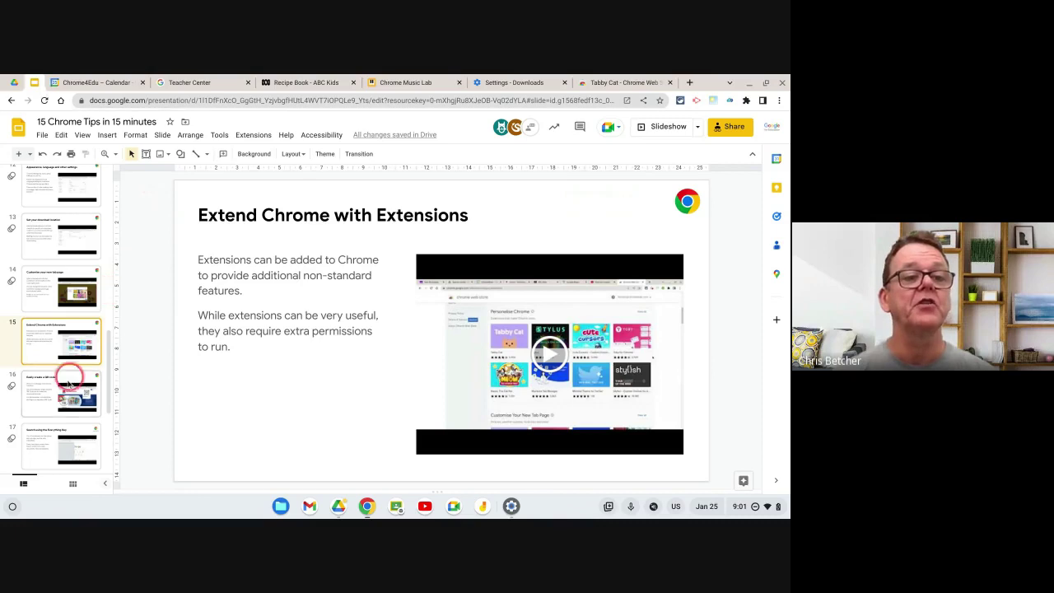
click(51, 388)
click(134, 357)
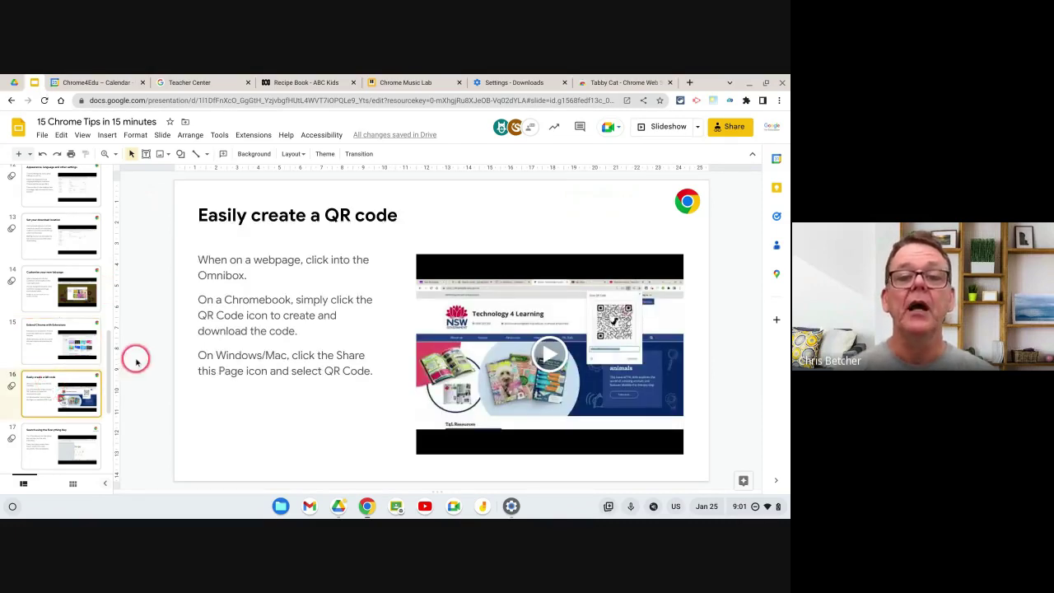
click(120, 376)
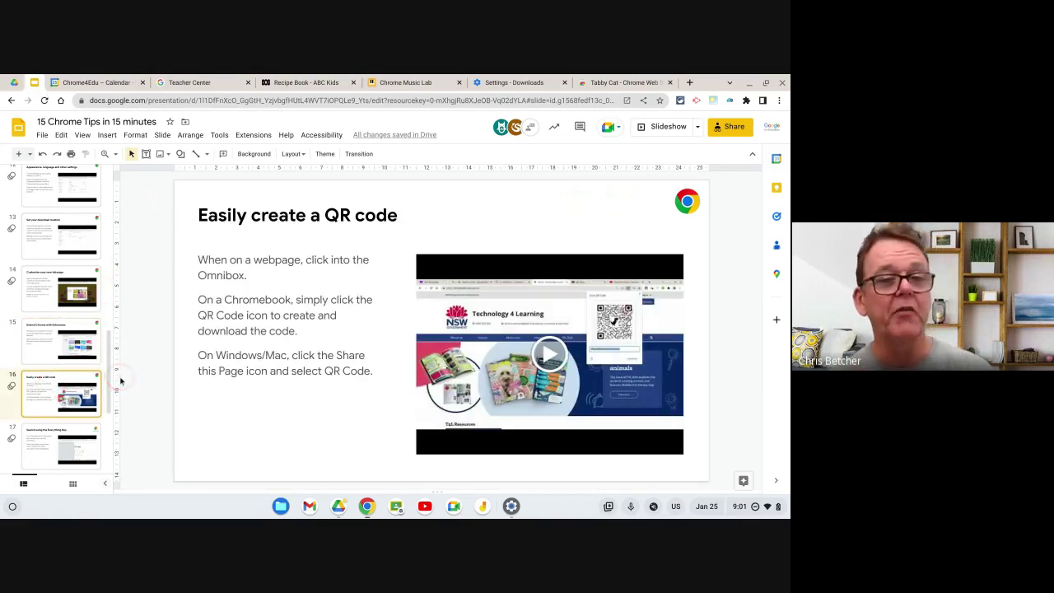
Step: Show the QR code on the presentation's title slide and return to the "Easily create a QR code" slide
scroll(51, 206, up, 10)
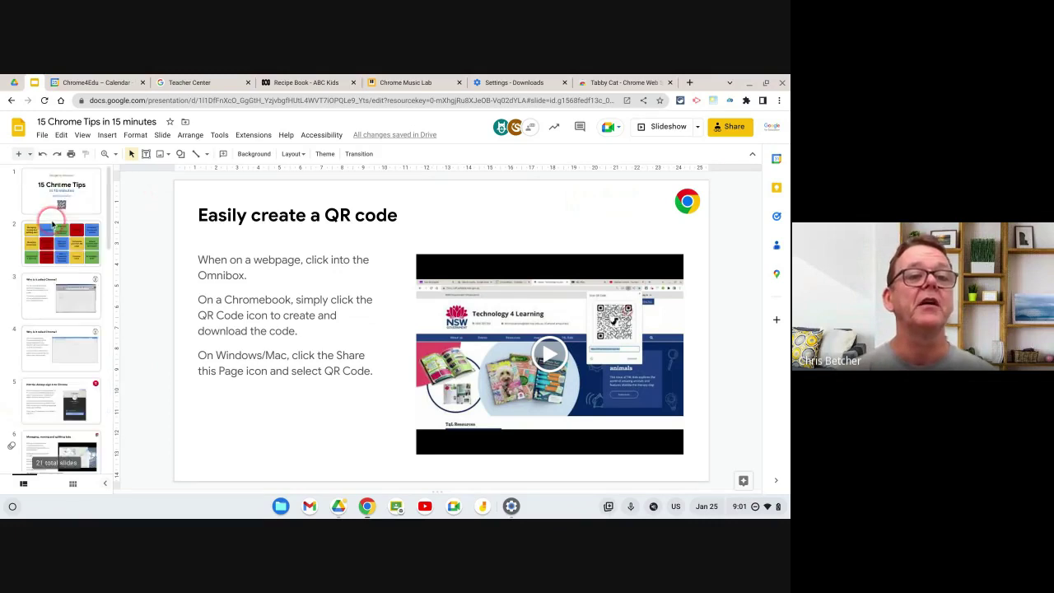
click(66, 204)
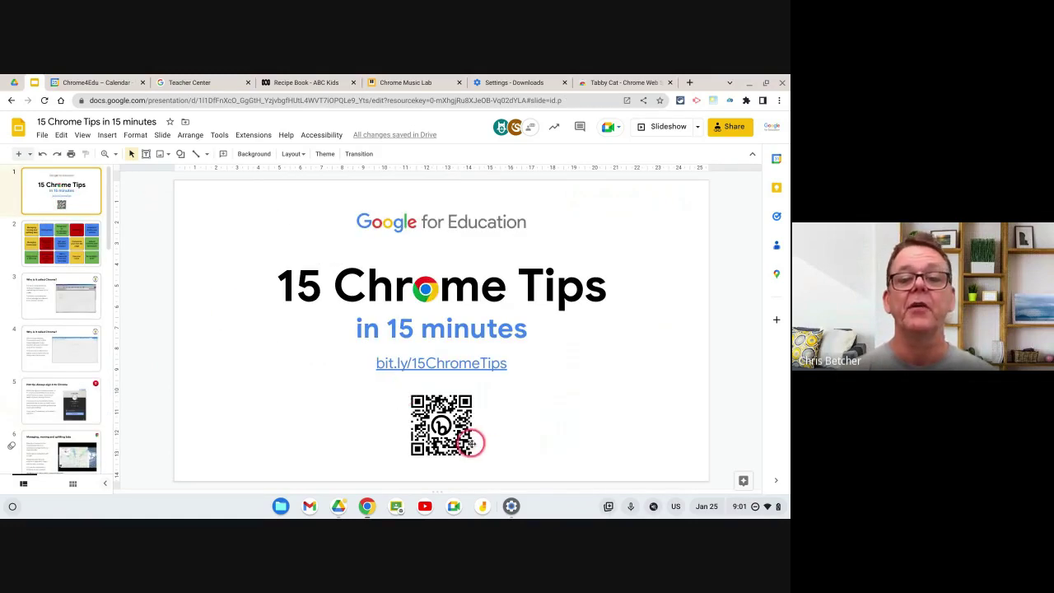
scroll(71, 306, down, 10)
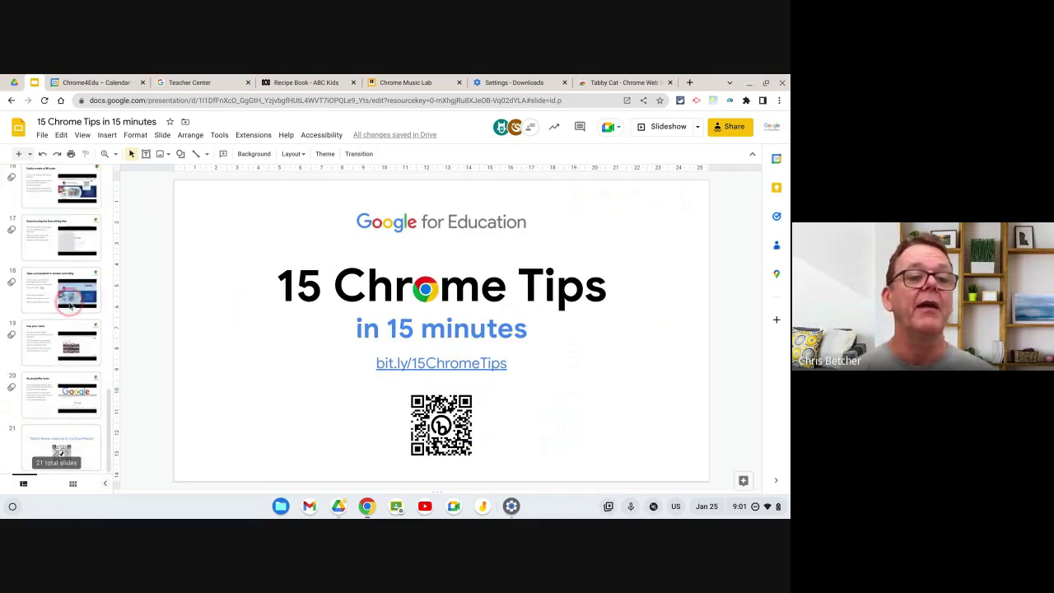
click(77, 255)
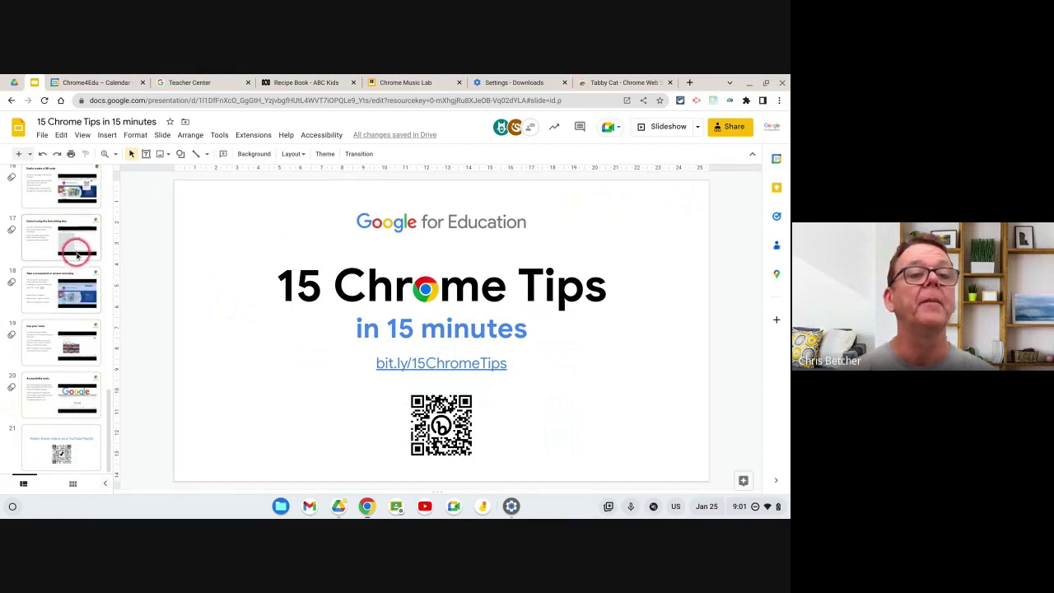
mouse_move(77, 255)
mouse_down()
mouse_move(52, 235)
mouse_move(50, 277)
mouse_move(65, 212)
mouse_up()
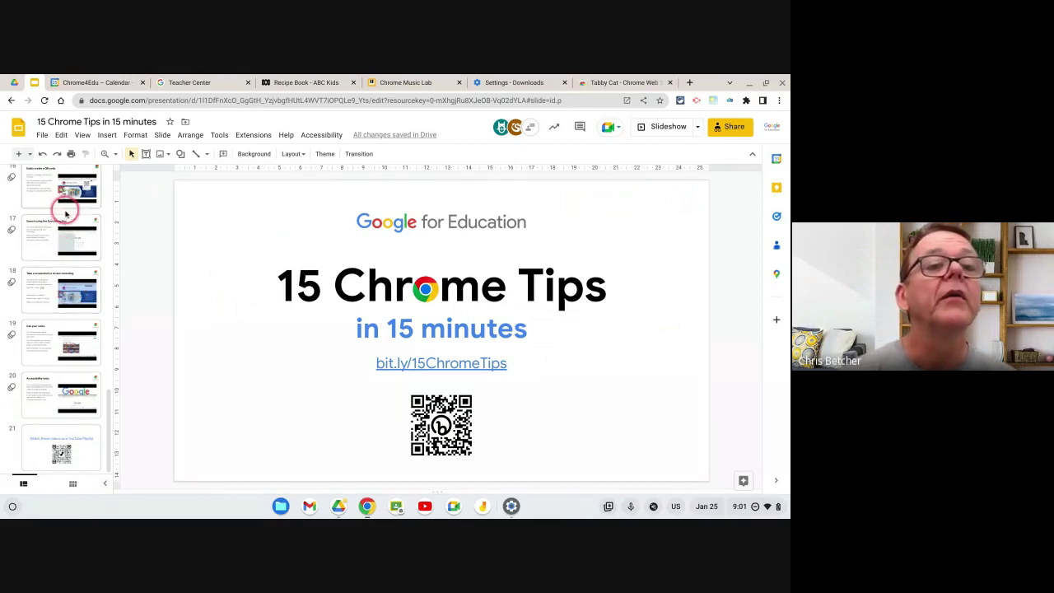
click(47, 196)
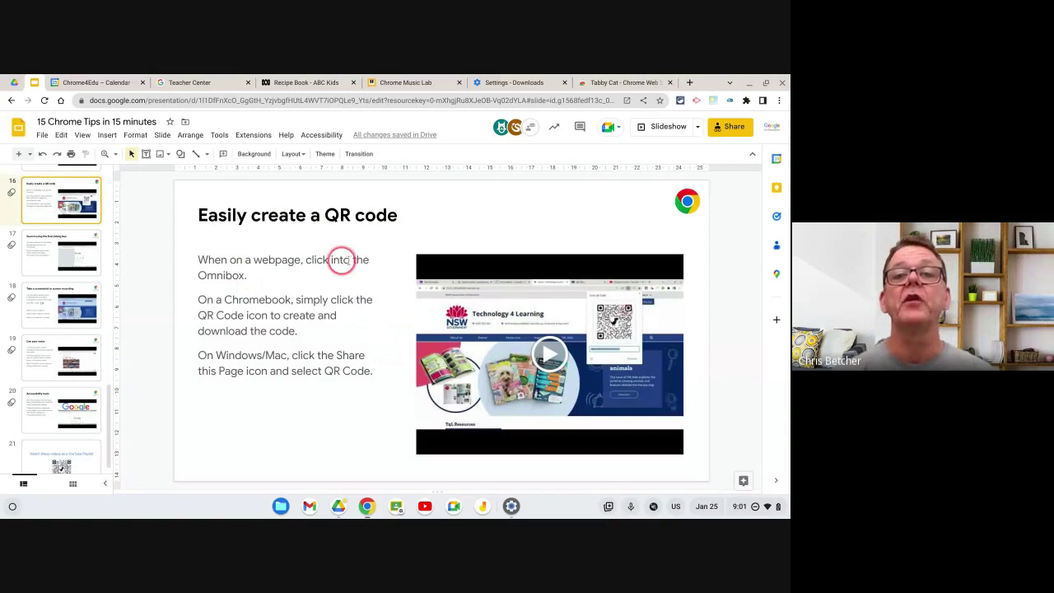
Step: Generate a QR code for the Chrome Music Lab page from its address
click(423, 86)
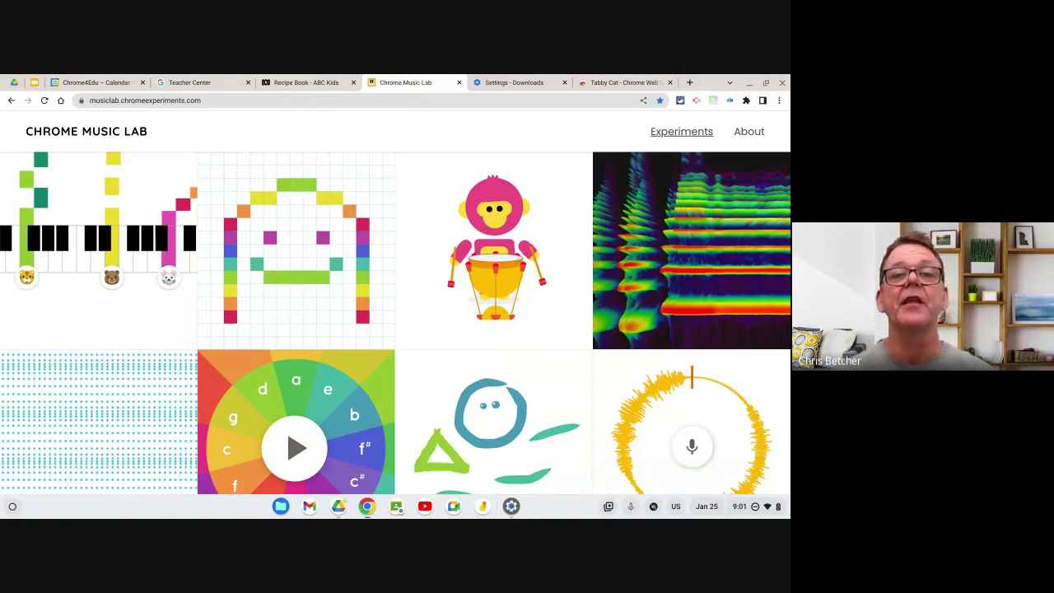
click(365, 99)
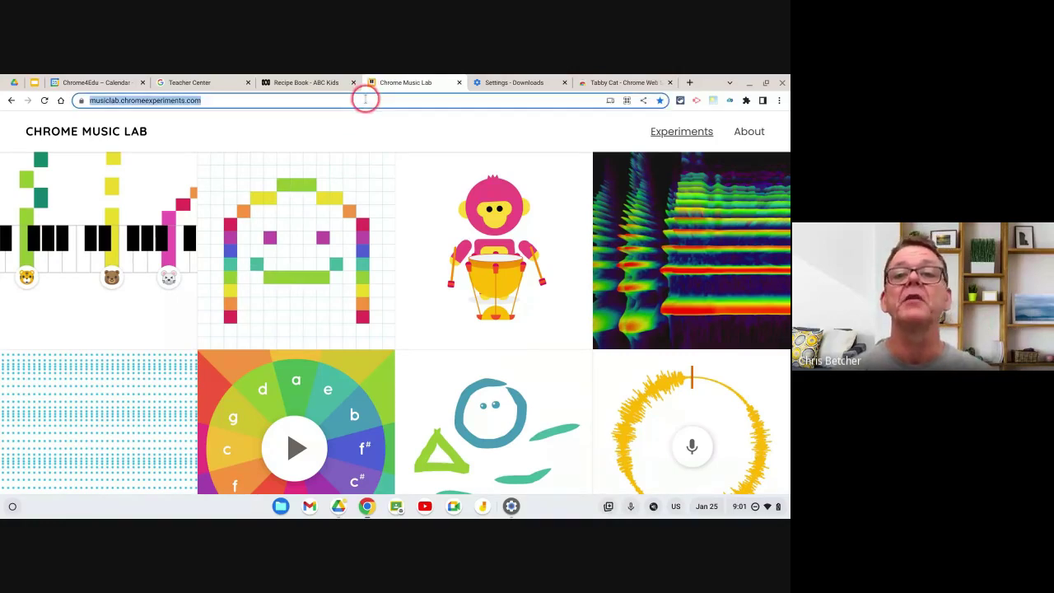
click(628, 101)
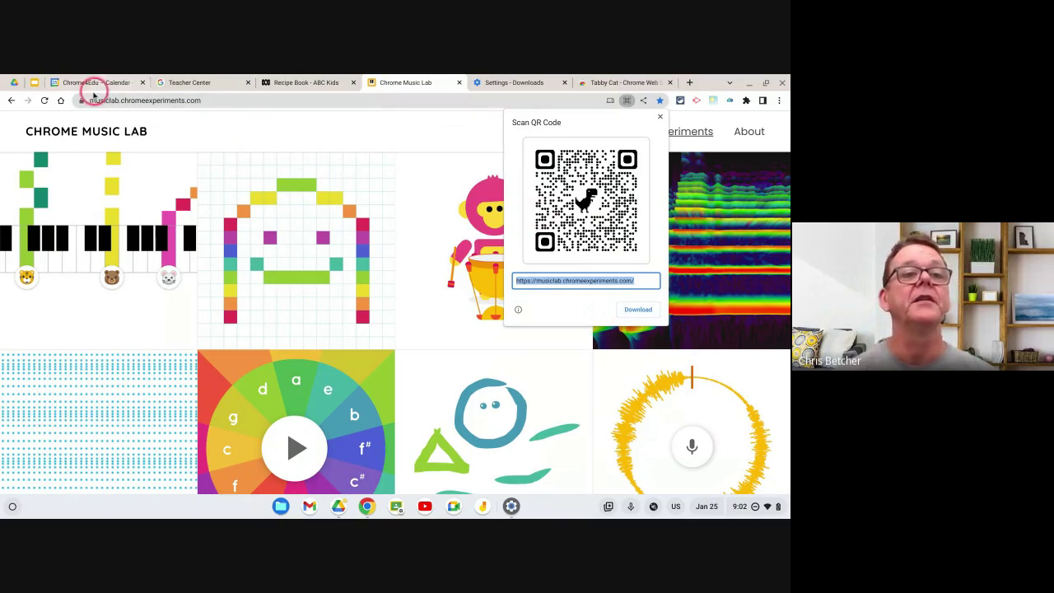
Step: Show the presentation's "Search using the Everything Key" slide and search the Chromebook launcher for "screen"
click(35, 83)
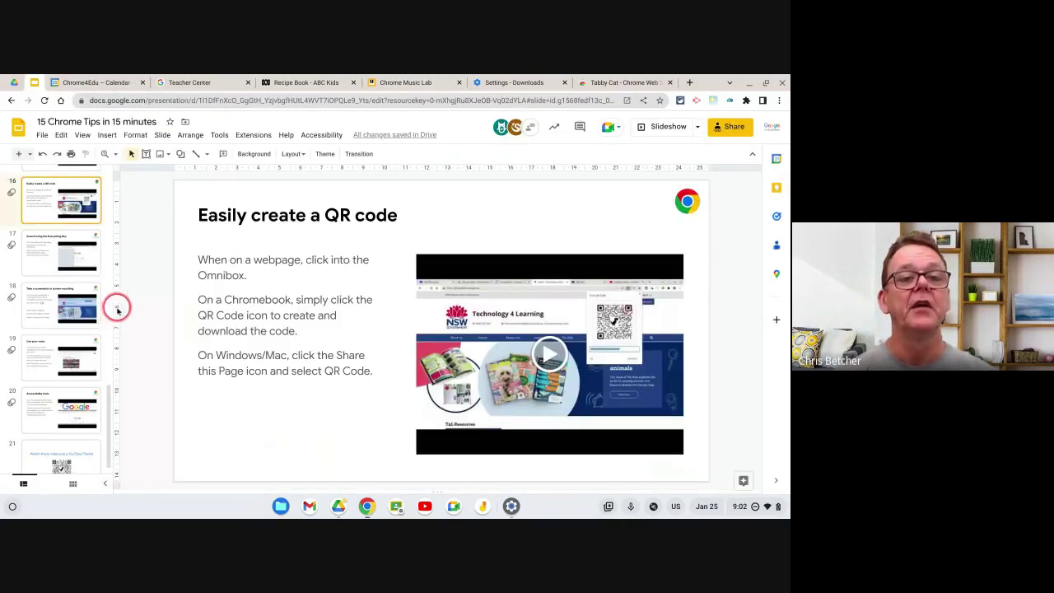
click(71, 250)
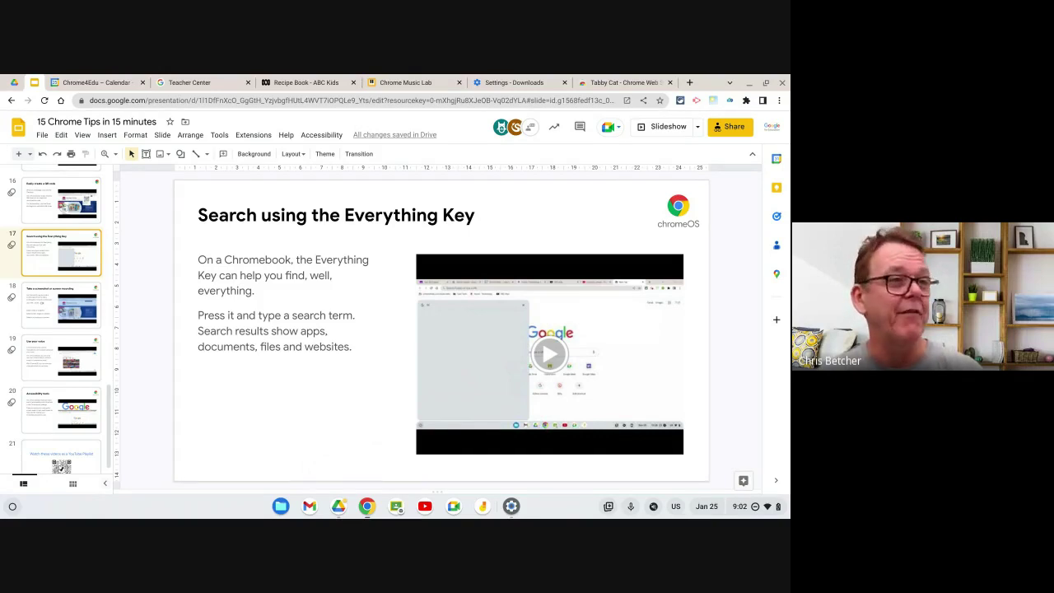
key(super)
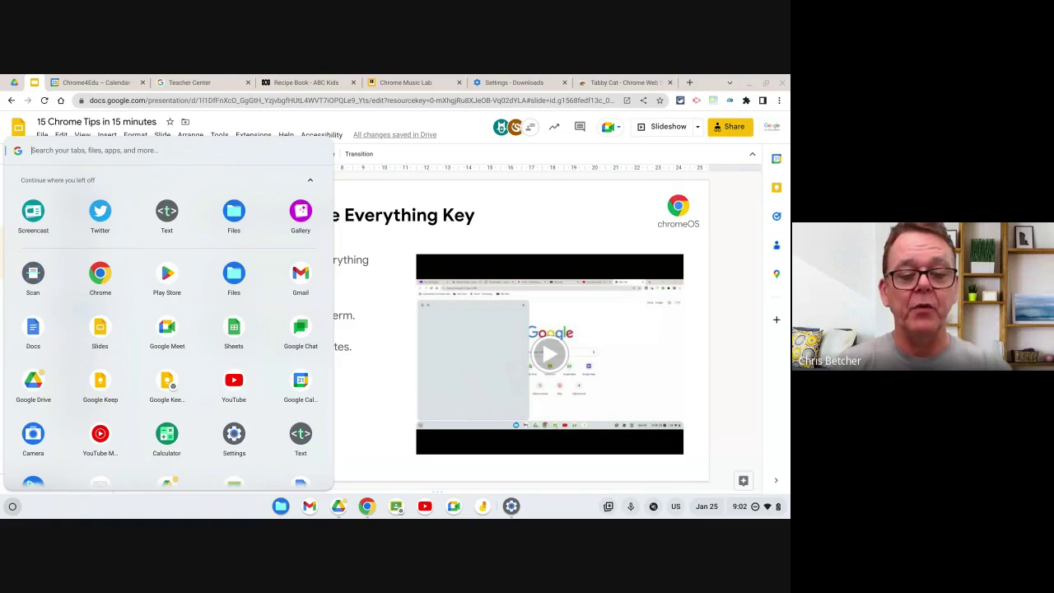
text(screenshot 2023-01-24 10.59.54 AM.png)
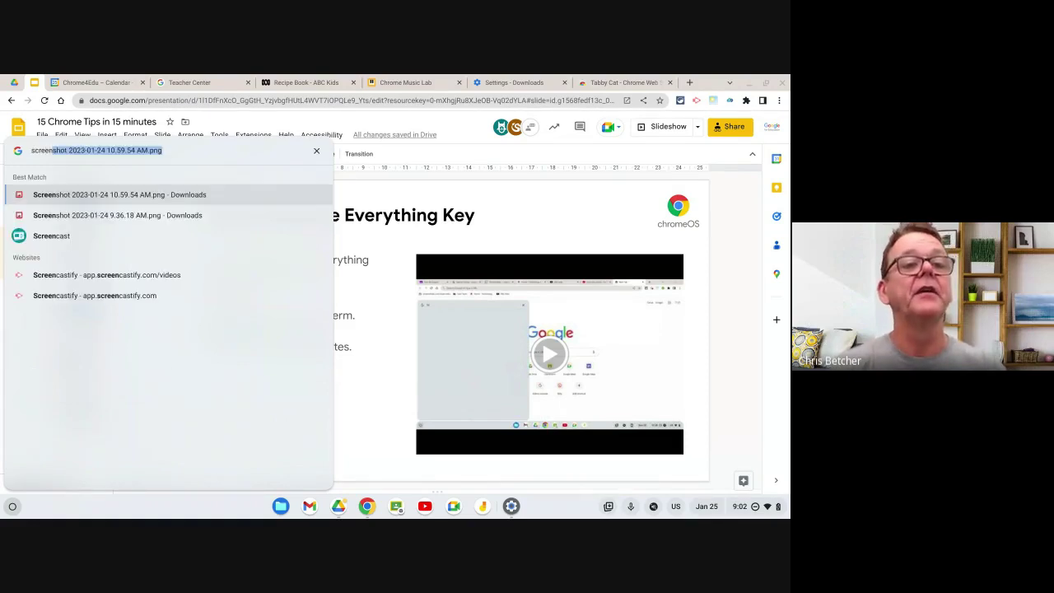
click(56, 236)
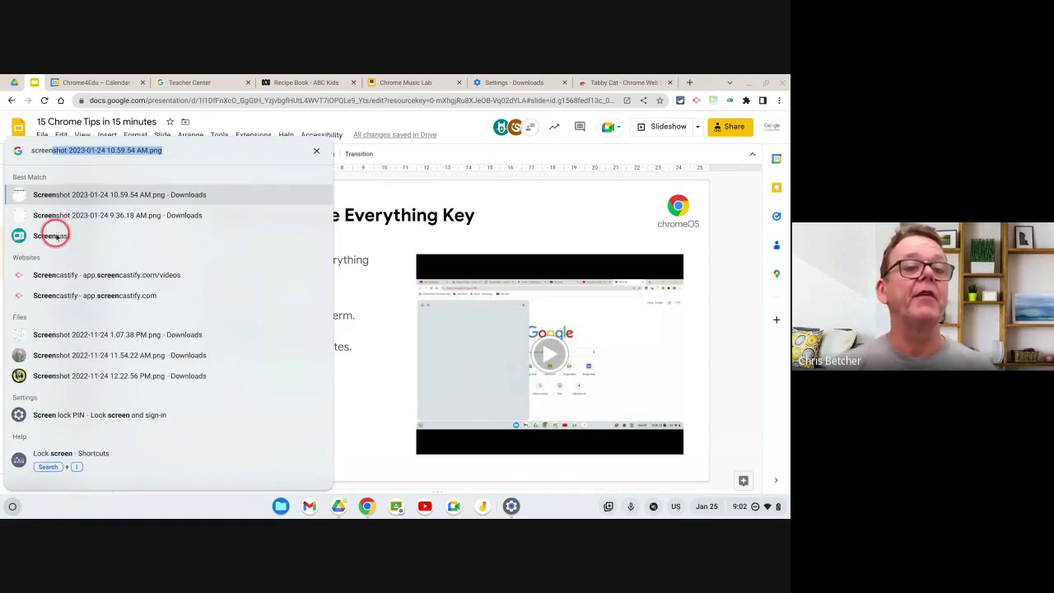
click(56, 236)
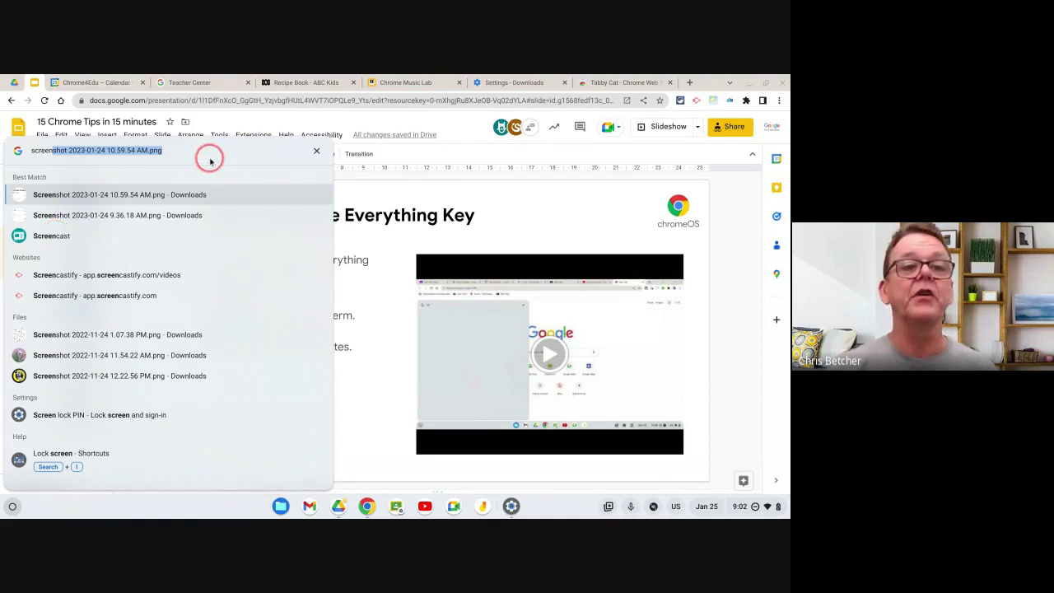
Step: Replace the launcher search term with "15 tips" to look for matching files
key(BackSpace)
key(BackSpace)
key(BackSpace)
key(BackSpace)
key(BackSpace)
key(BackSpace)
key(BackSpace)
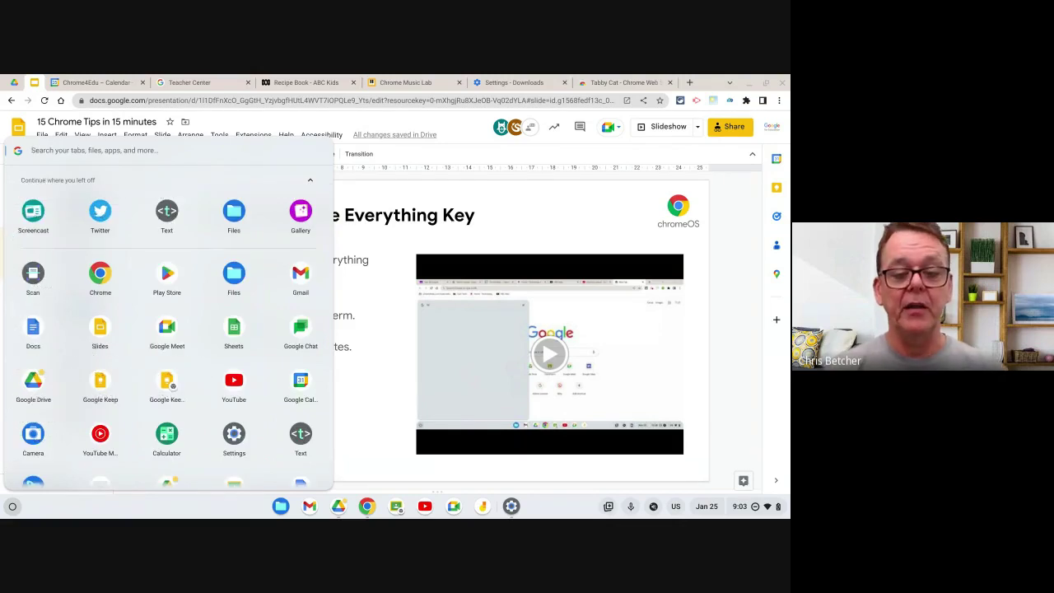
text(15 tips)
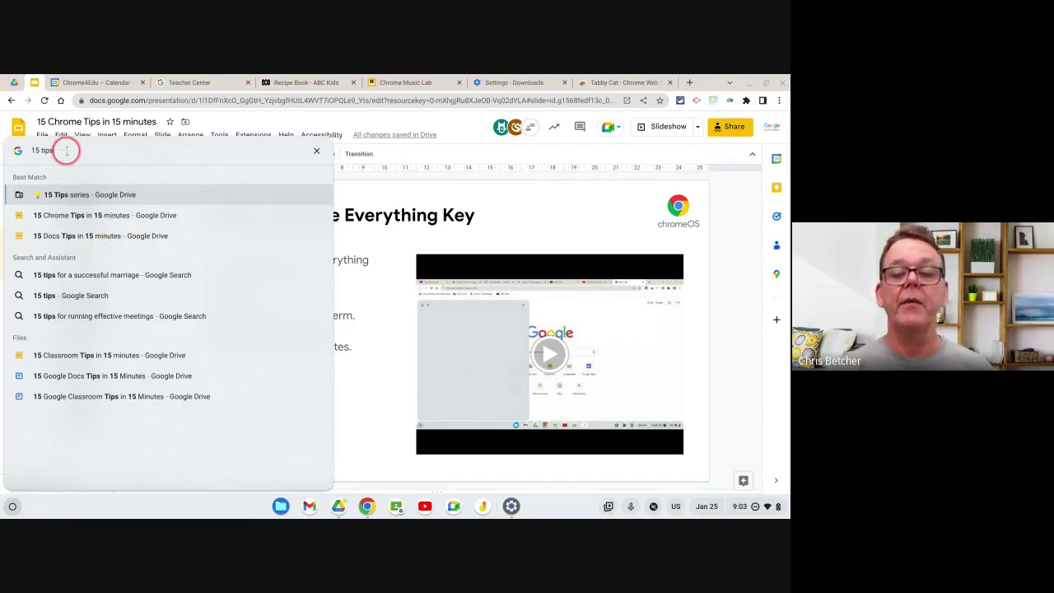
Step: Search the launcher for "weather", clear the search and return to the slide
key(BackSpace)
key(BackSpace)
key(BackSpace)
key(BackSpace)
key(BackSpace)
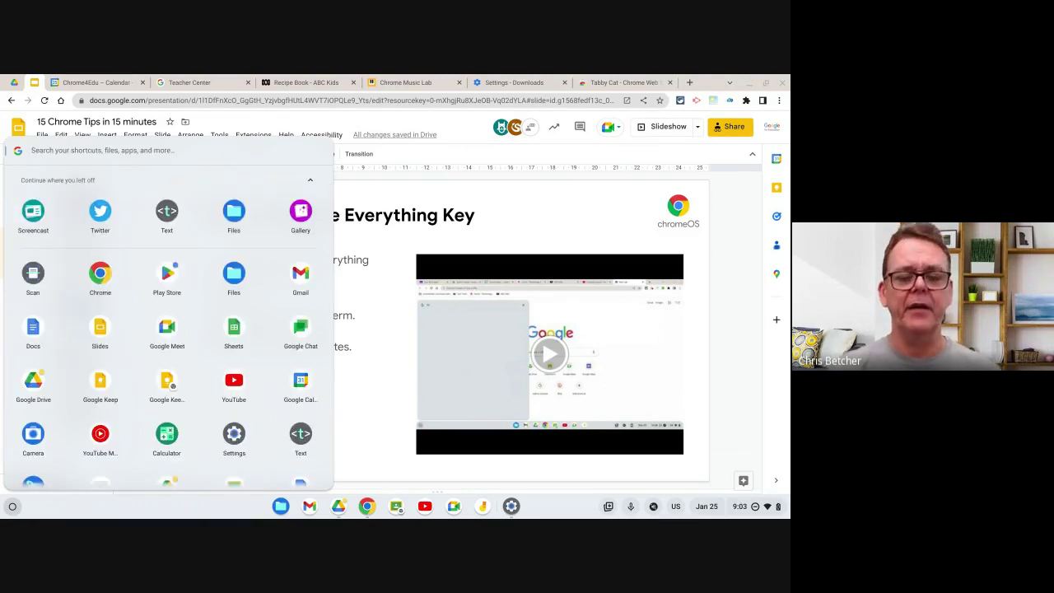
text(weather)
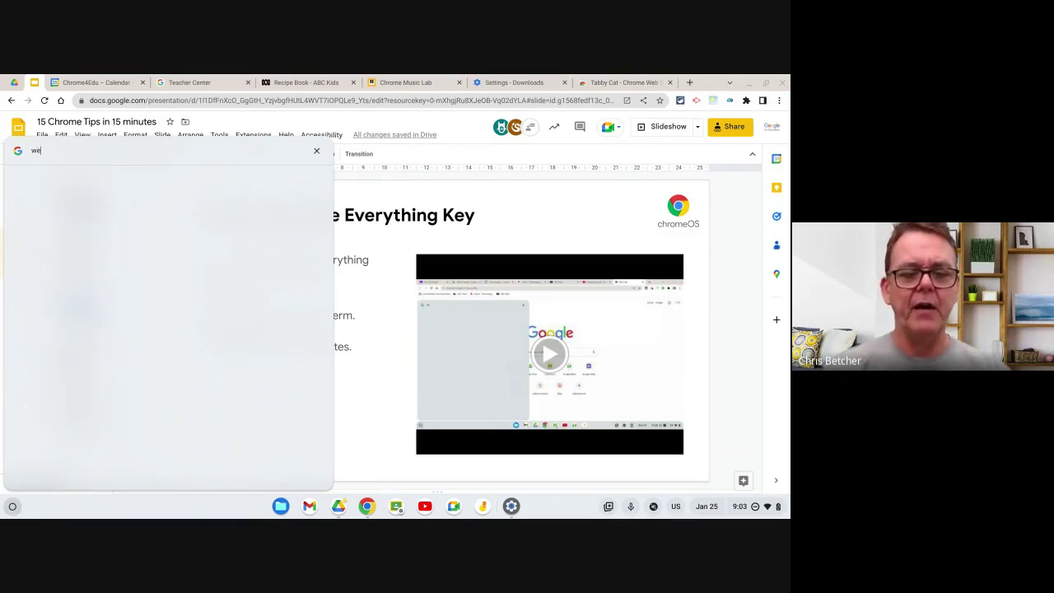
click(81, 171)
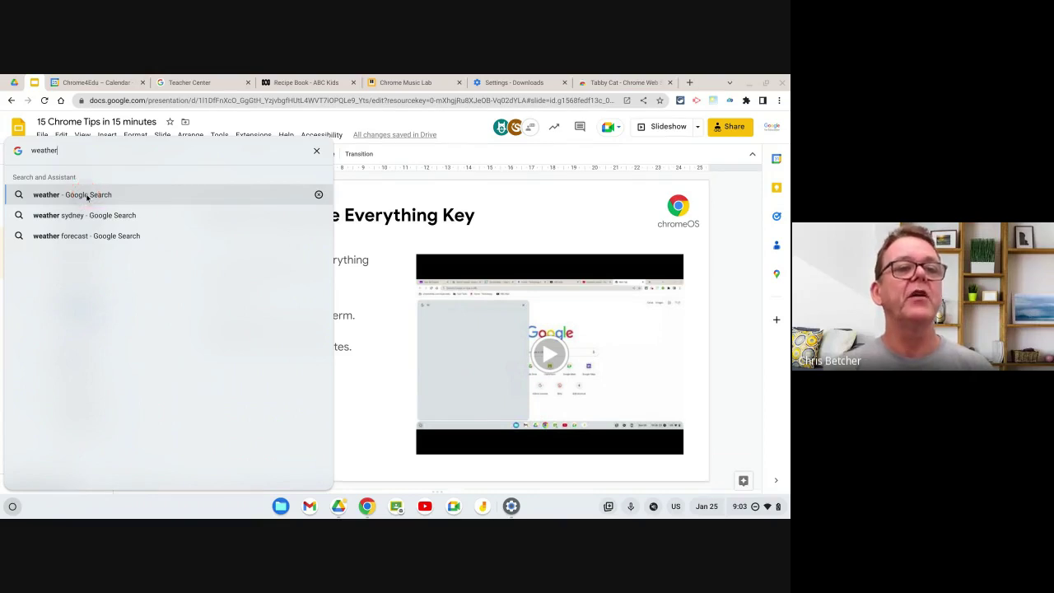
click(316, 151)
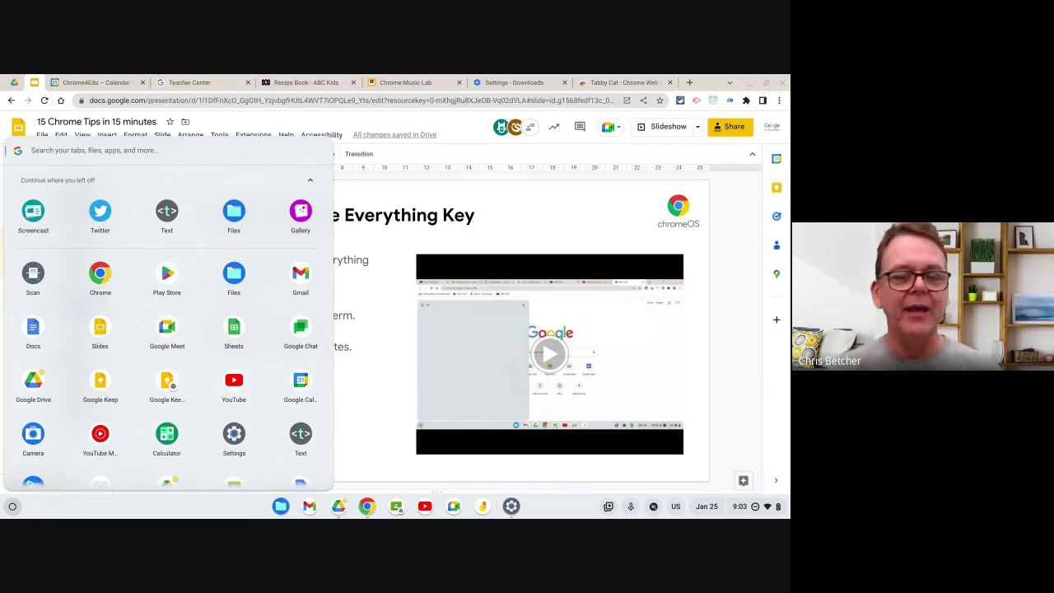
click(400, 197)
click(400, 198)
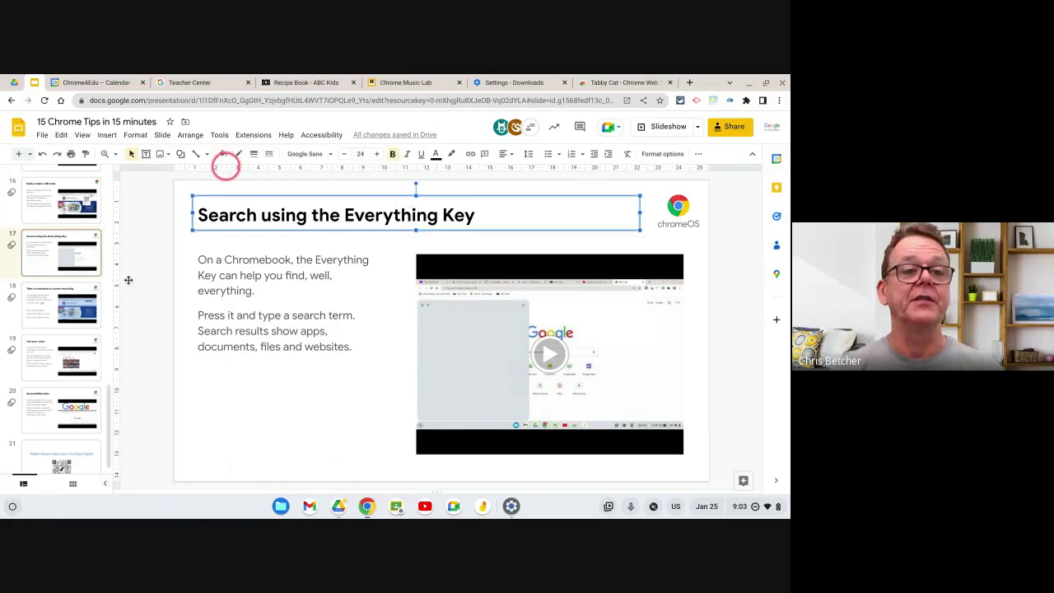
Step: Show the "Take a screenshot or screen recording" slide and start the ChromeOS screen capture tool
click(32, 304)
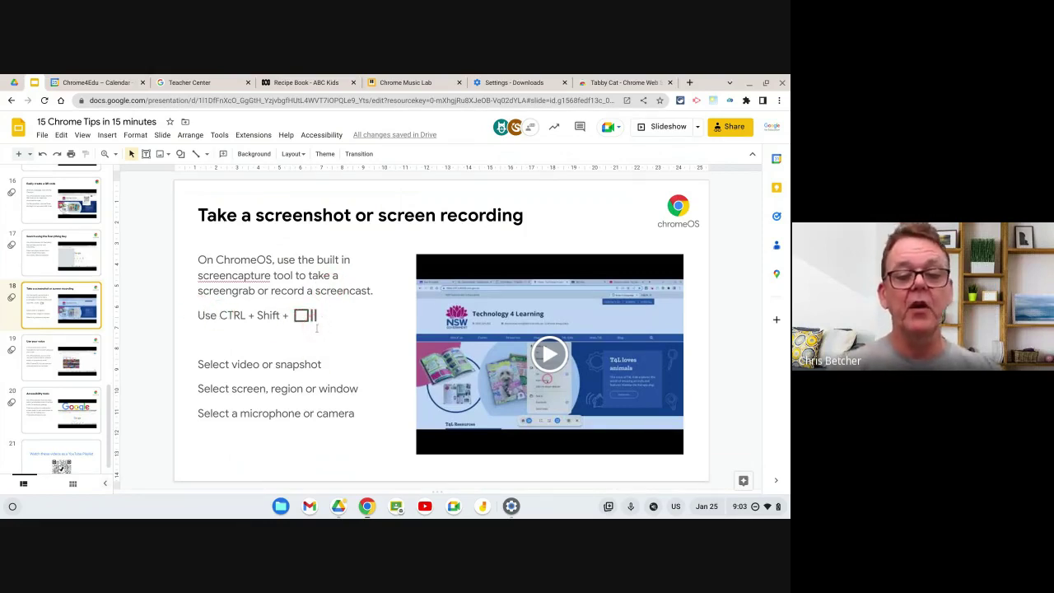
key(ctrl+shift+F5)
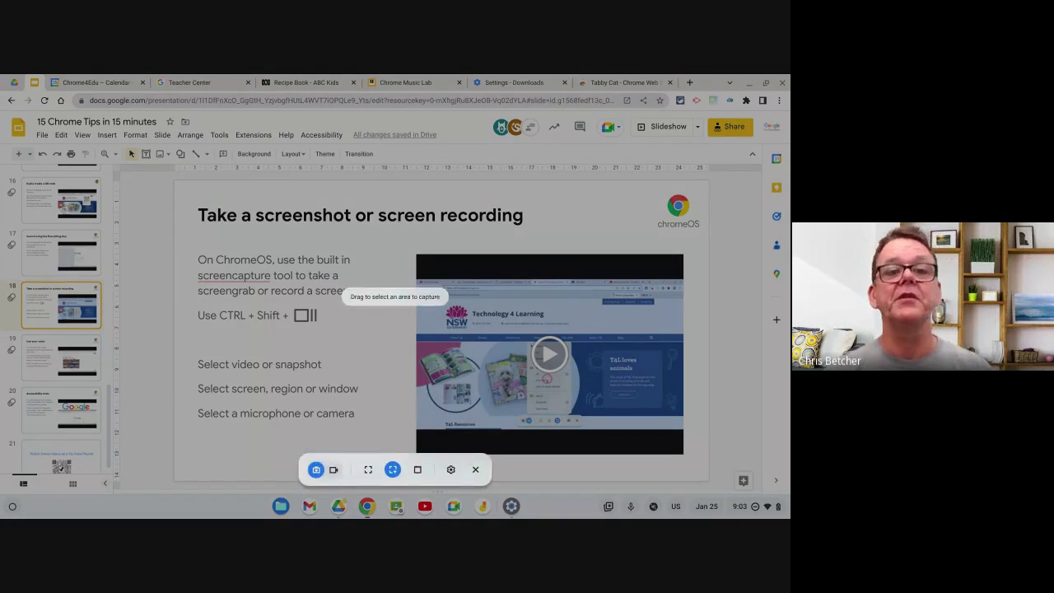